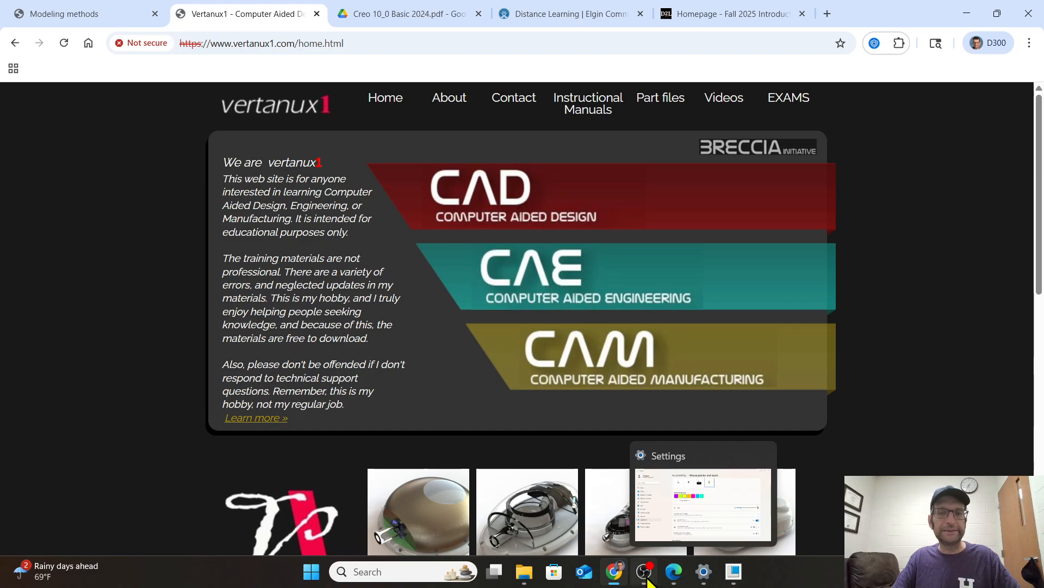
Switch to the Creo Parametric window with the EXERCISE1 part, exit Render Studio and refit the model in view
{"action": "mouse_move", "coordinate": [644, 581]}
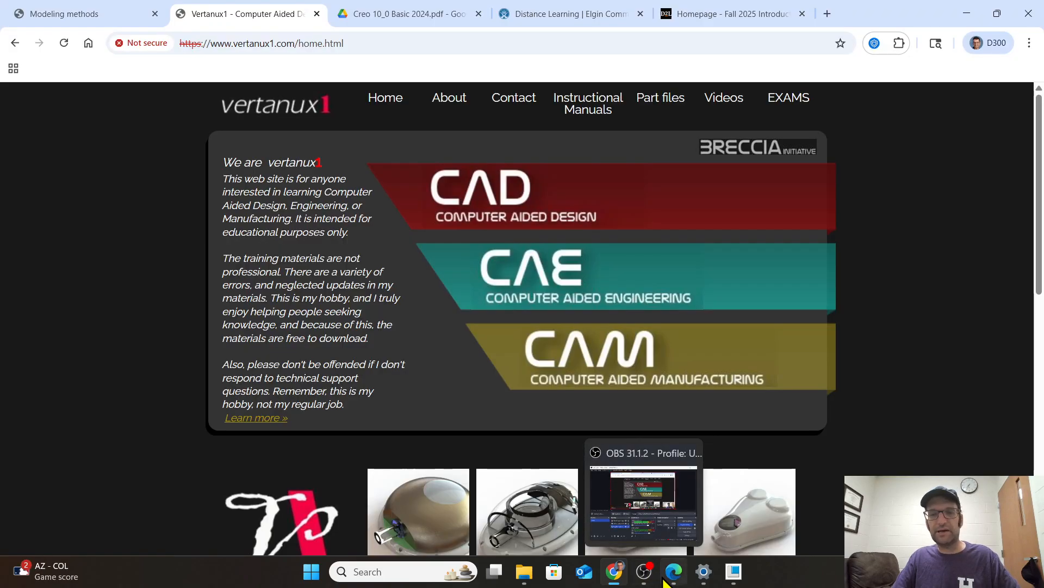
{"action": "mouse_move", "coordinate": [734, 577]}
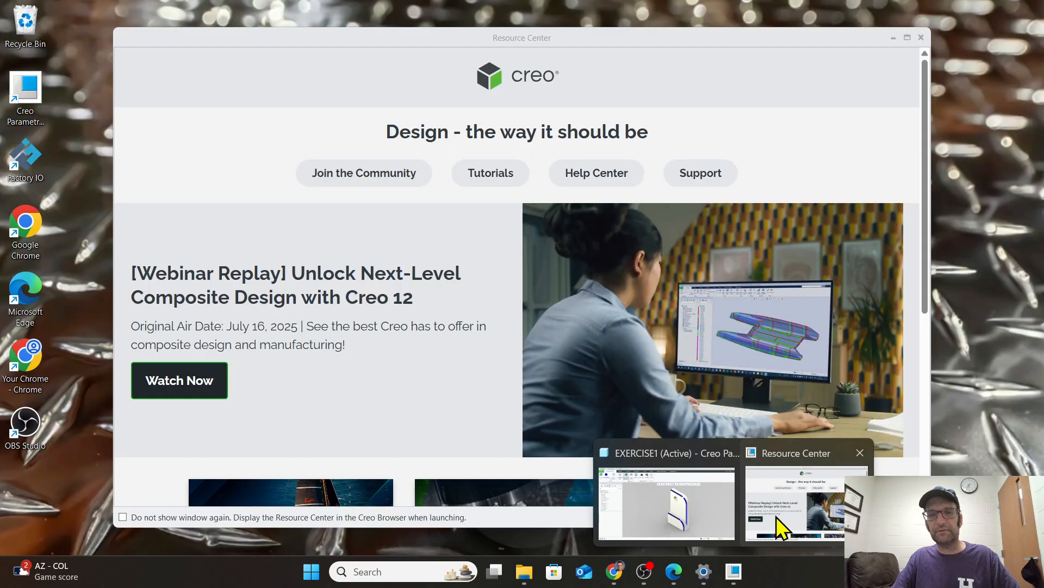
{"action": "left_click", "coordinate": [700, 508]}
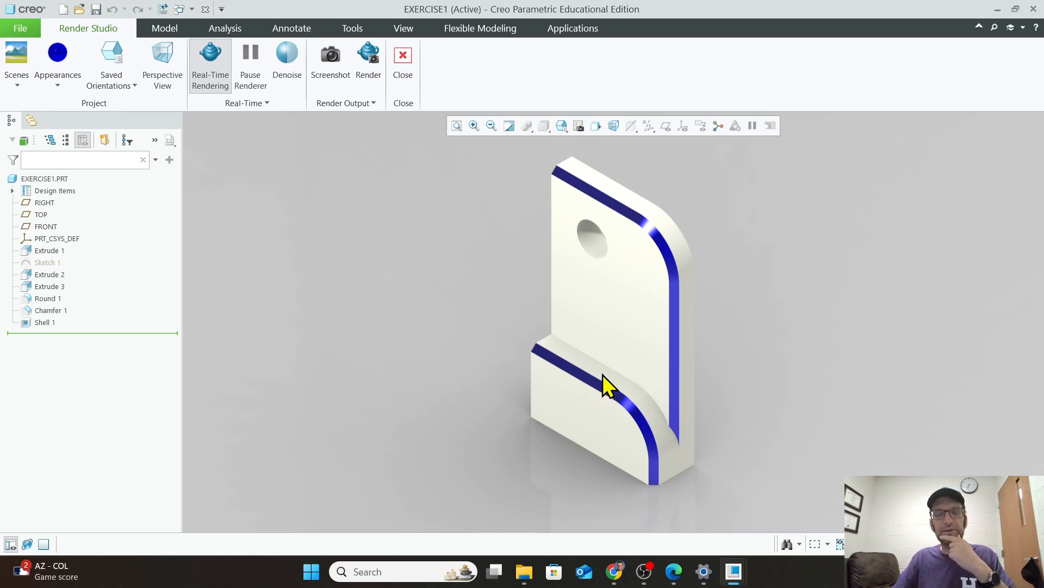
{"action": "left_click", "coordinate": [404, 70]}
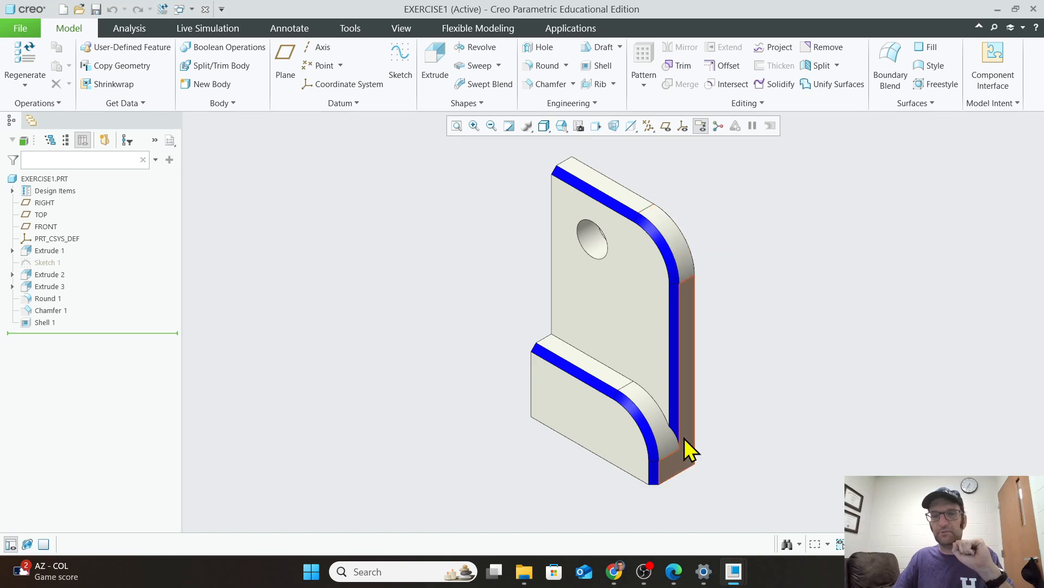
{"action": "mouse_move", "coordinate": [722, 375]}
{"action": "middle_mouse_down"}
{"action": "mouse_move", "coordinate": [634, 393]}
{"action": "mouse_move", "coordinate": [655, 400]}
{"action": "mouse_move", "coordinate": [737, 375]}
{"action": "middle_mouse_up"}
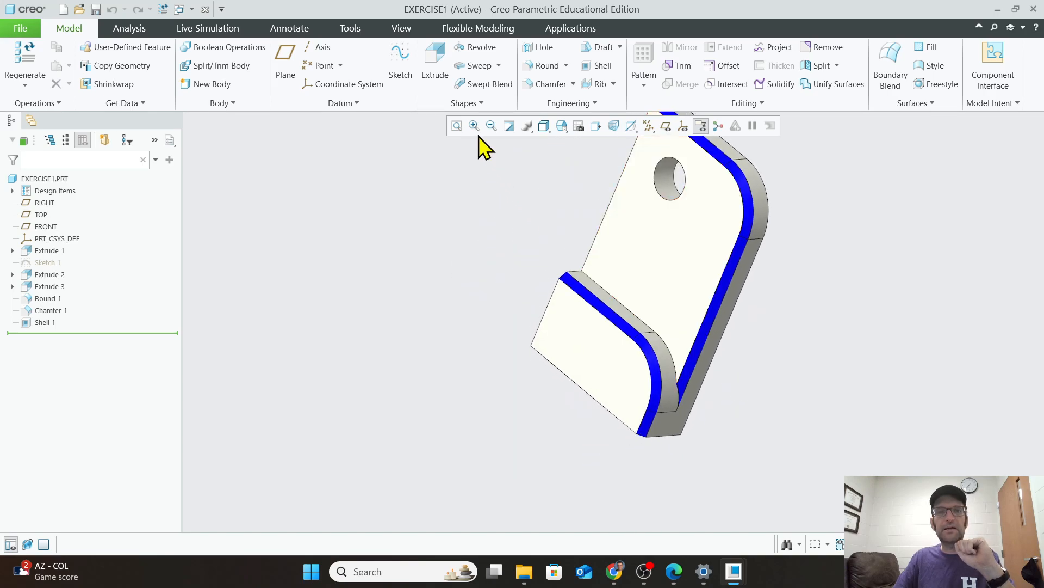
{"action": "left_click", "coordinate": [458, 126]}
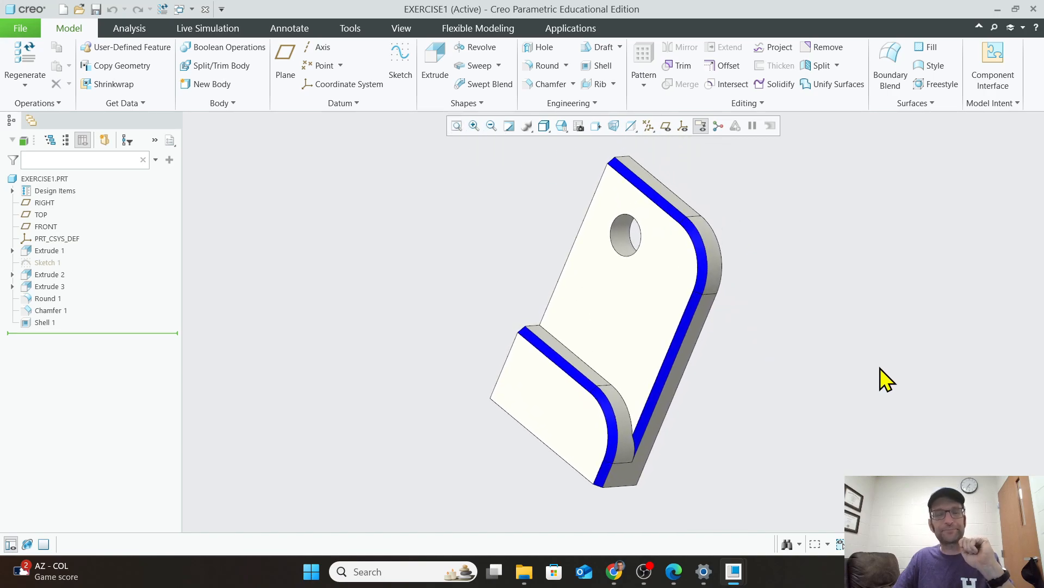
Create a new solid part named E1 using the default template
{"action": "left_click", "coordinate": [21, 27]}
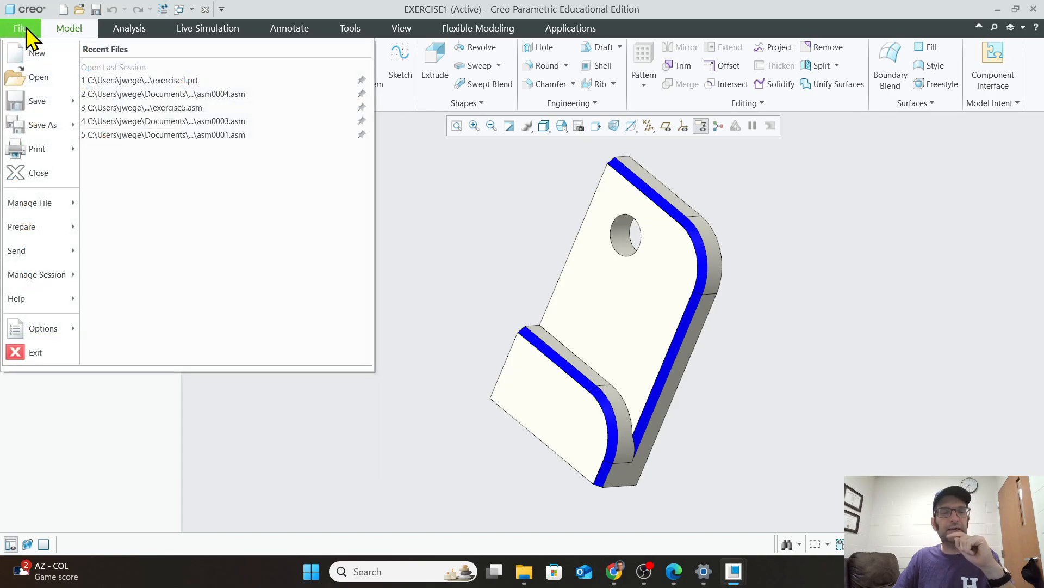
{"action": "left_click", "coordinate": [30, 70]}
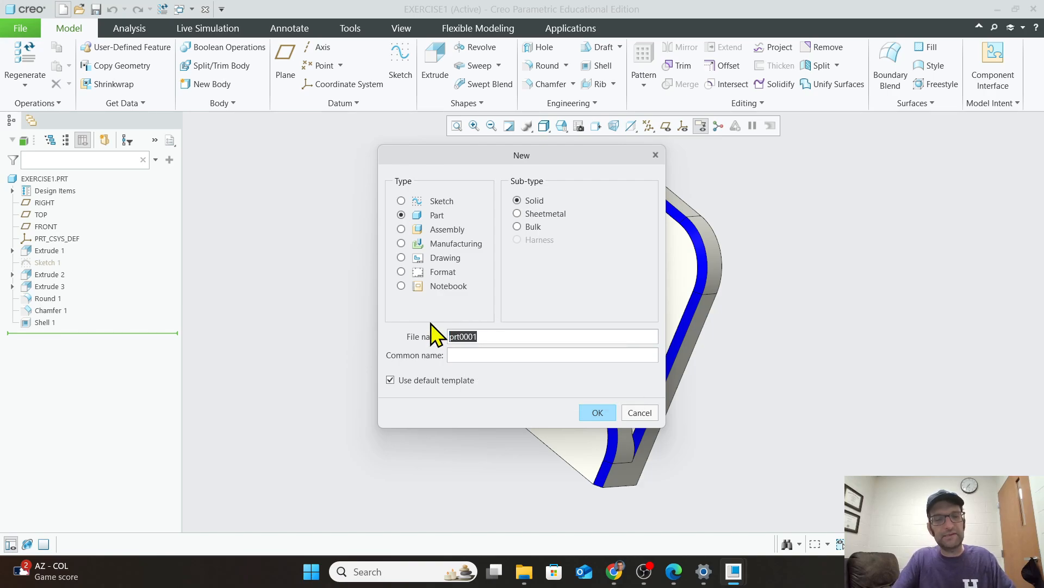
{"action": "type", "text": "E1"}
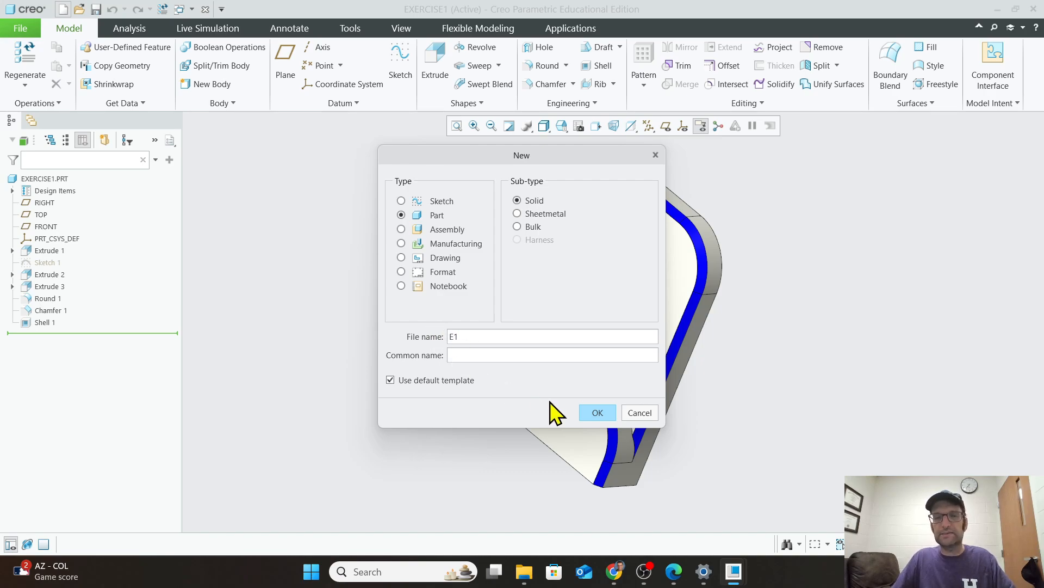
{"action": "left_click", "coordinate": [587, 411]}
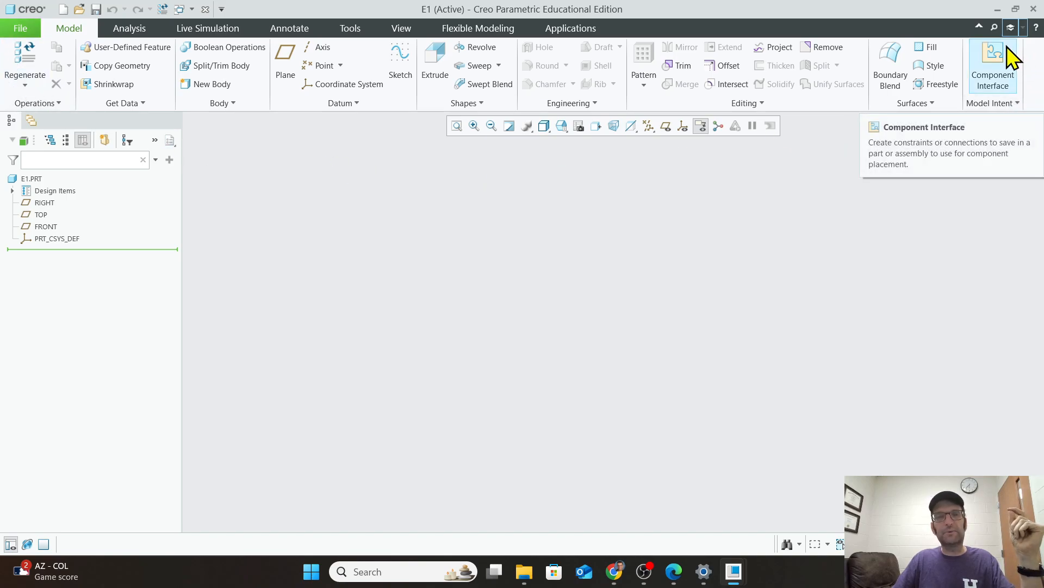
Examine the modeling, analysis, live simulation, annotation, tools and applications commands available for the empty part
{"action": "left_click", "coordinate": [57, 104]}
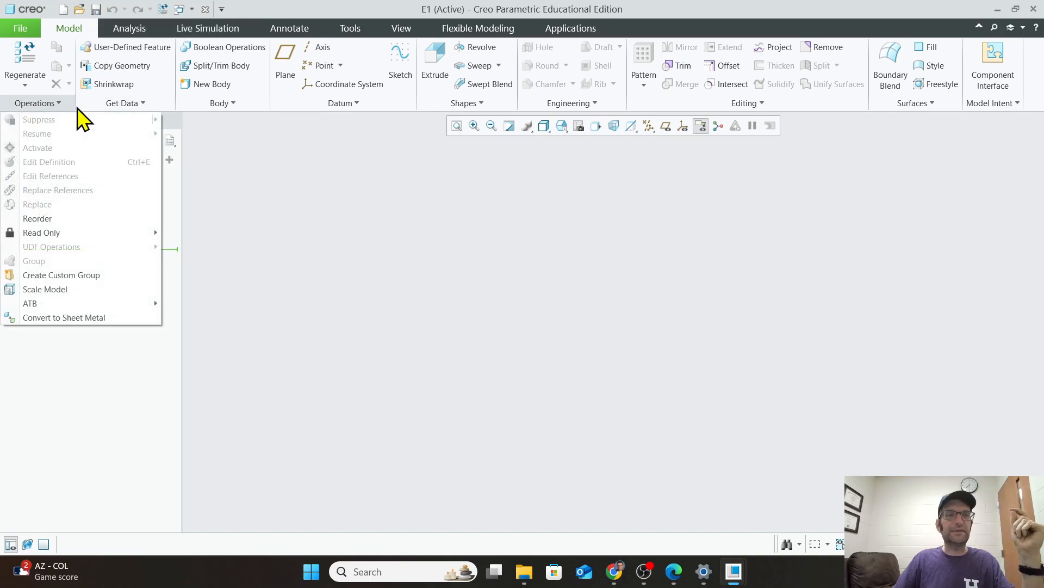
{"action": "left_click", "coordinate": [229, 104]}
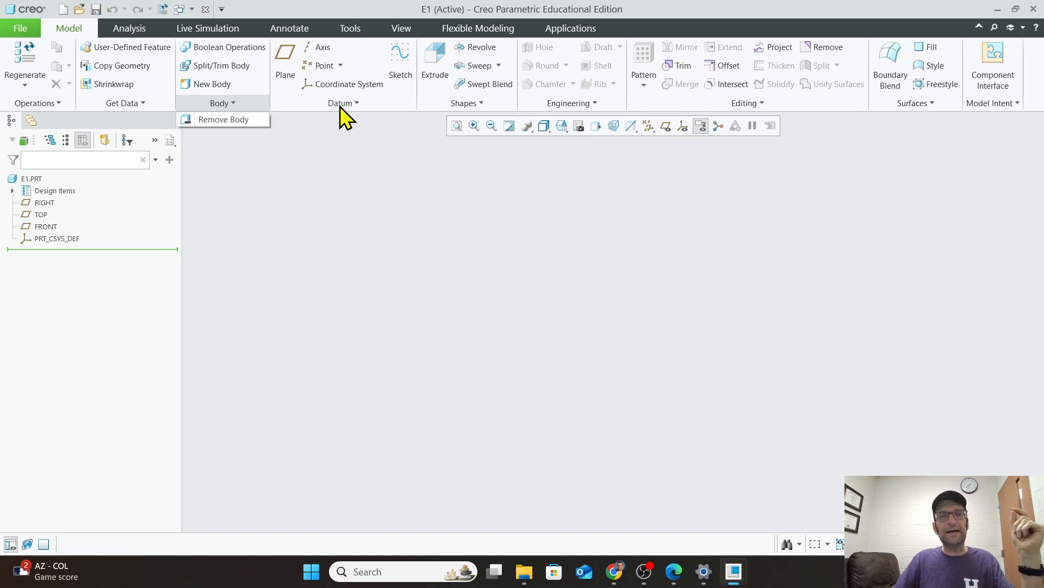
{"action": "left_click", "coordinate": [461, 105]}
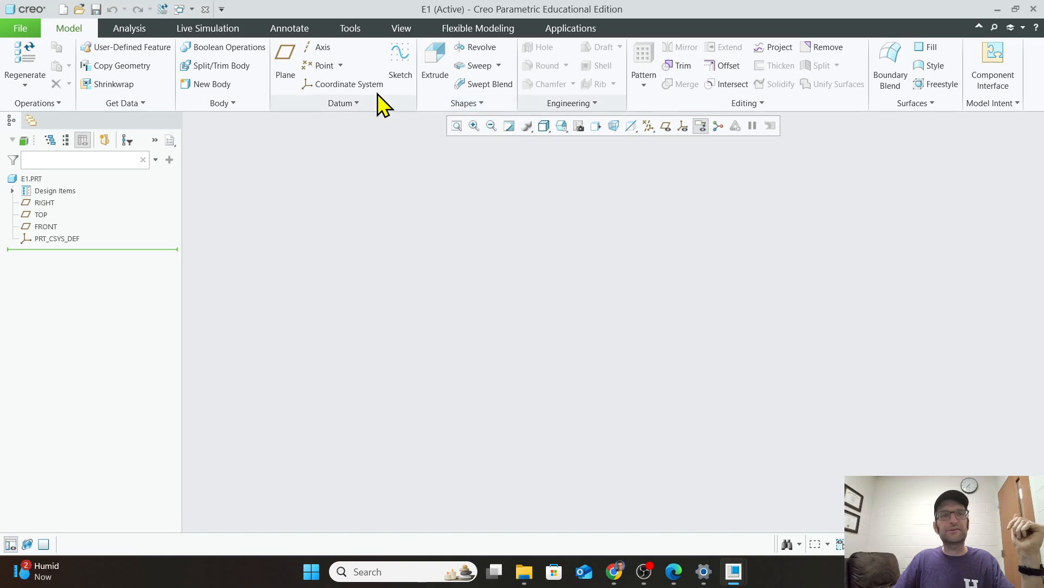
{"action": "left_click", "coordinate": [129, 29]}
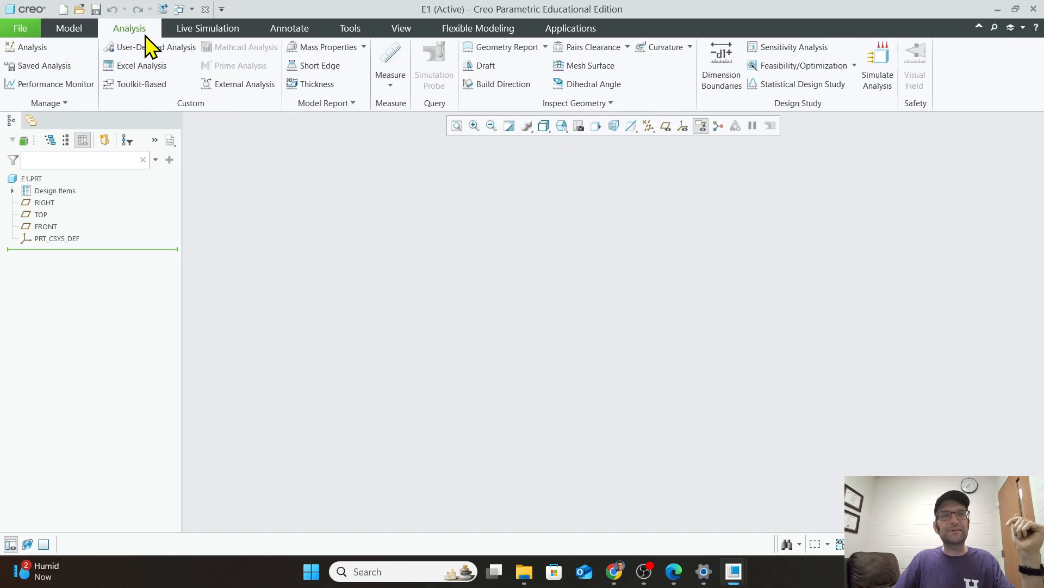
{"action": "left_click", "coordinate": [193, 27]}
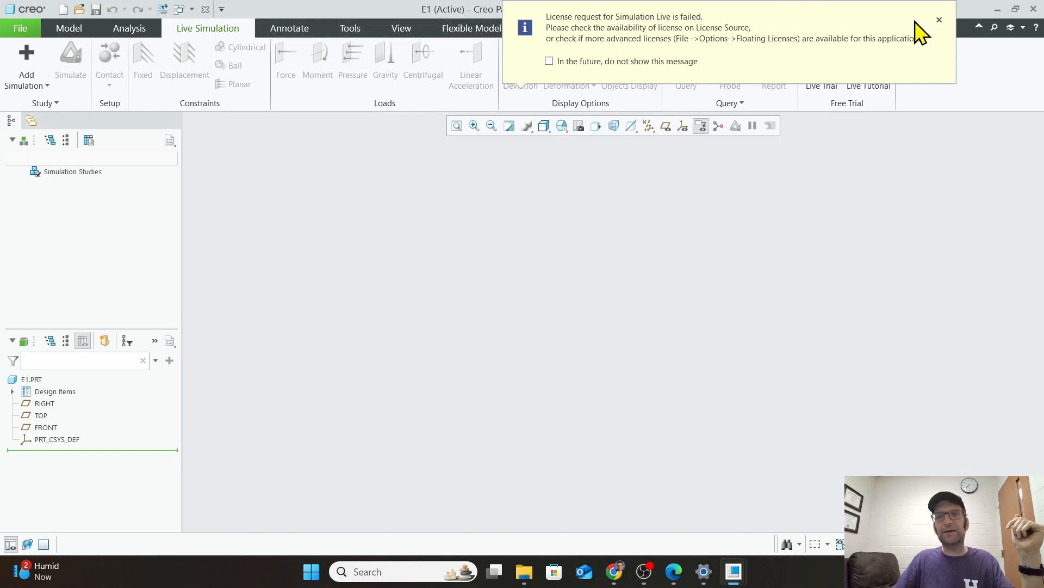
{"action": "left_click", "coordinate": [940, 20]}
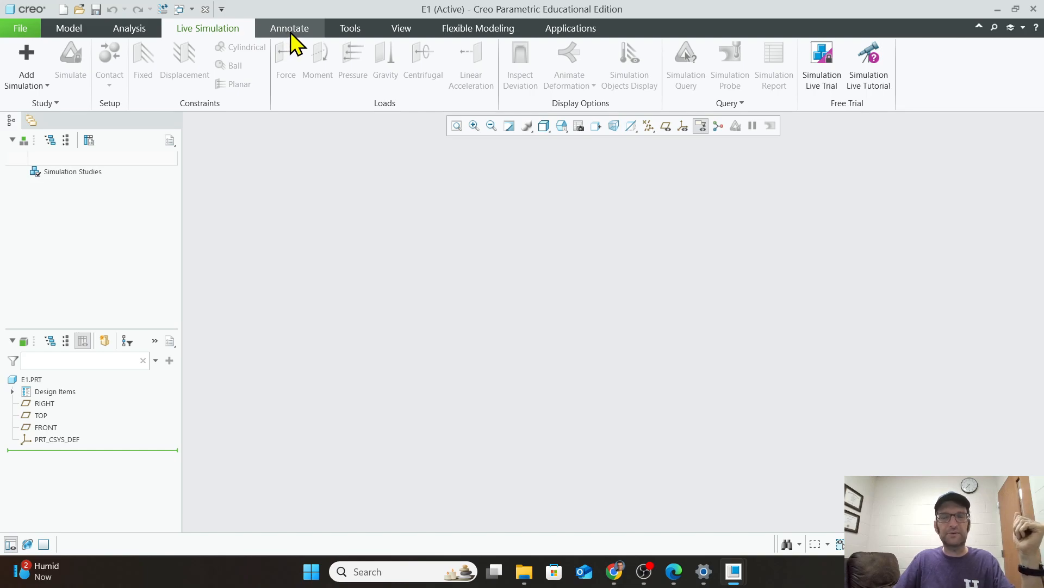
{"action": "left_click", "coordinate": [290, 33]}
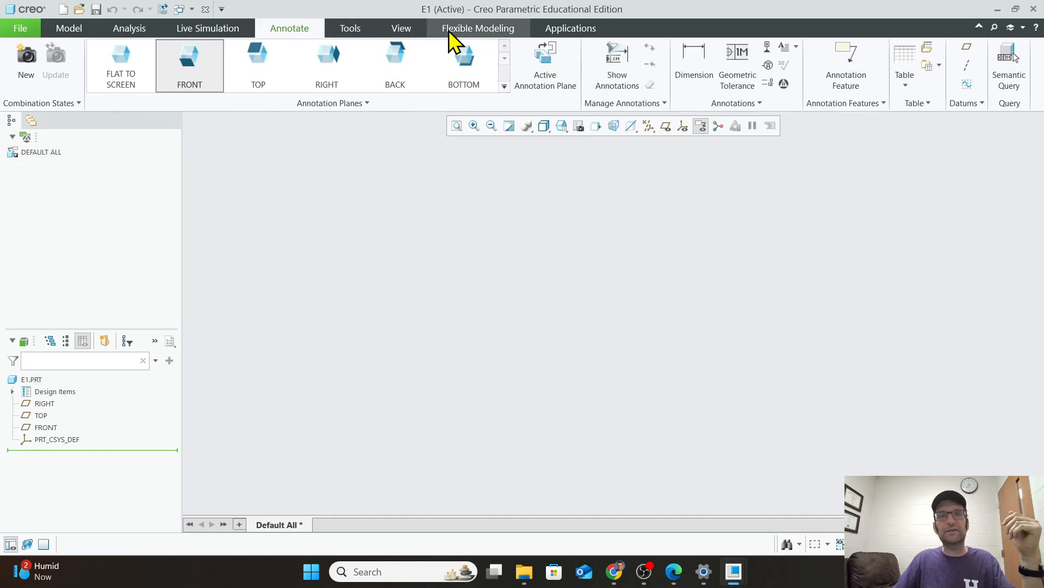
{"action": "left_click", "coordinate": [372, 31]}
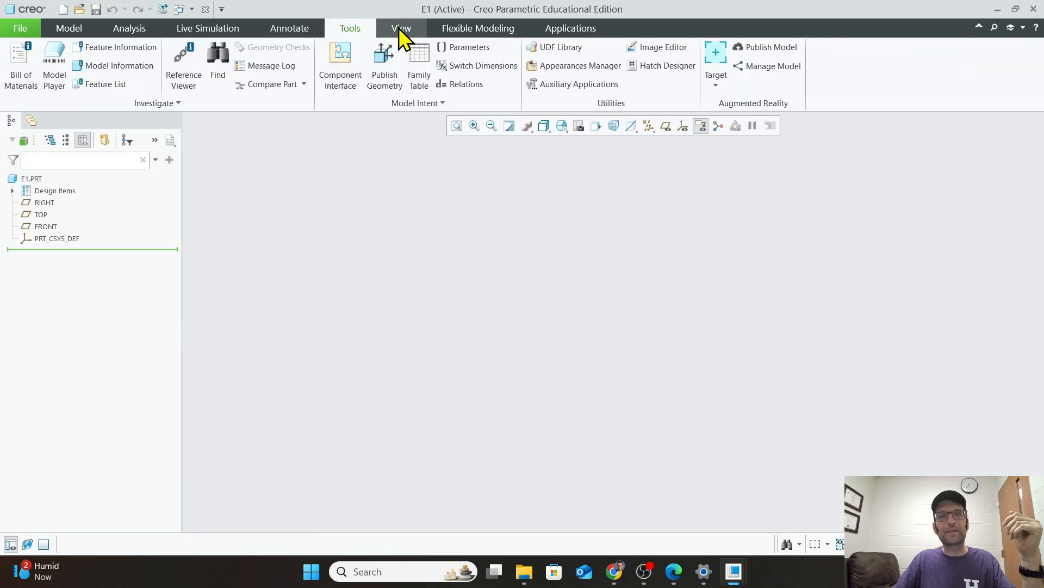
{"action": "left_click", "coordinate": [561, 28]}
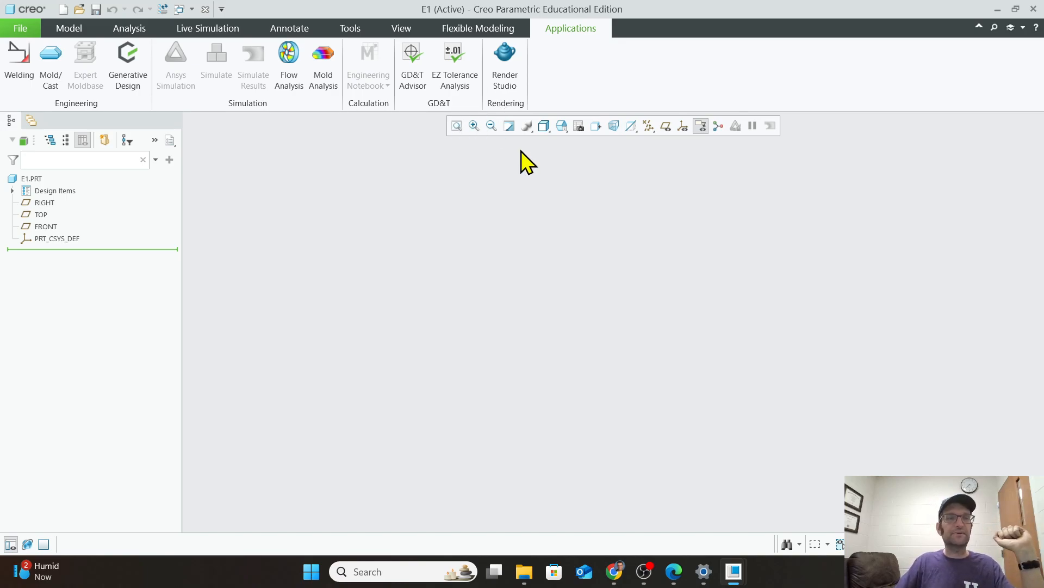
{"action": "left_click", "coordinate": [20, 26]}
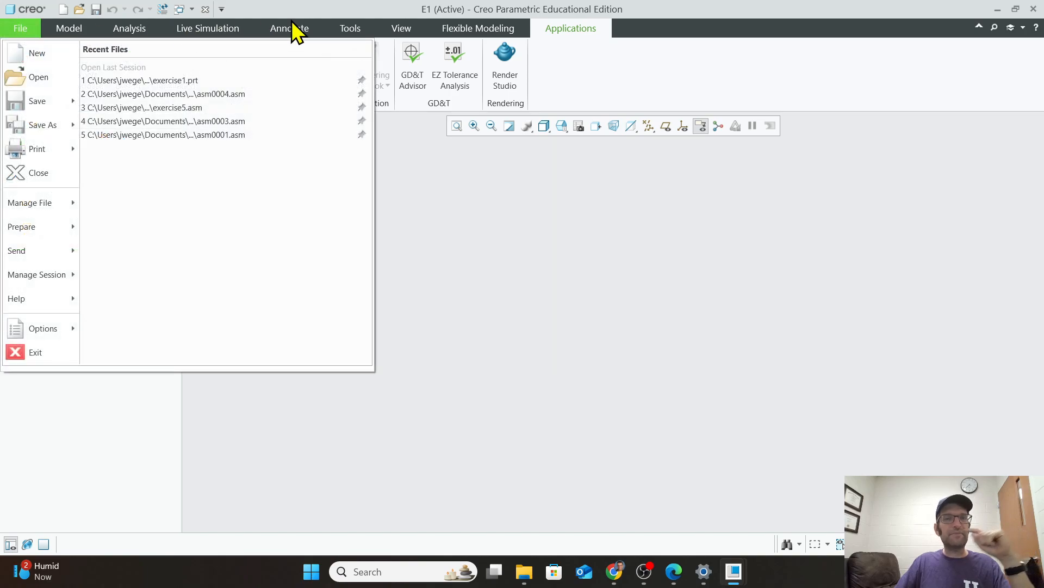
{"action": "left_click", "coordinate": [96, 35]}
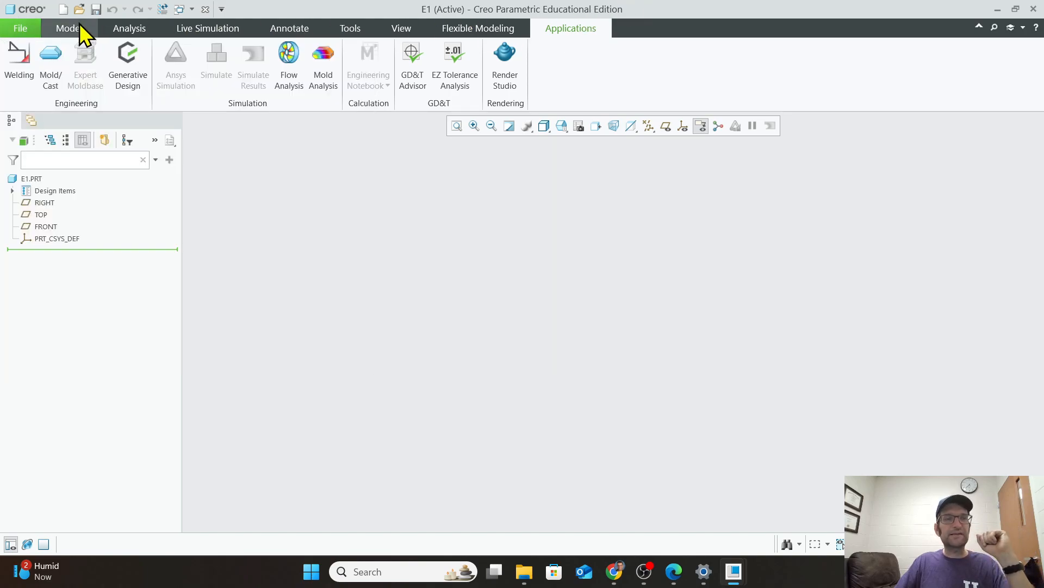
{"action": "left_click", "coordinate": [79, 27]}
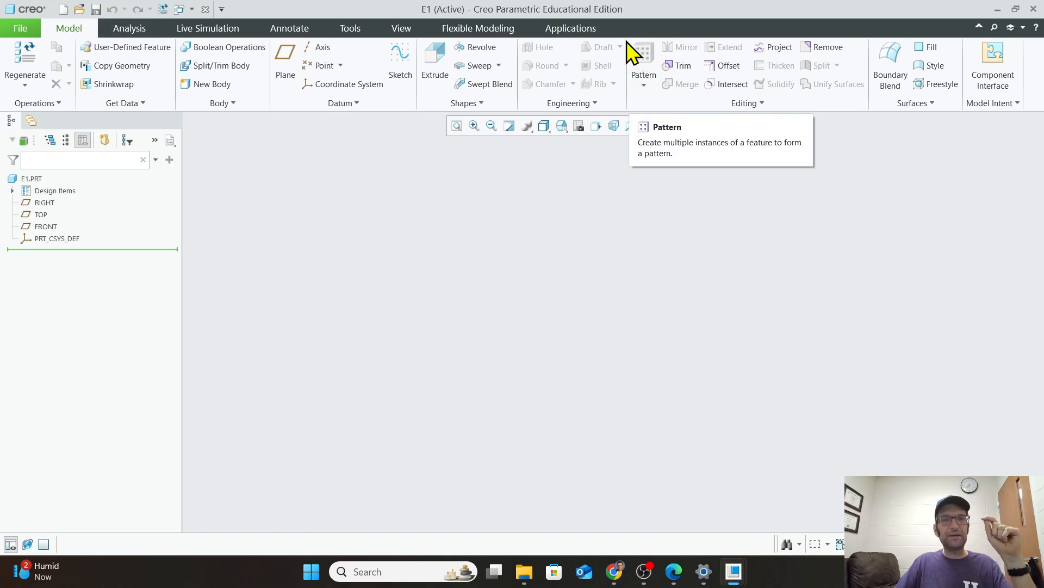
Turn on the display of coordinate systems and datum planes for the empty part
{"action": "left_click", "coordinate": [700, 128]}
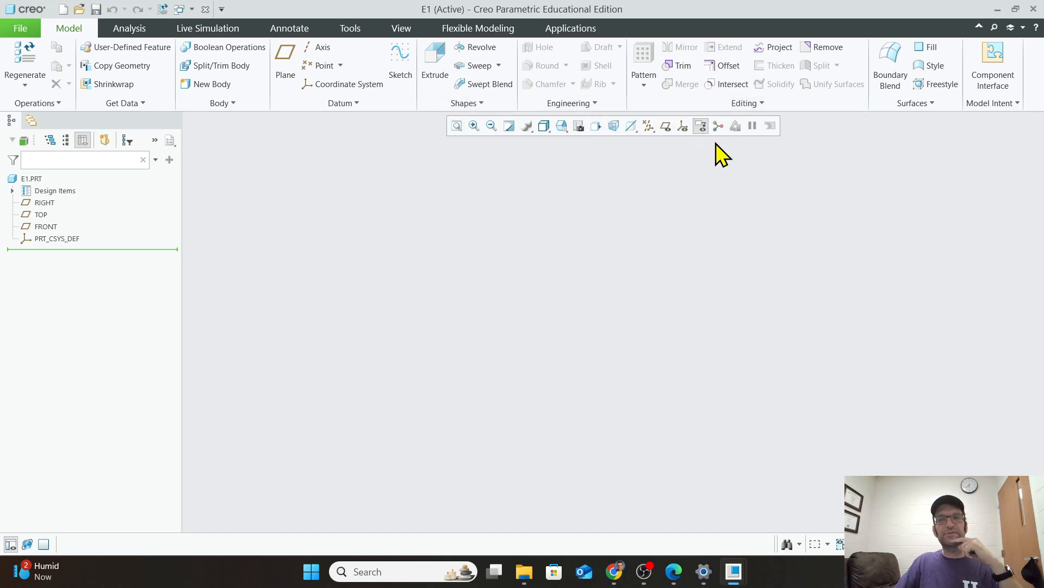
{"action": "left_click", "coordinate": [684, 128]}
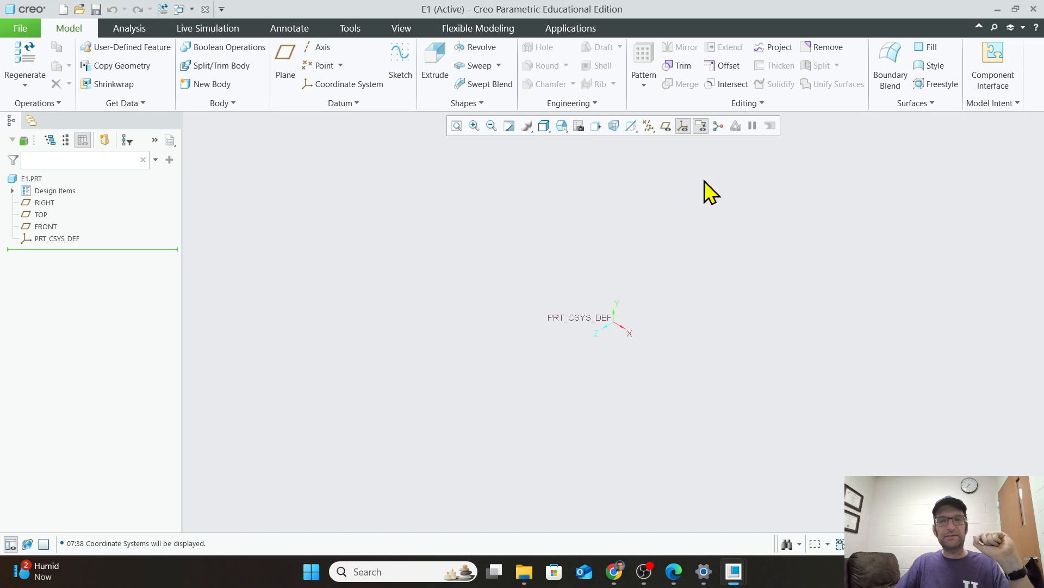
{"action": "left_click", "coordinate": [666, 127]}
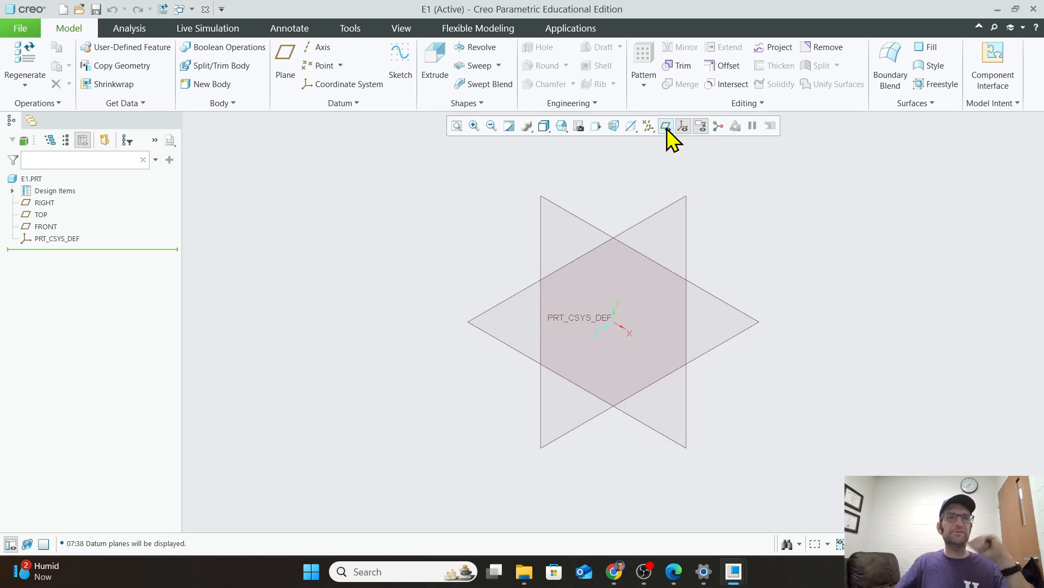
Check the part's system of units in the model properties, keeping Inch lbm Second (Creo Parametric Default) selected
{"action": "left_click", "coordinate": [36, 31]}
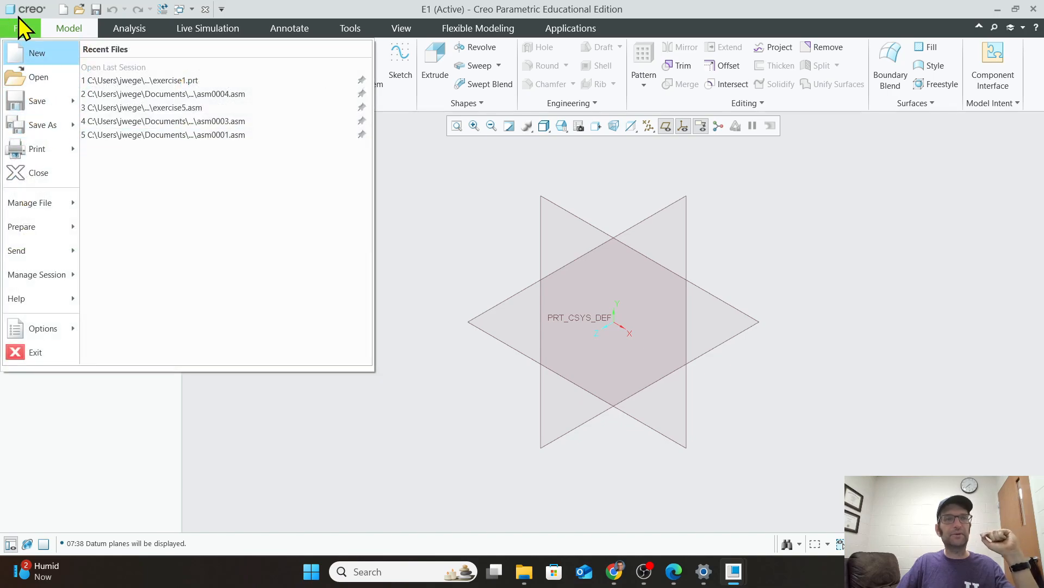
{"action": "left_click", "coordinate": [19, 19]}
{"action": "left_click", "coordinate": [20, 26]}
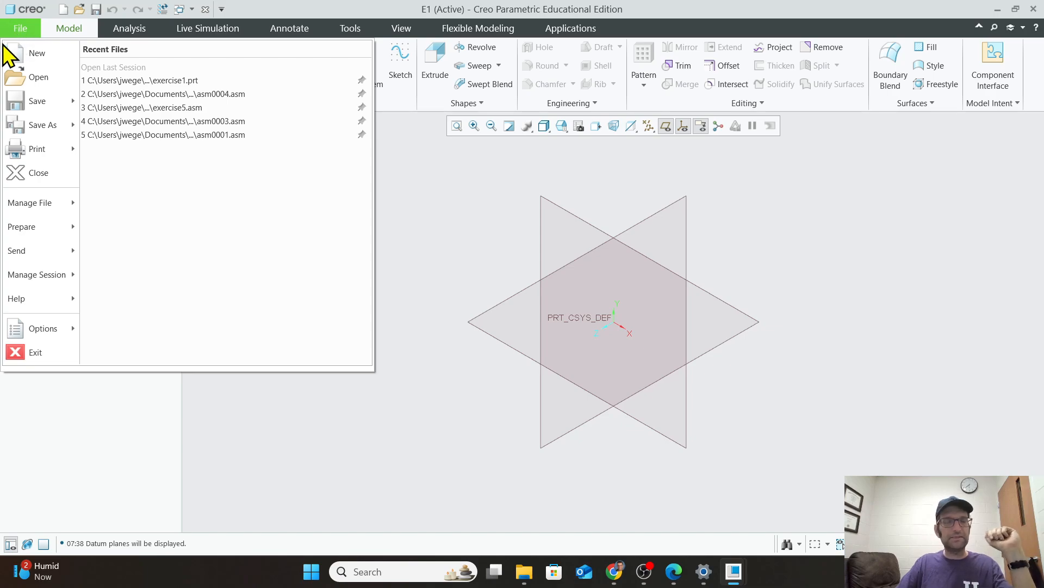
{"action": "mouse_move", "coordinate": [33, 100]}
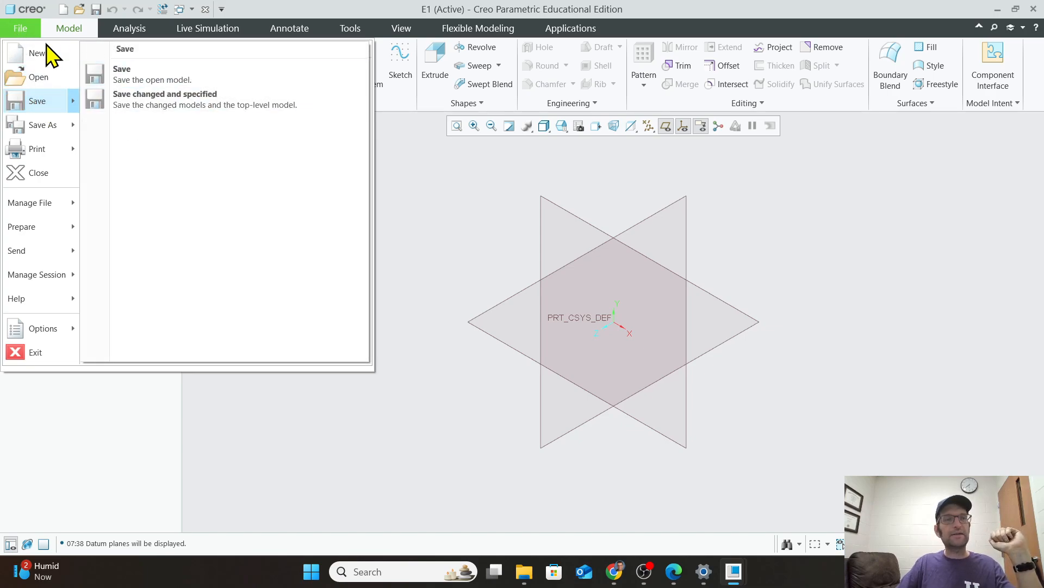
{"action": "mouse_move", "coordinate": [79, 196]}
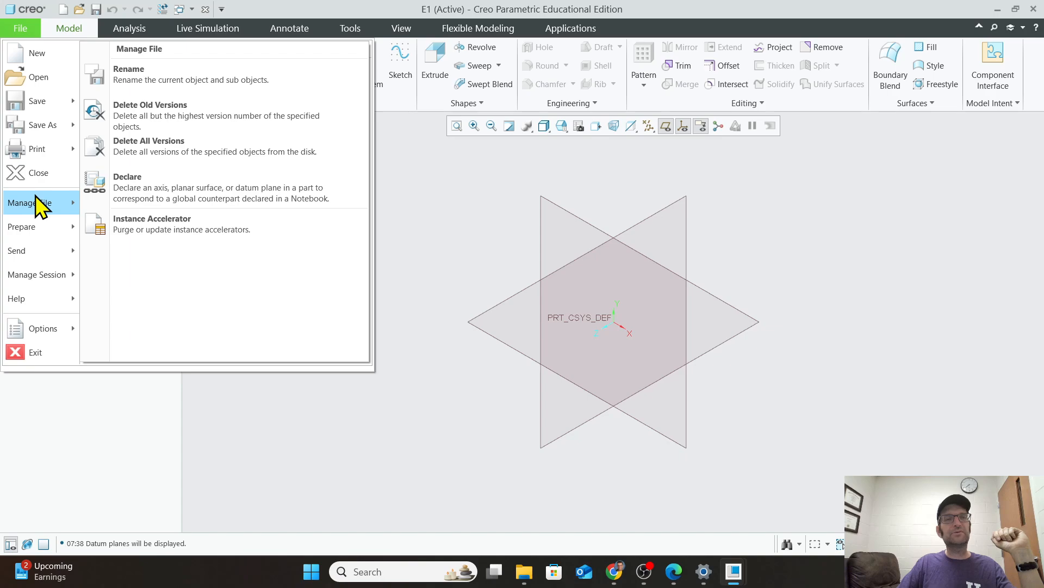
{"action": "mouse_move", "coordinate": [40, 217]}
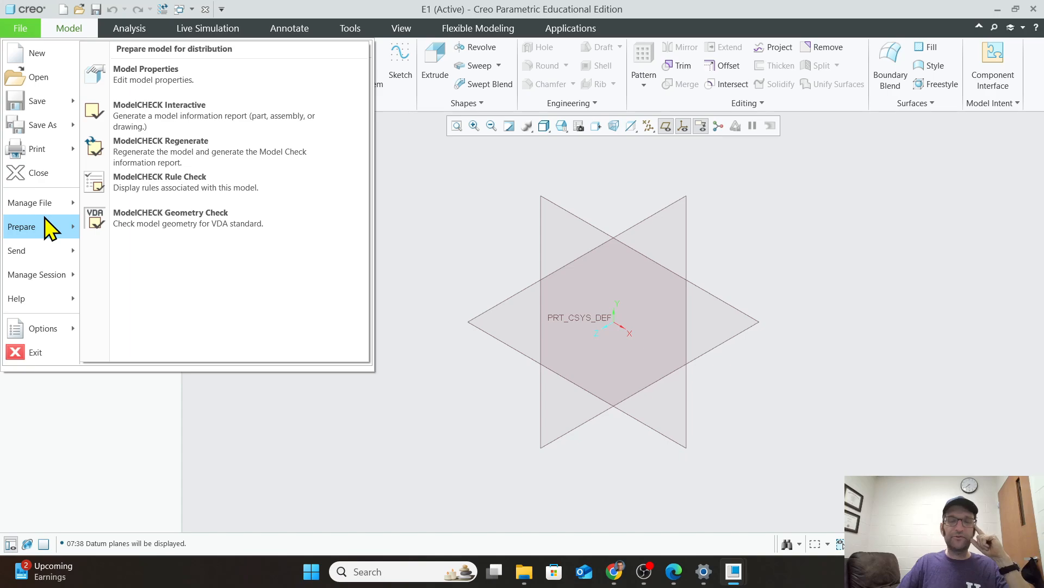
{"action": "left_click", "coordinate": [134, 77]}
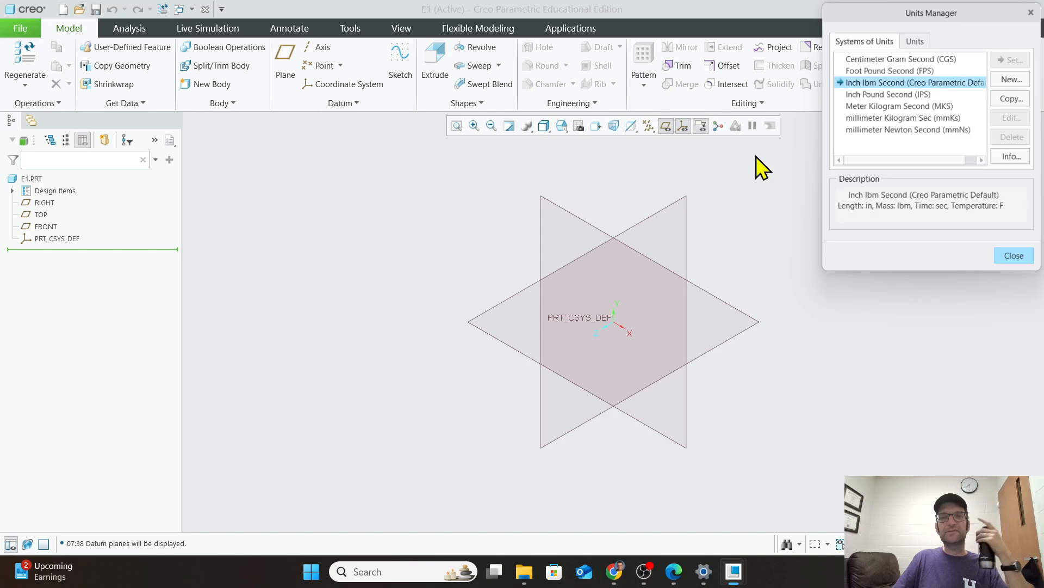
{"action": "left_click", "coordinate": [762, 156]}
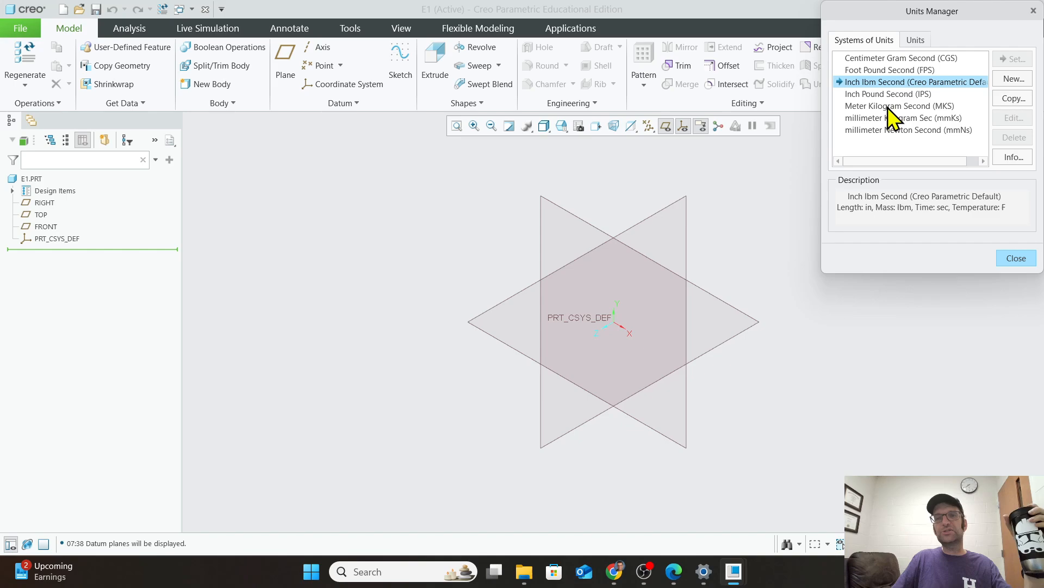
{"action": "left_click", "coordinate": [865, 117]}
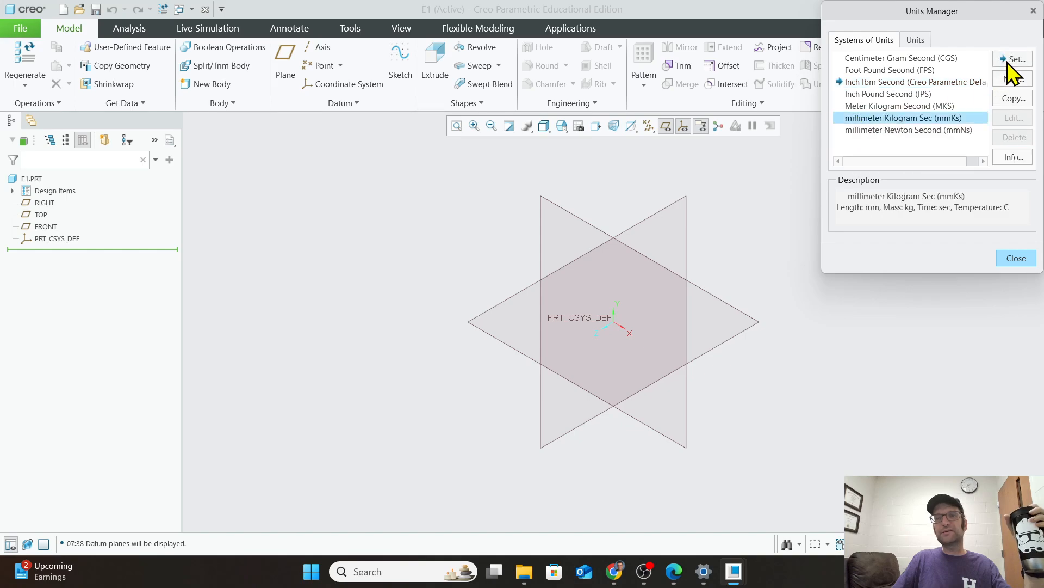
{"action": "left_click", "coordinate": [871, 84]}
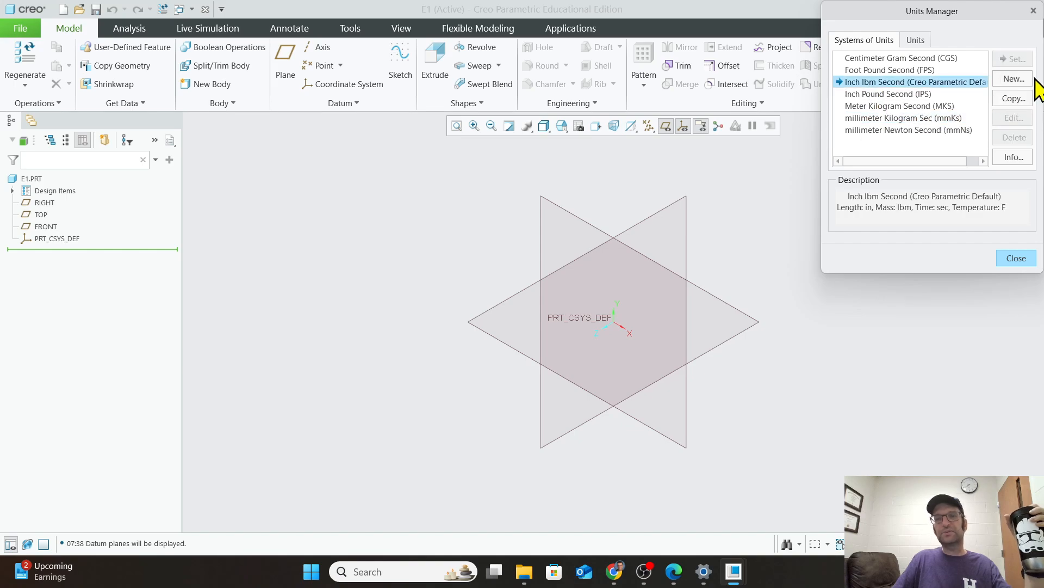
{"action": "left_click", "coordinate": [1016, 258]}
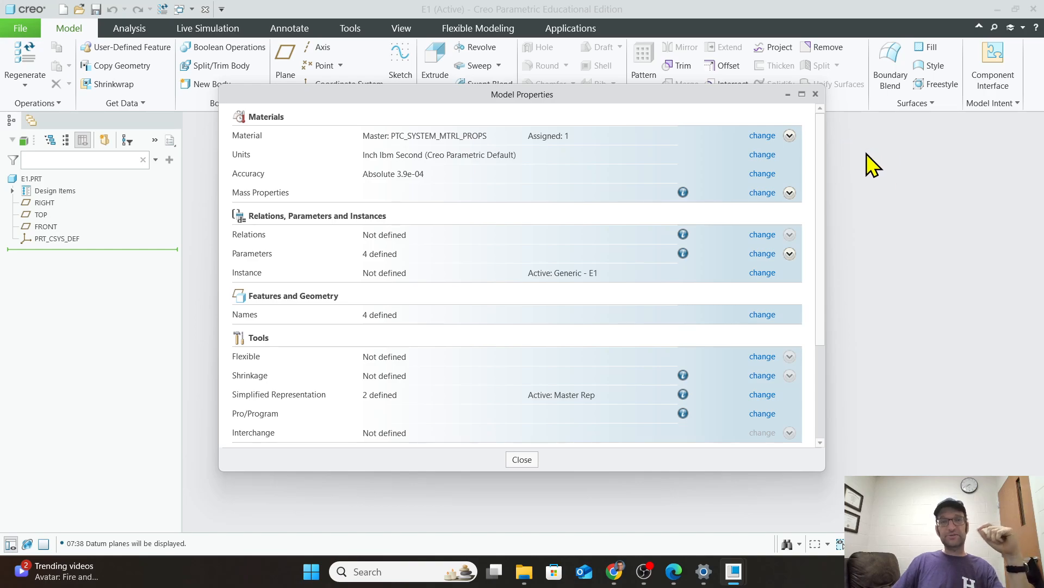
Close the model properties and set the system appearance theme to Light Theme in the program options
{"action": "left_click", "coordinate": [522, 460]}
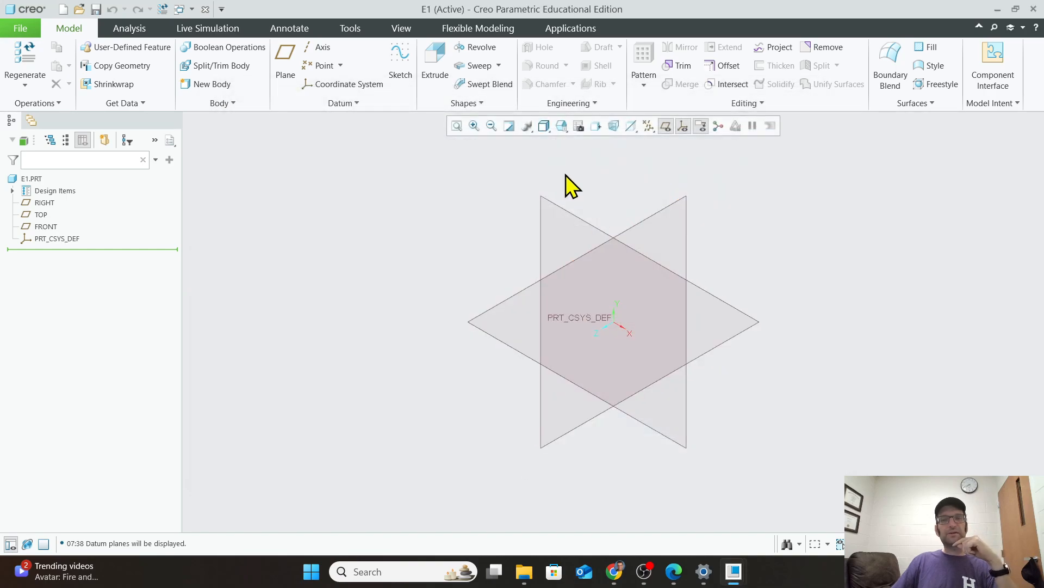
{"action": "left_click", "coordinate": [18, 29]}
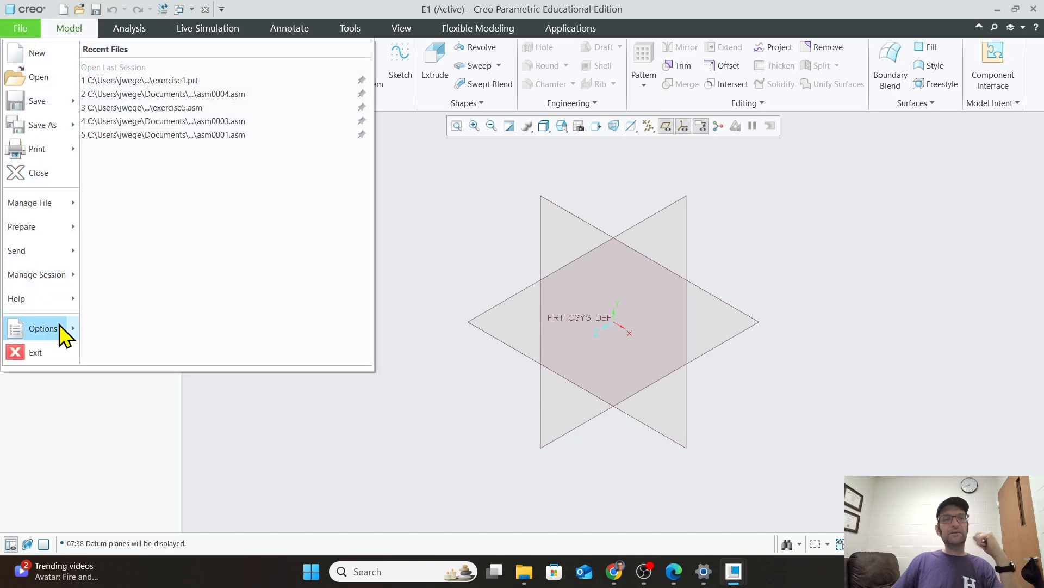
{"action": "mouse_move", "coordinate": [59, 329]}
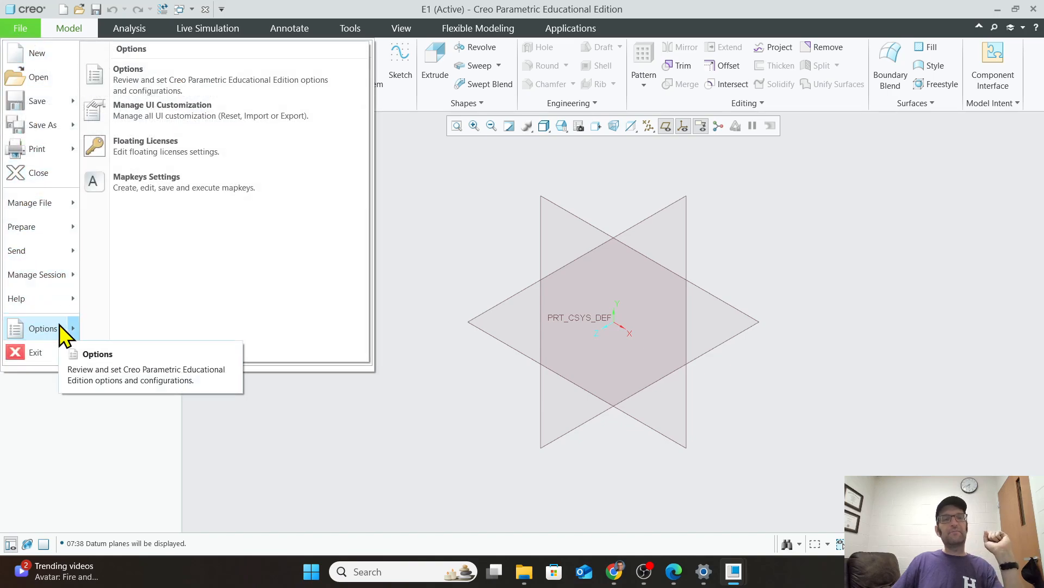
{"action": "left_click", "coordinate": [154, 87]}
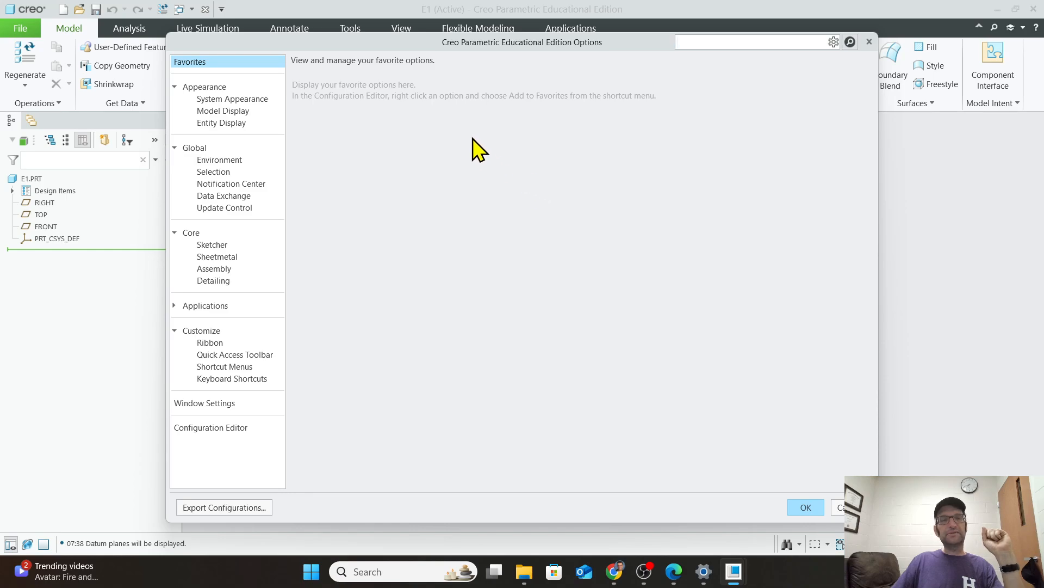
{"action": "left_click", "coordinate": [248, 99]}
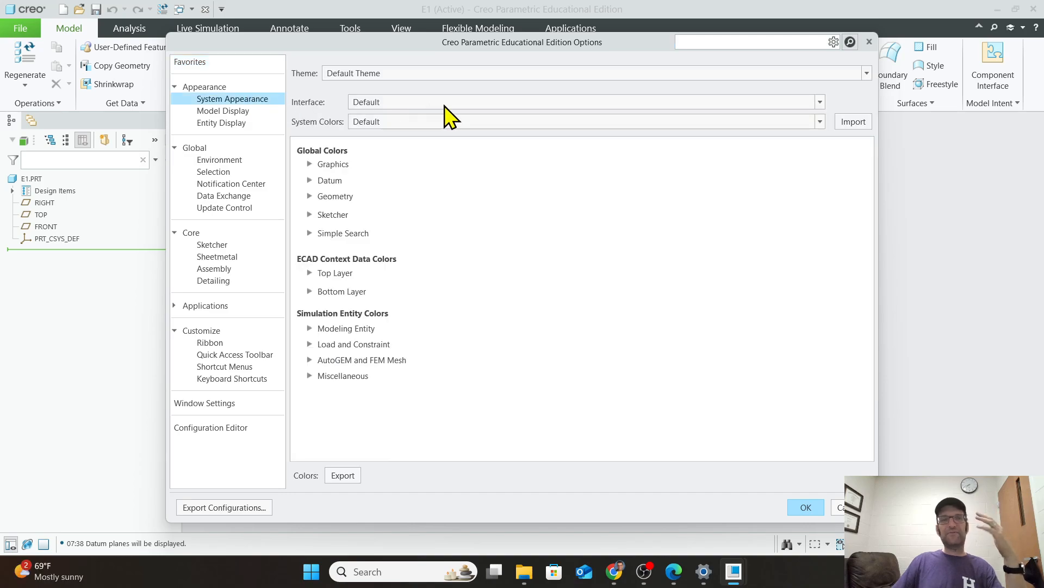
{"action": "left_click", "coordinate": [443, 72]}
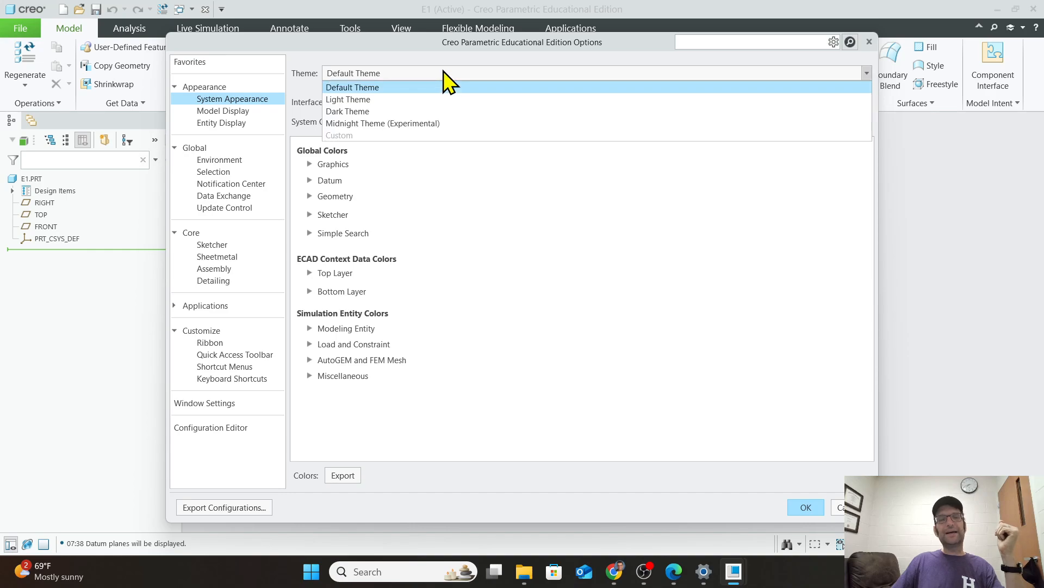
{"action": "left_click", "coordinate": [440, 111]}
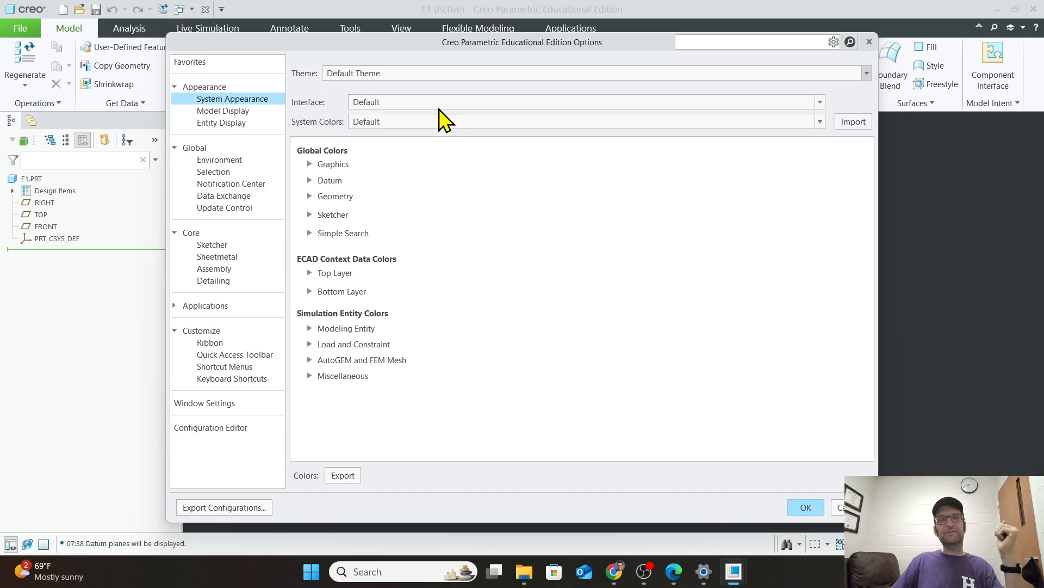
{"action": "left_click", "coordinate": [432, 76]}
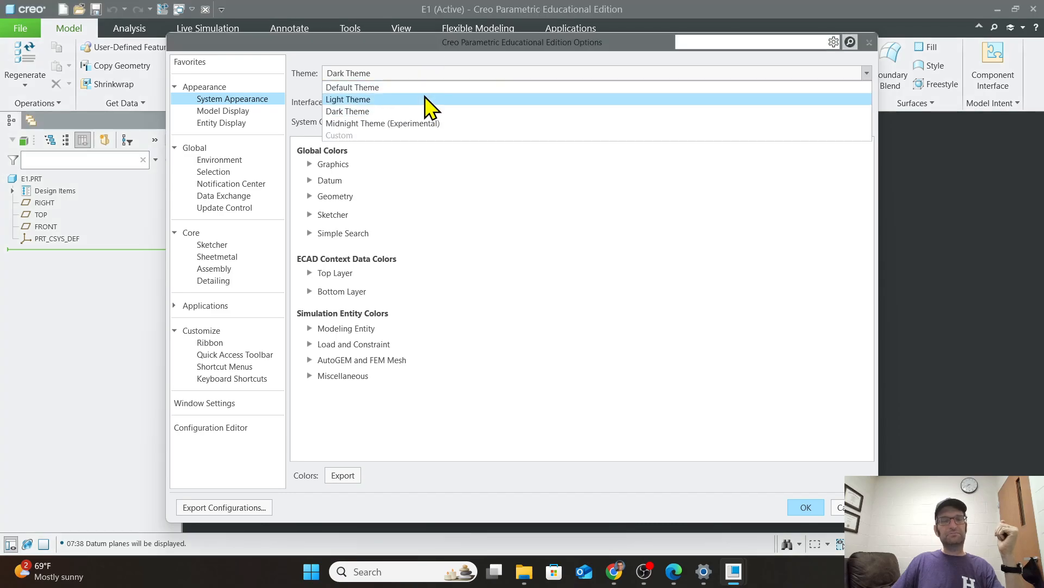
{"action": "left_click", "coordinate": [426, 100]}
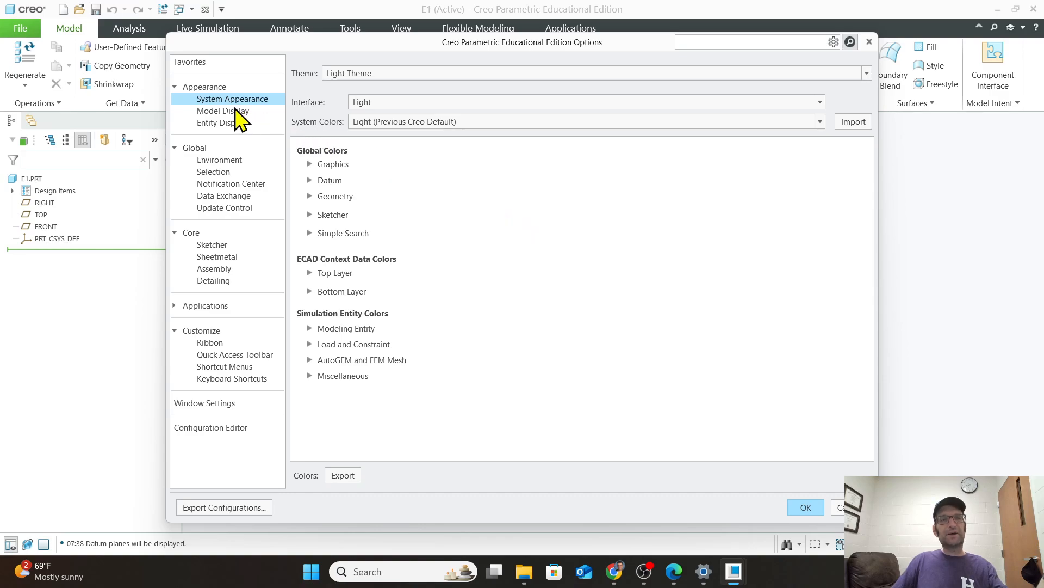
Review the environment, model display and Sketcher options, keeping the number of decimal places for dimensions at 3
{"action": "left_click", "coordinate": [221, 158]}
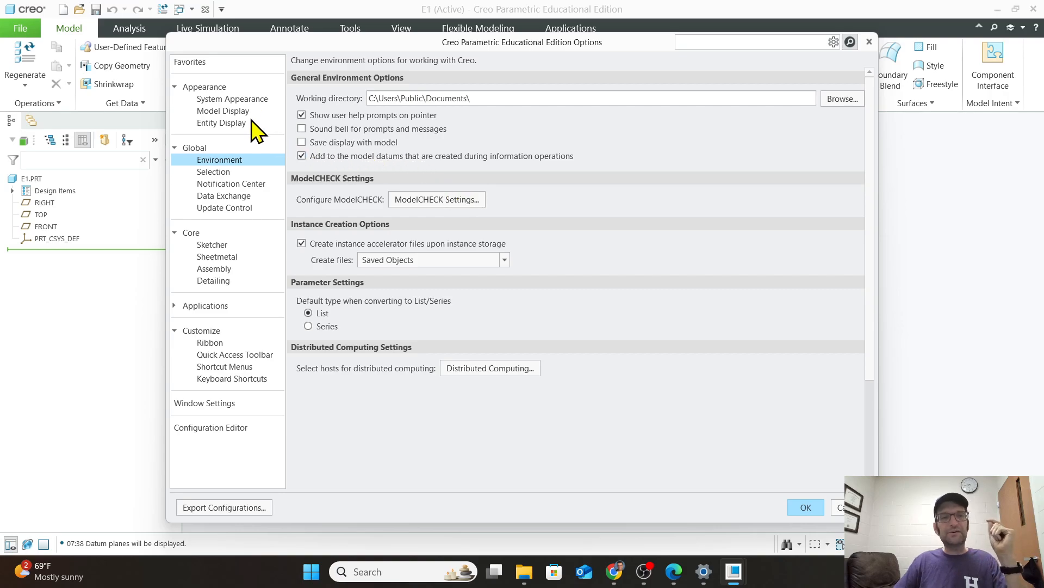
{"action": "left_click", "coordinate": [229, 99]}
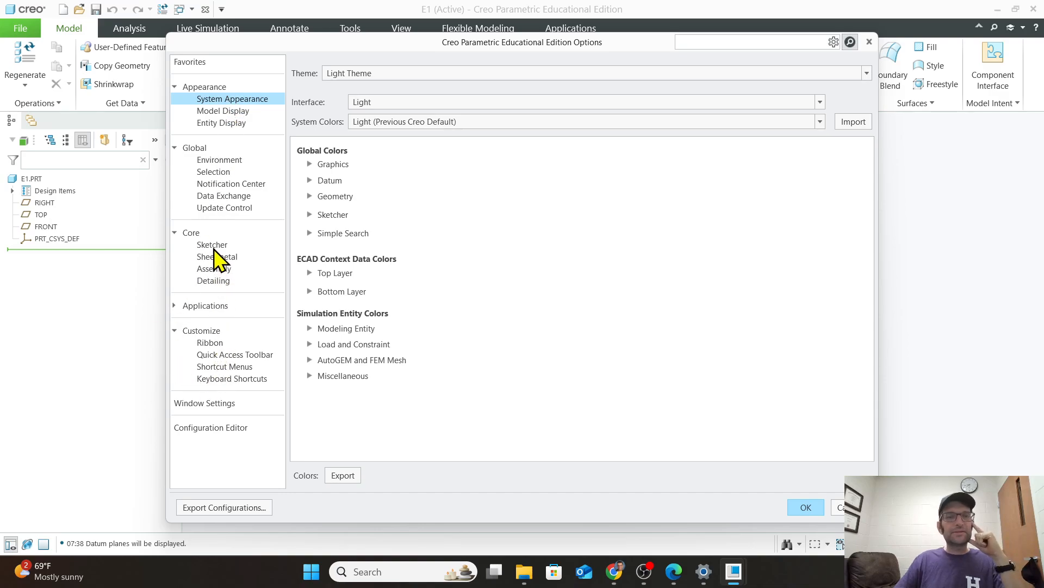
{"action": "left_click", "coordinate": [214, 112]}
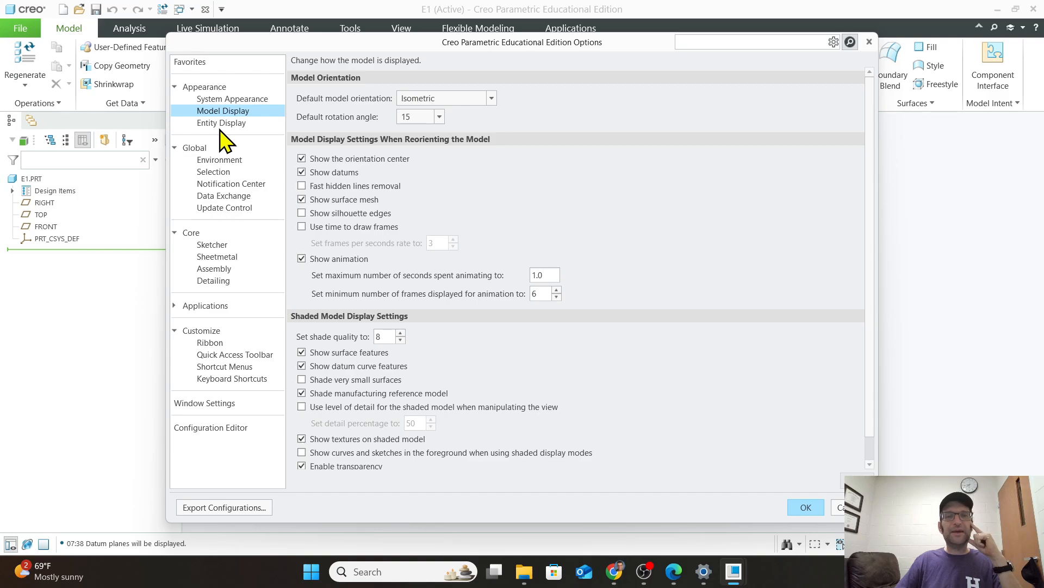
{"action": "left_click", "coordinate": [217, 245]}
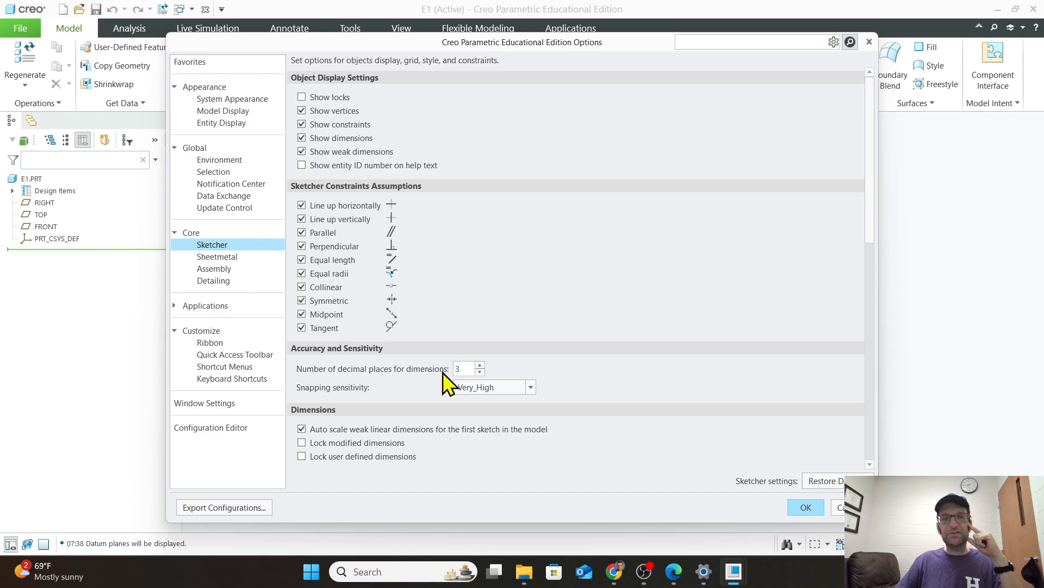
{"action": "left_click", "coordinate": [479, 372]}
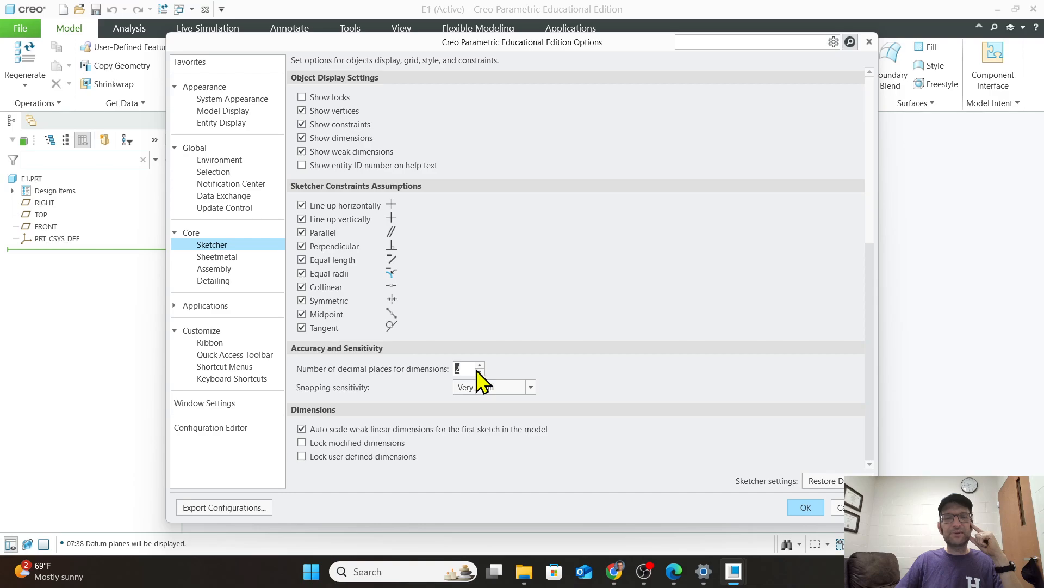
{"action": "left_click", "coordinate": [479, 365]}
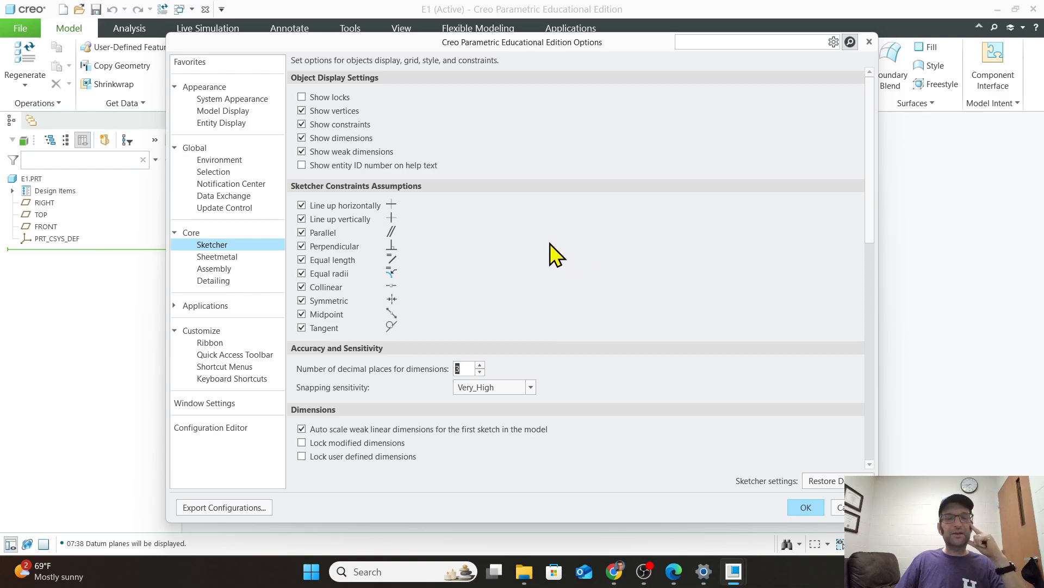
Try Trimetric as the default model orientation in the model display options and set it back to Isometric
{"action": "left_click", "coordinate": [214, 160]}
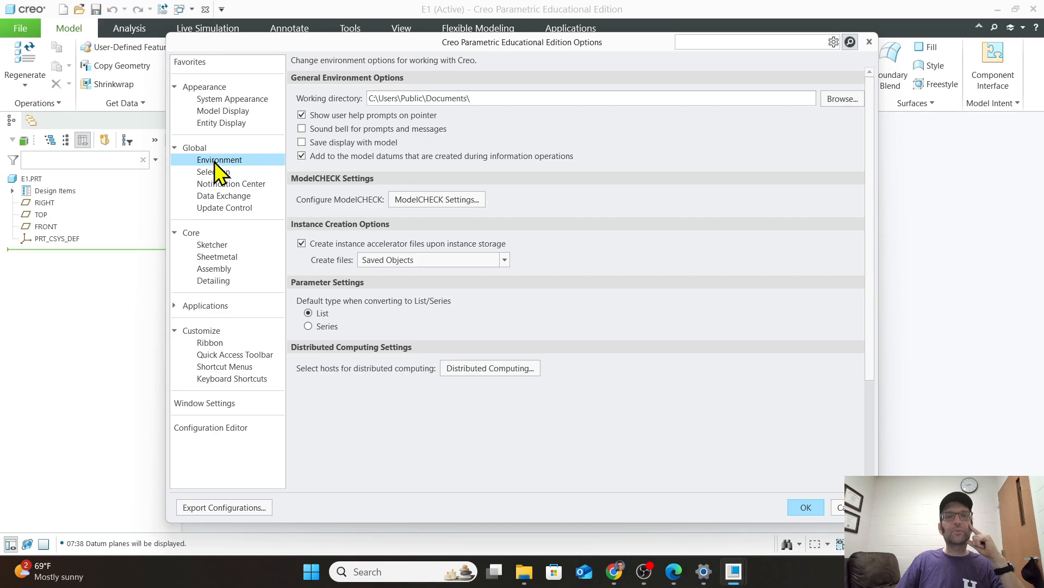
{"action": "left_click", "coordinate": [231, 100]}
{"action": "left_click", "coordinate": [231, 110]}
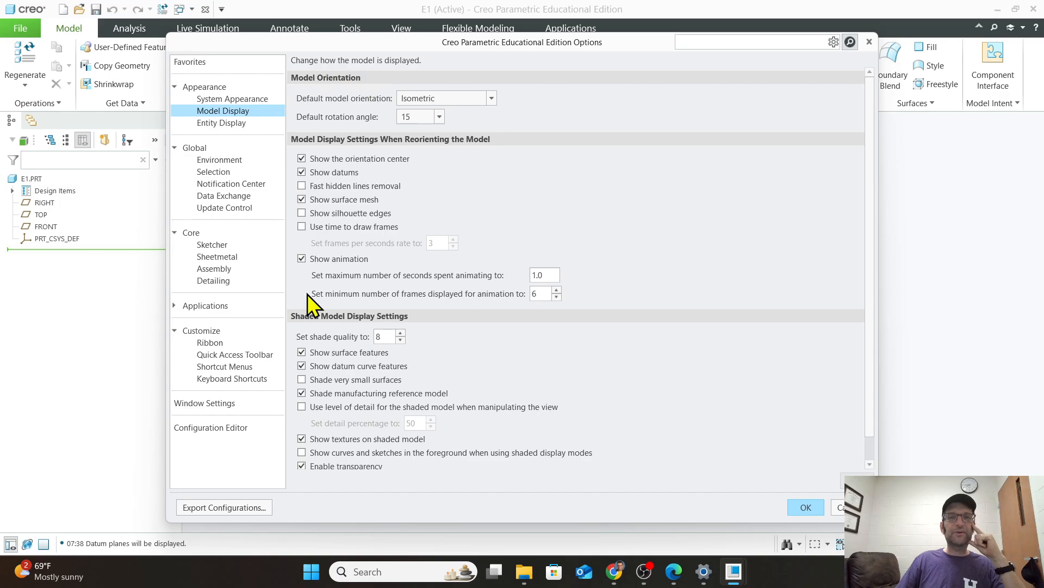
{"action": "left_click", "coordinate": [491, 99]}
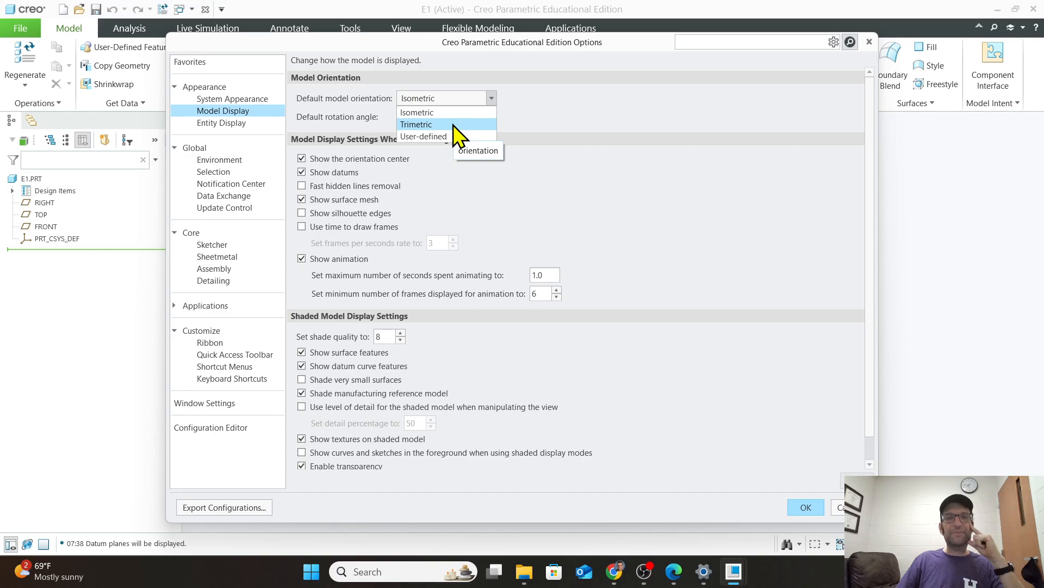
{"action": "left_click", "coordinate": [453, 125]}
{"action": "left_click", "coordinate": [485, 104]}
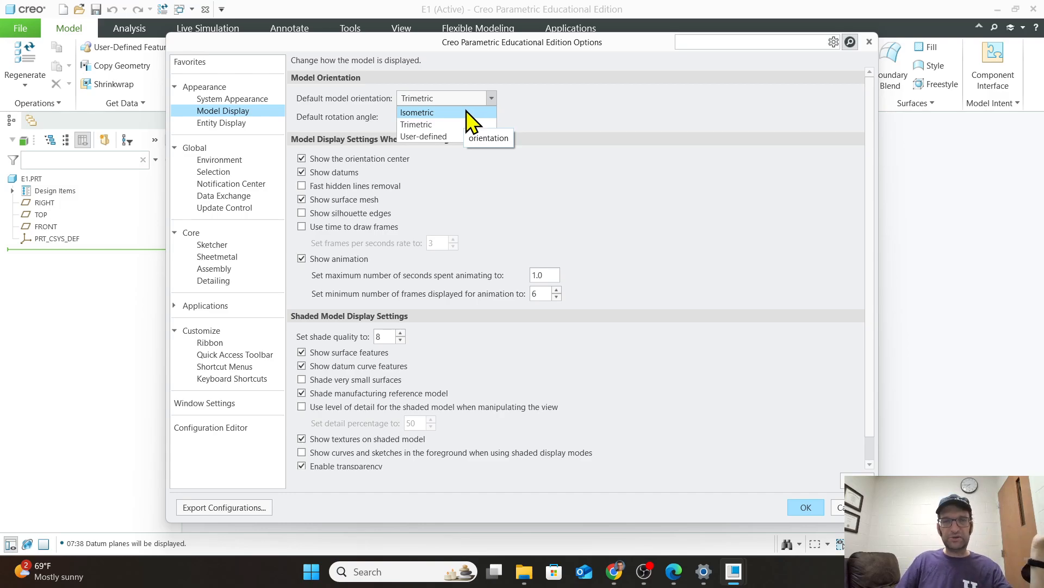
{"action": "left_click", "coordinate": [465, 112]}
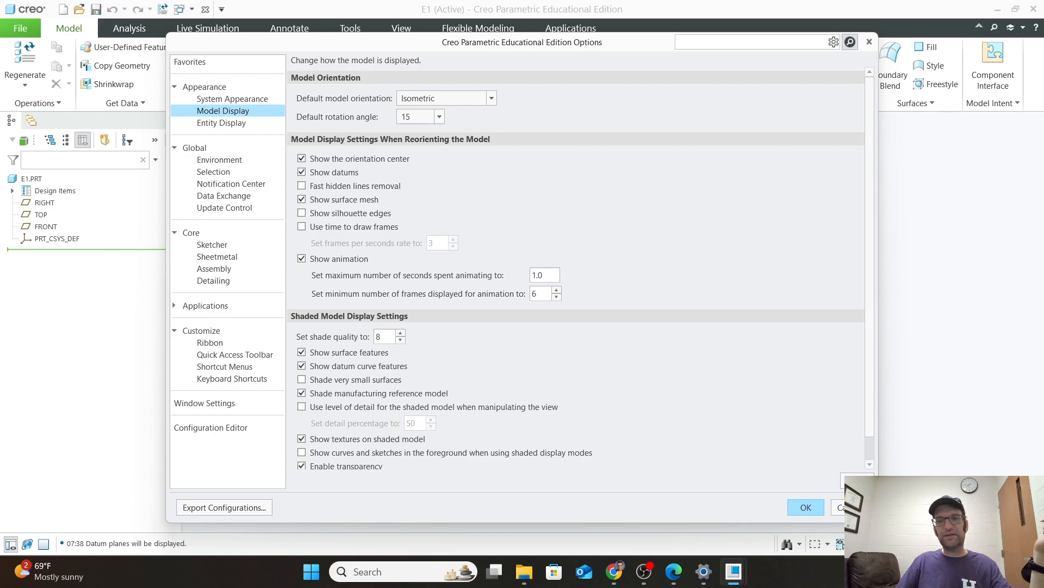
Apply the changed options and save them to the configuration file config.pro in the Public Documents folder
{"action": "left_click", "coordinate": [811, 507]}
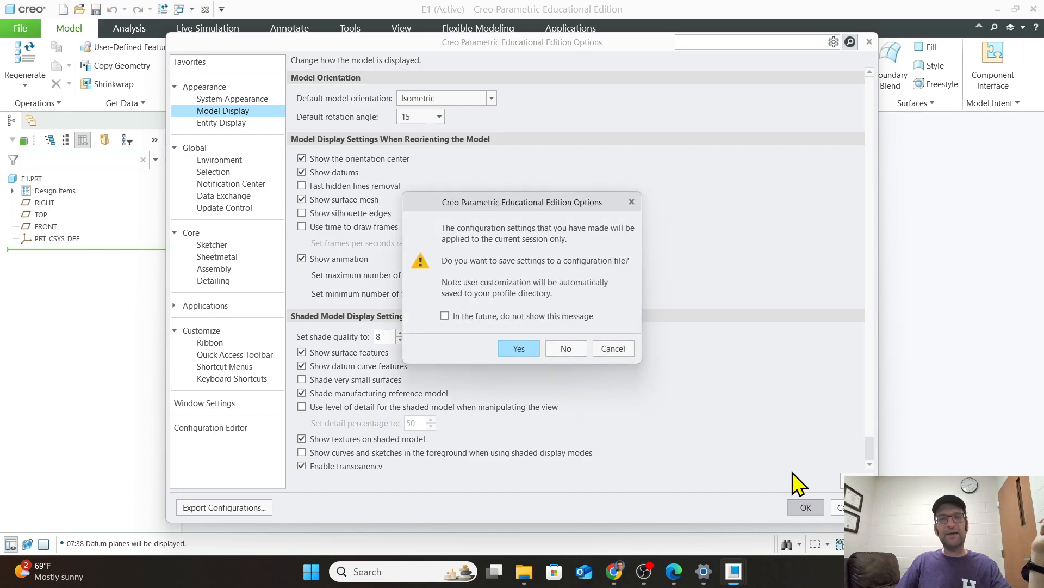
{"action": "left_click", "coordinate": [519, 348]}
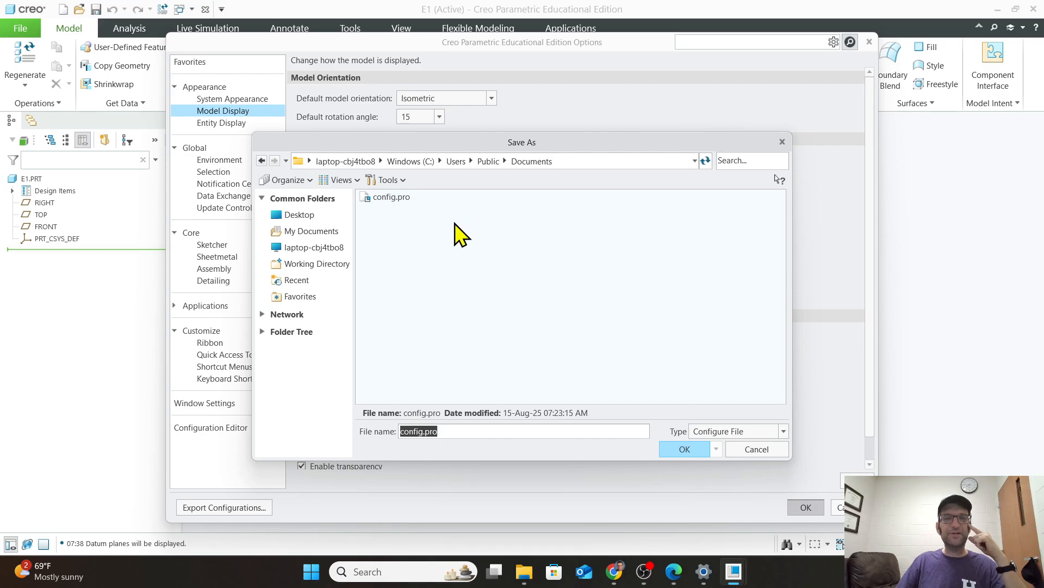
{"action": "left_click", "coordinate": [685, 450]}
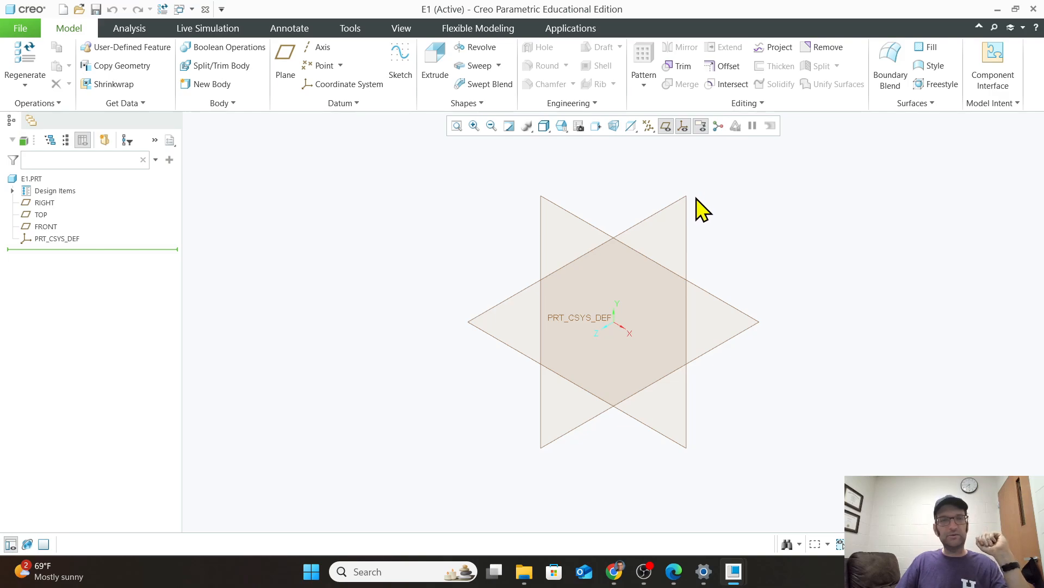
Switch to Chrome and check the upcoming events and announcement on the Fall 2025 Introduction to Creo course homepage
{"action": "mouse_move", "coordinate": [672, 580]}
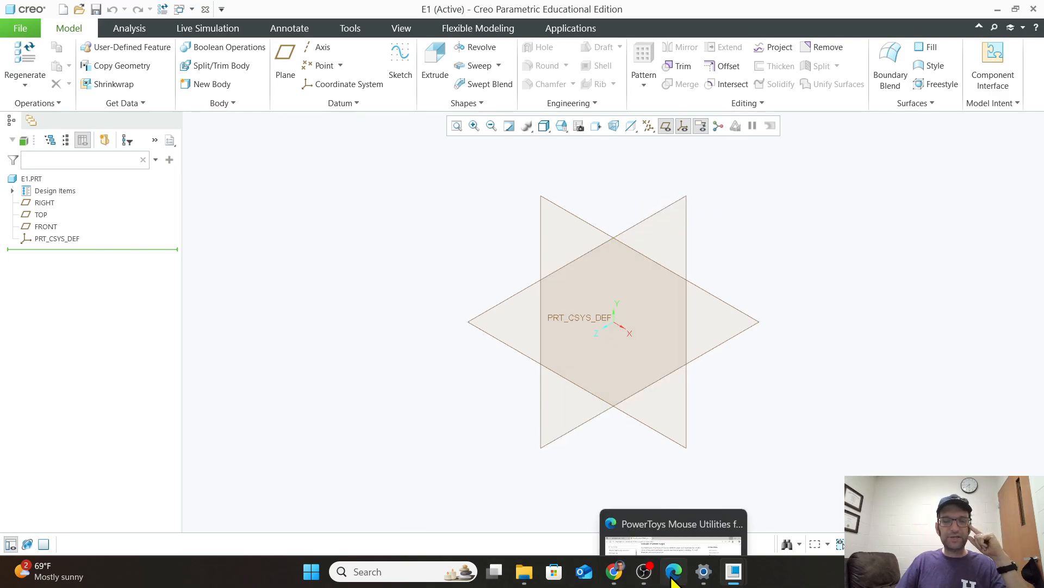
{"action": "left_click", "coordinate": [615, 573]}
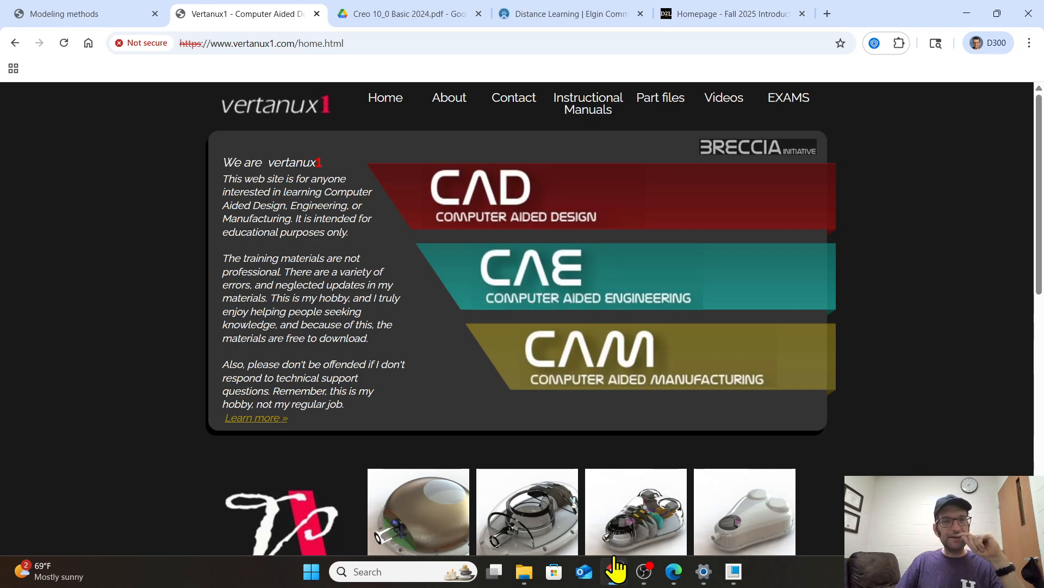
{"action": "mouse_move", "coordinate": [612, 560]}
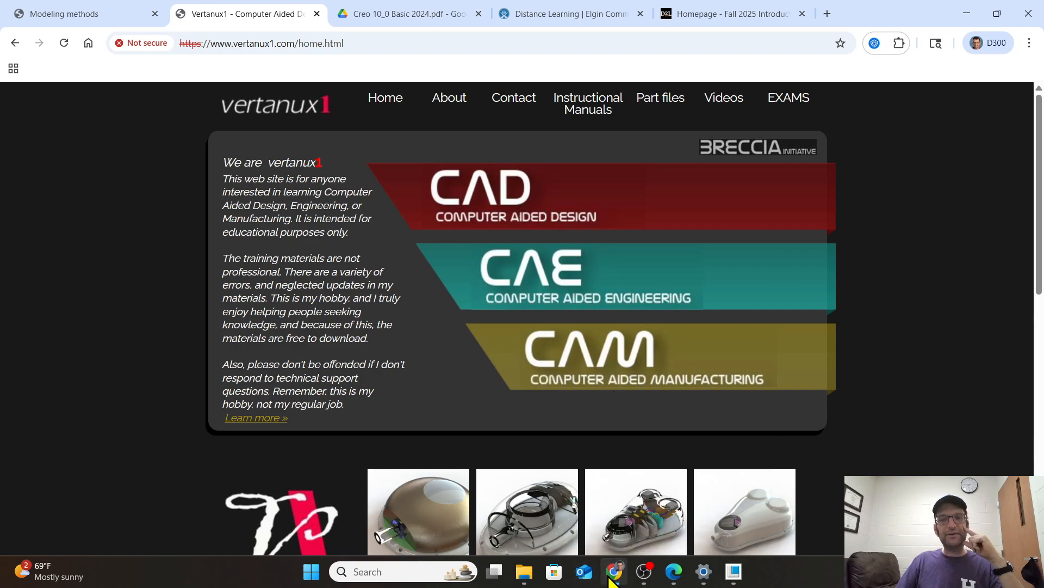
{"action": "left_click", "coordinate": [708, 17]}
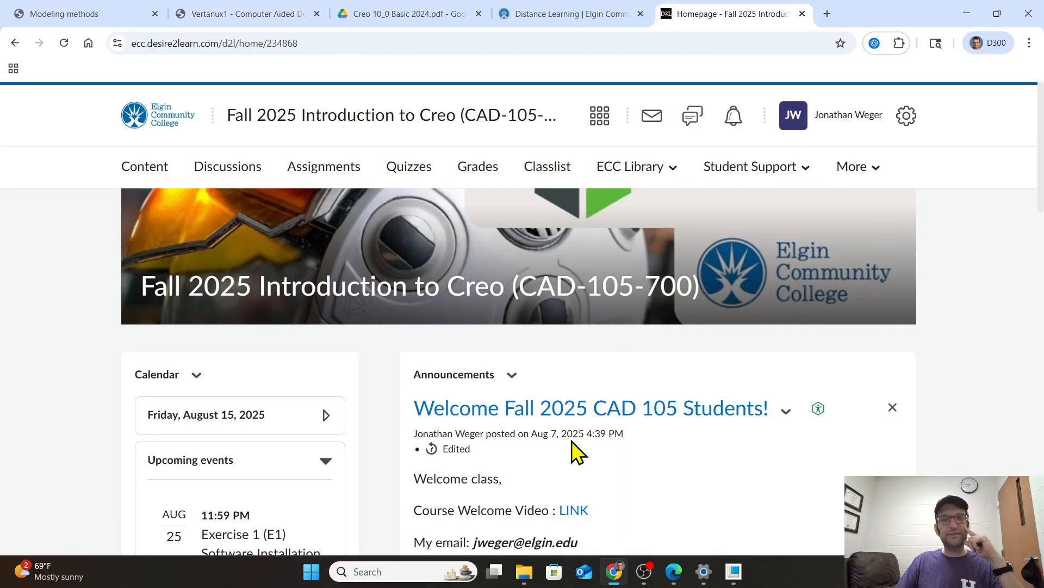
{"action": "scroll", "coordinate": [571, 443], "scroll_direction": "down", "scroll_amount": 5}
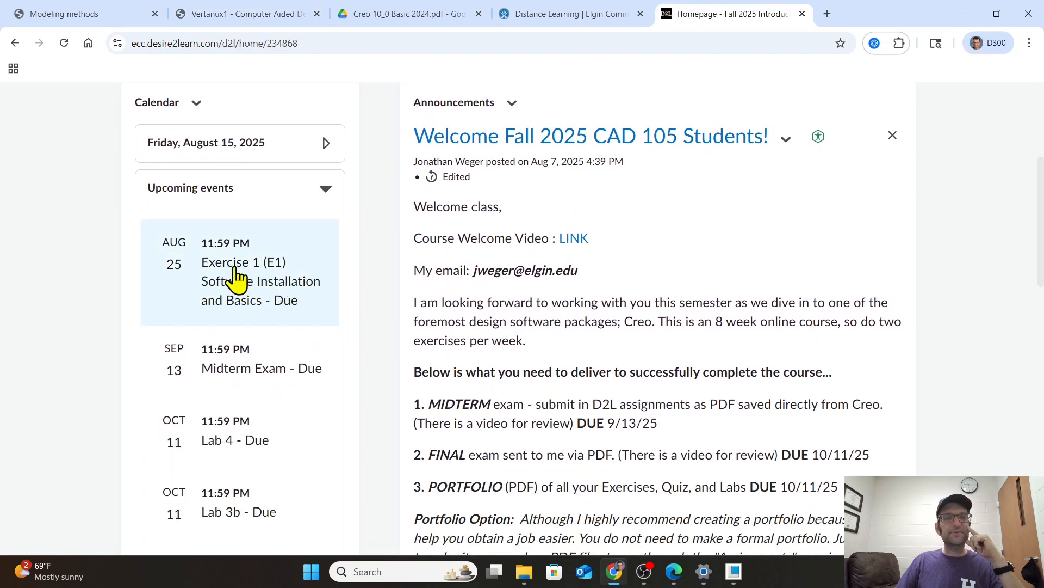
{"action": "scroll", "coordinate": [239, 283], "scroll_direction": "up", "scroll_amount": 4}
{"action": "scroll", "coordinate": [261, 377], "scroll_direction": "down", "scroll_amount": 4}
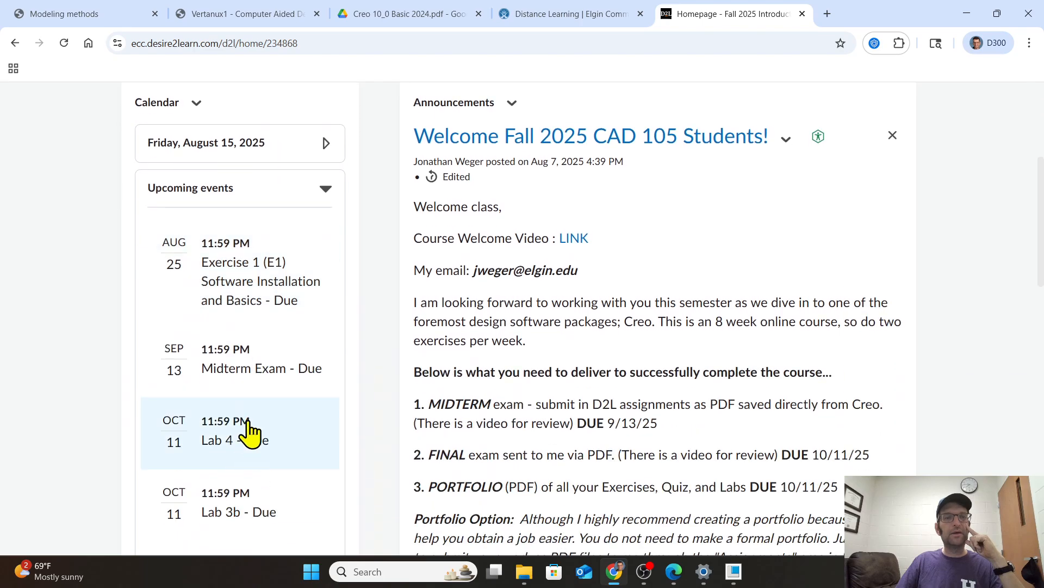
{"action": "scroll", "coordinate": [251, 430], "scroll_direction": "up", "scroll_amount": 5}
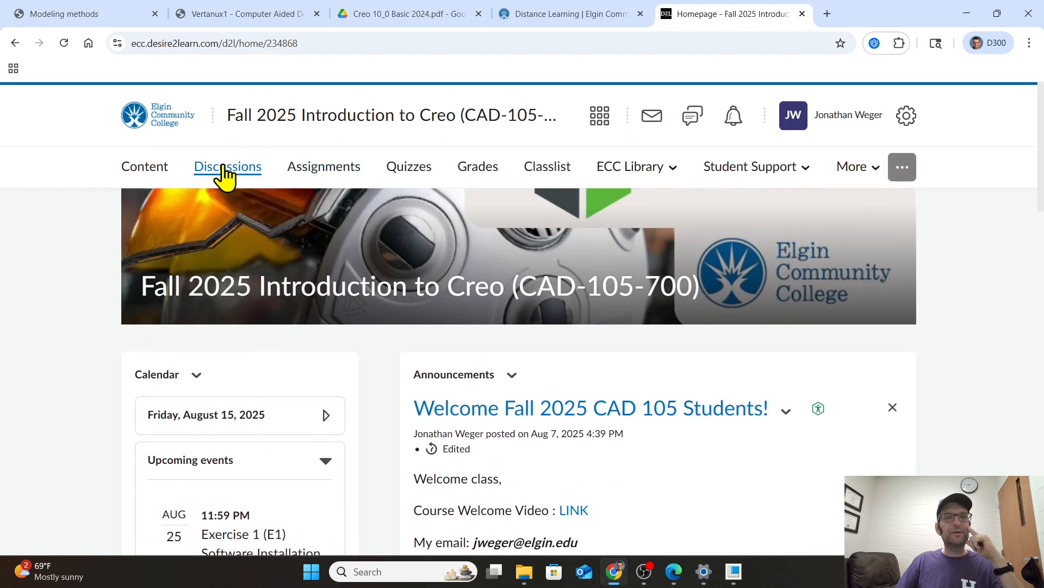
Open Exercise 1 (E1) Software Installation and Basics from the course assignments and examine its submissions page
{"action": "left_click", "coordinate": [321, 170]}
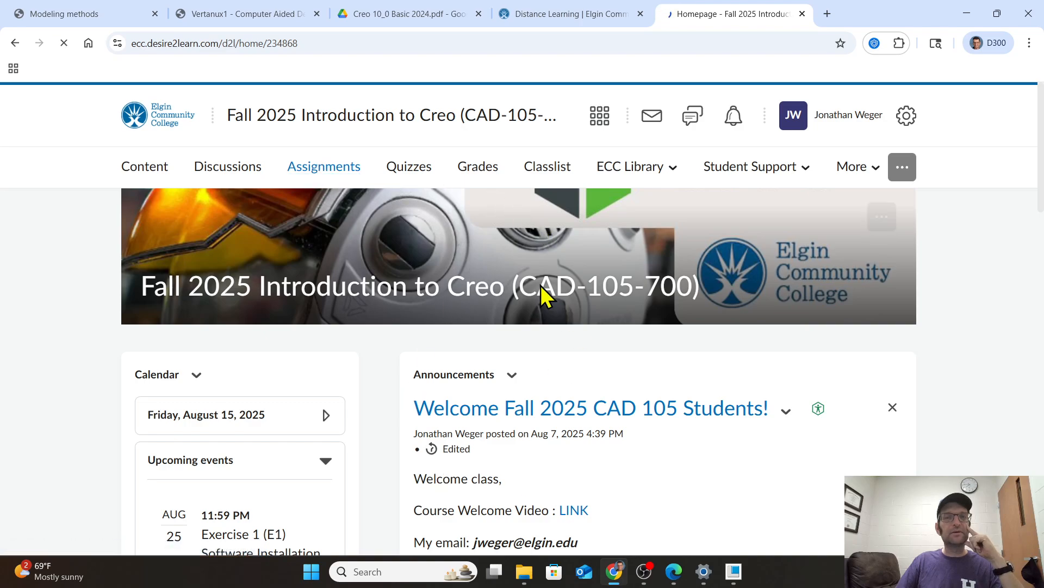
{"action": "scroll", "coordinate": [440, 269], "scroll_direction": "down", "scroll_amount": 2}
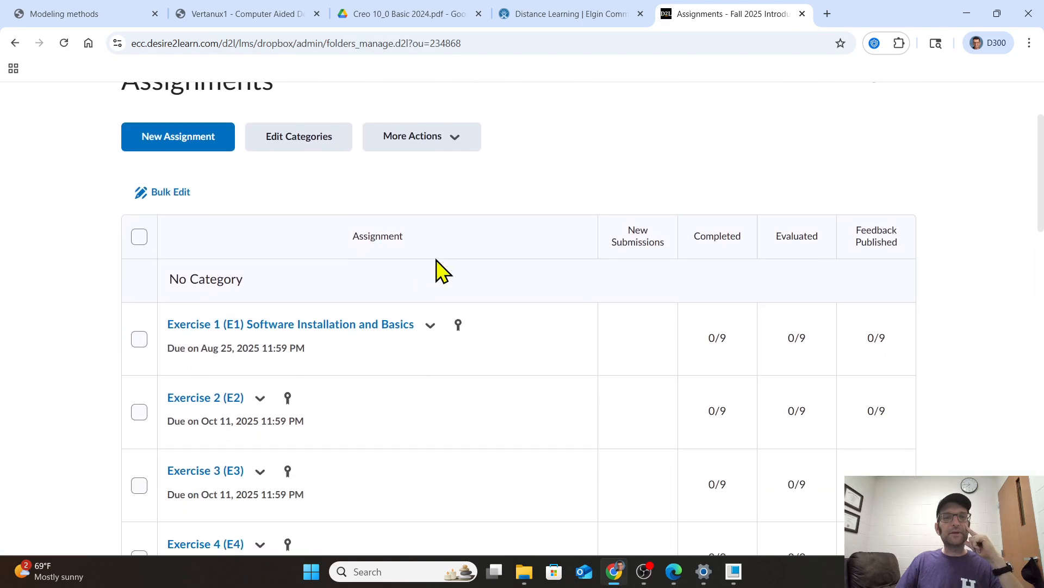
{"action": "scroll", "coordinate": [380, 261], "scroll_direction": "down", "scroll_amount": 1}
{"action": "left_click", "coordinate": [322, 253]}
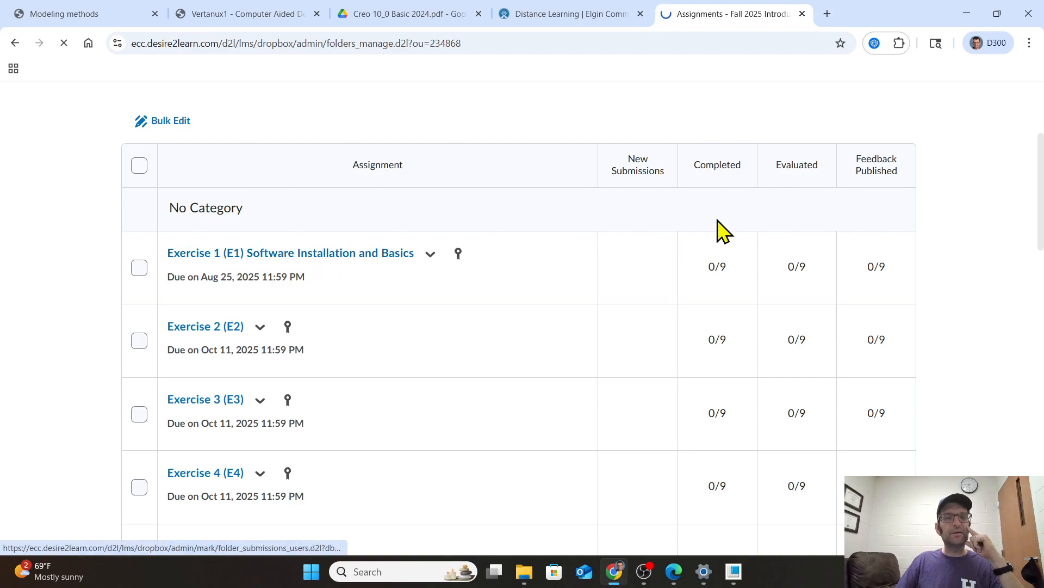
{"action": "scroll", "coordinate": [668, 231], "scroll_direction": "down", "scroll_amount": 2}
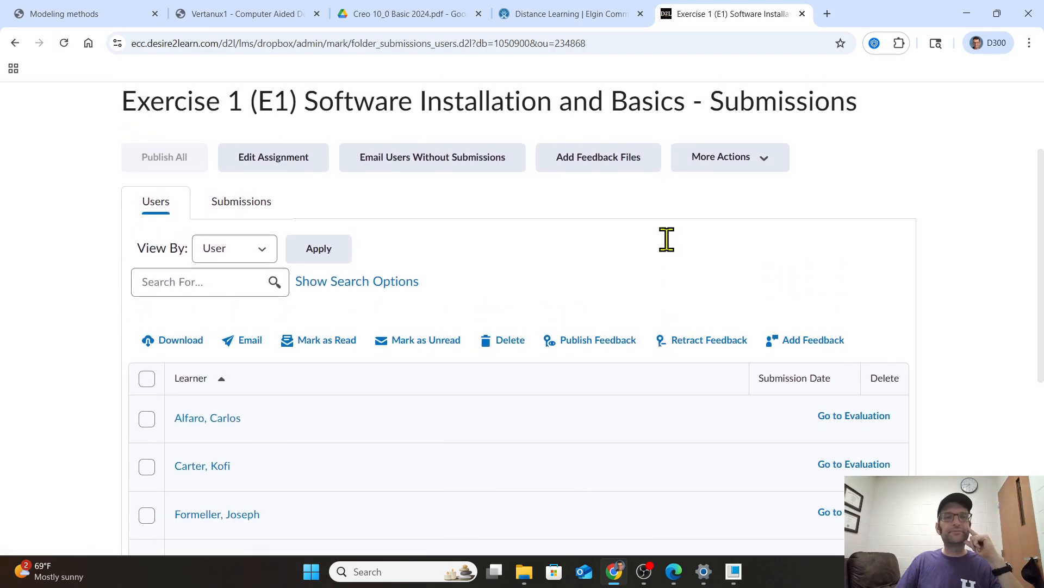
{"action": "scroll", "coordinate": [667, 240], "scroll_direction": "up", "scroll_amount": 2}
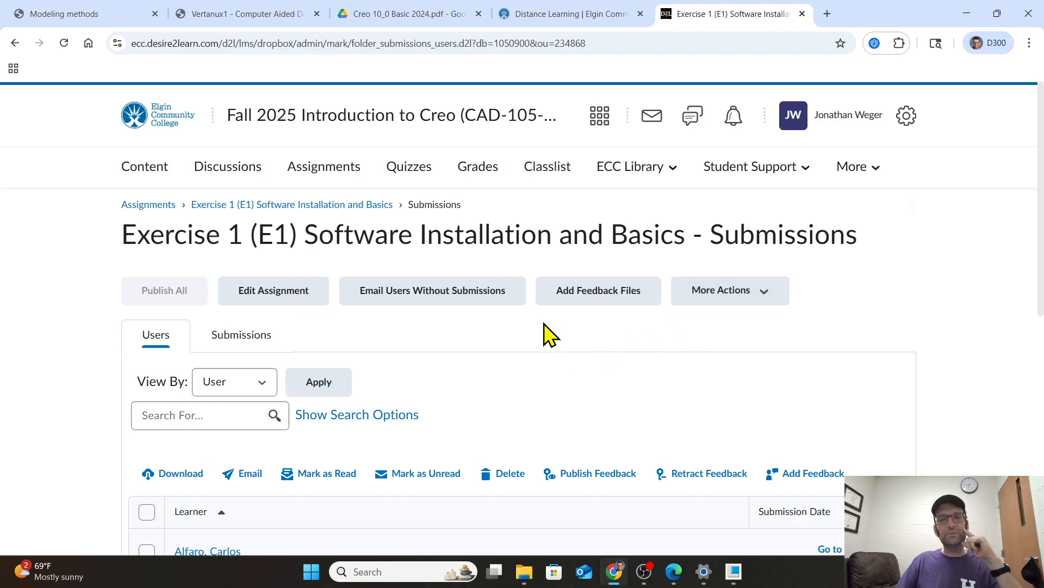
Open the course content and examine the Exercise 1 & Welcome module with its Creo installation guides and textbook
{"action": "left_click", "coordinate": [137, 165]}
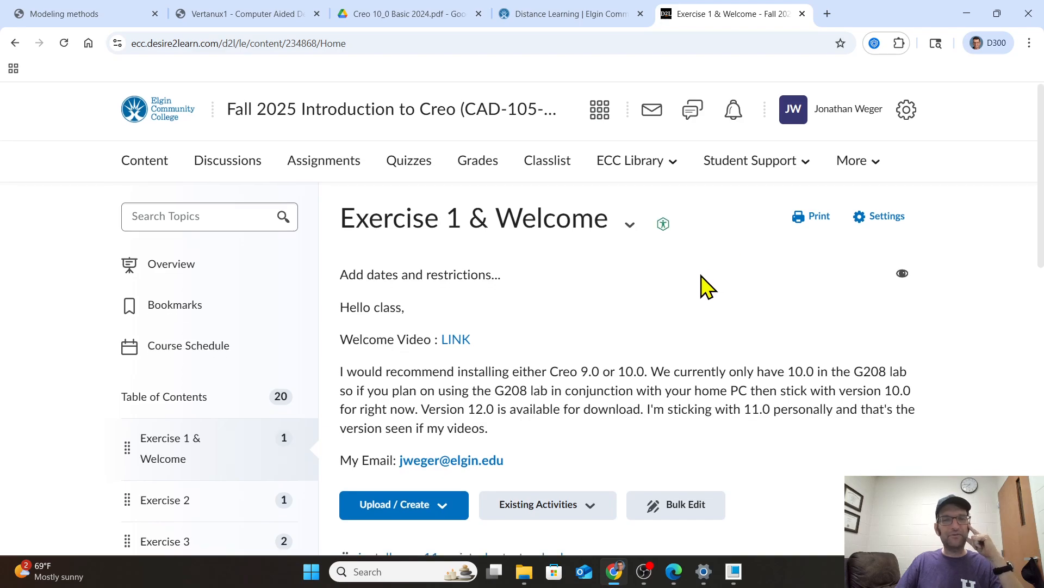
{"action": "scroll", "coordinate": [704, 286], "scroll_direction": "down", "scroll_amount": 6}
{"action": "scroll", "coordinate": [703, 280], "scroll_direction": "up", "scroll_amount": 2}
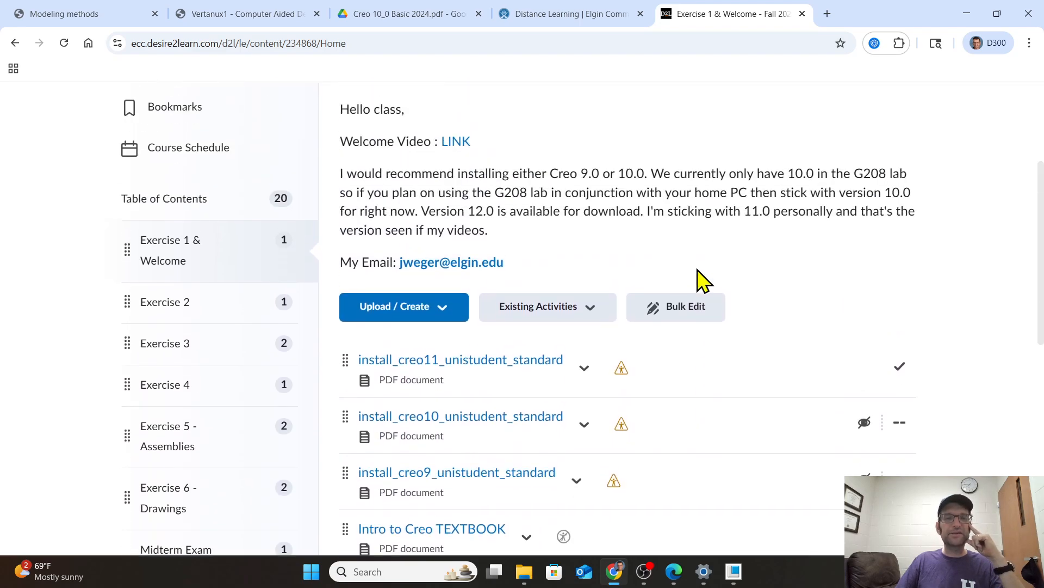
{"action": "scroll", "coordinate": [699, 275], "scroll_direction": "up", "scroll_amount": 3}
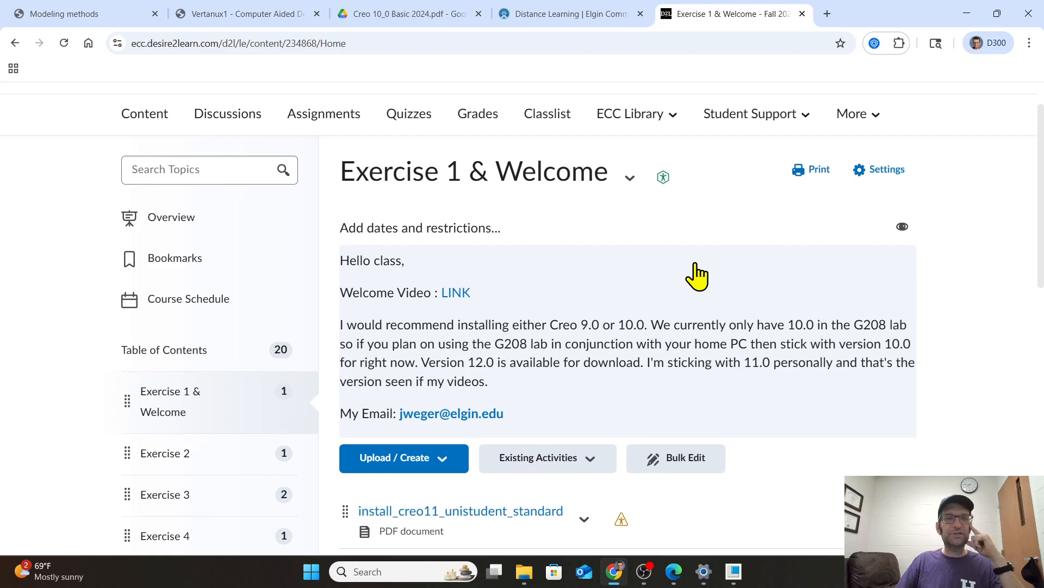
{"action": "scroll", "coordinate": [685, 269], "scroll_direction": "up", "scroll_amount": 1}
{"action": "left_click", "coordinate": [144, 167]}
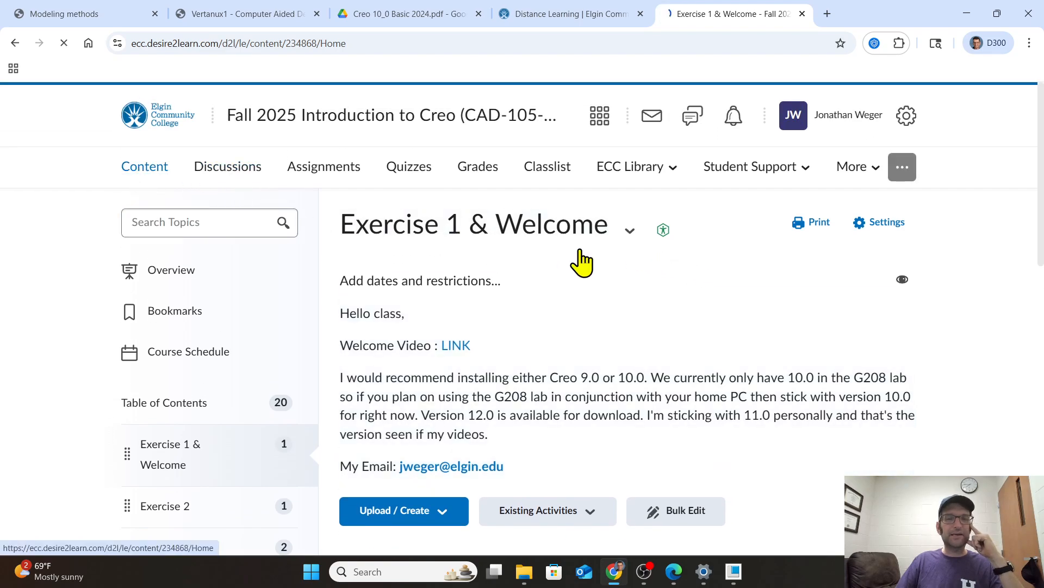
{"action": "scroll", "coordinate": [781, 332], "scroll_direction": "down", "scroll_amount": 2}
{"action": "scroll", "coordinate": [582, 261], "scroll_direction": "down", "scroll_amount": 3}
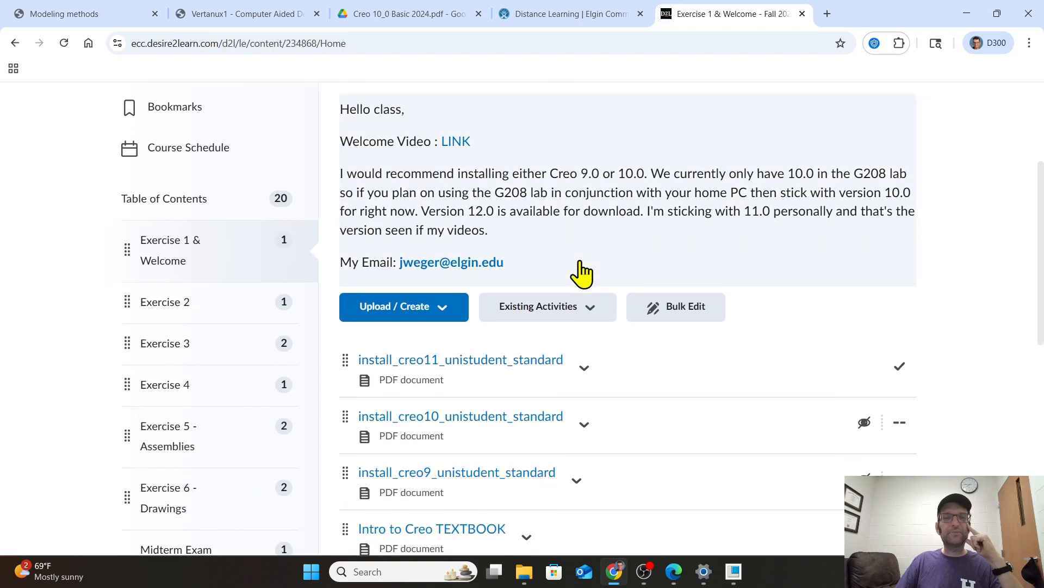
{"action": "scroll", "coordinate": [581, 270], "scroll_direction": "down", "scroll_amount": 2}
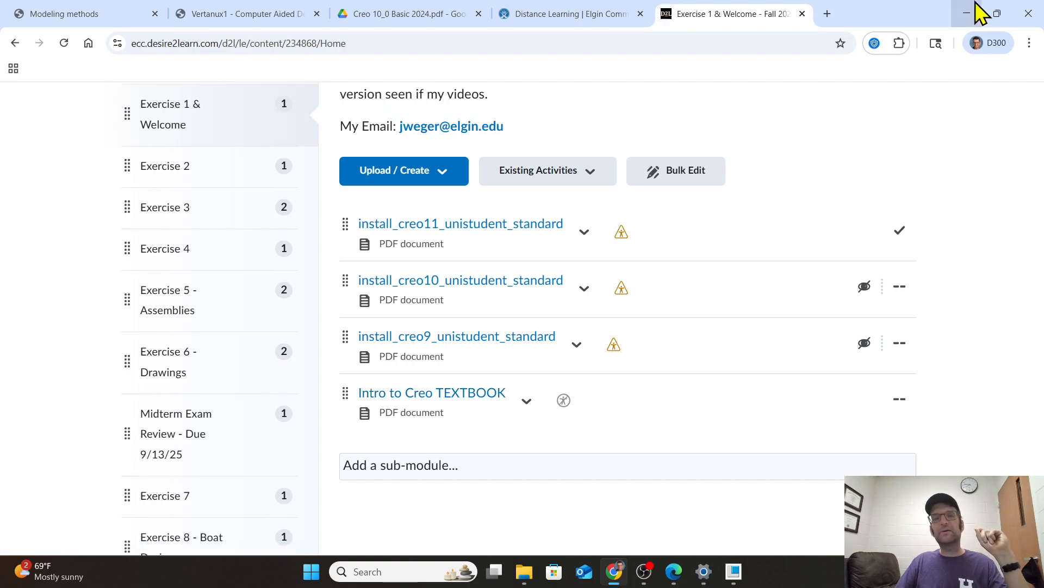
Open the Creo Parametric Basics manual from the Vertanux1 site's instructional manuals and close the duplicate copy
{"action": "left_click", "coordinate": [263, 14]}
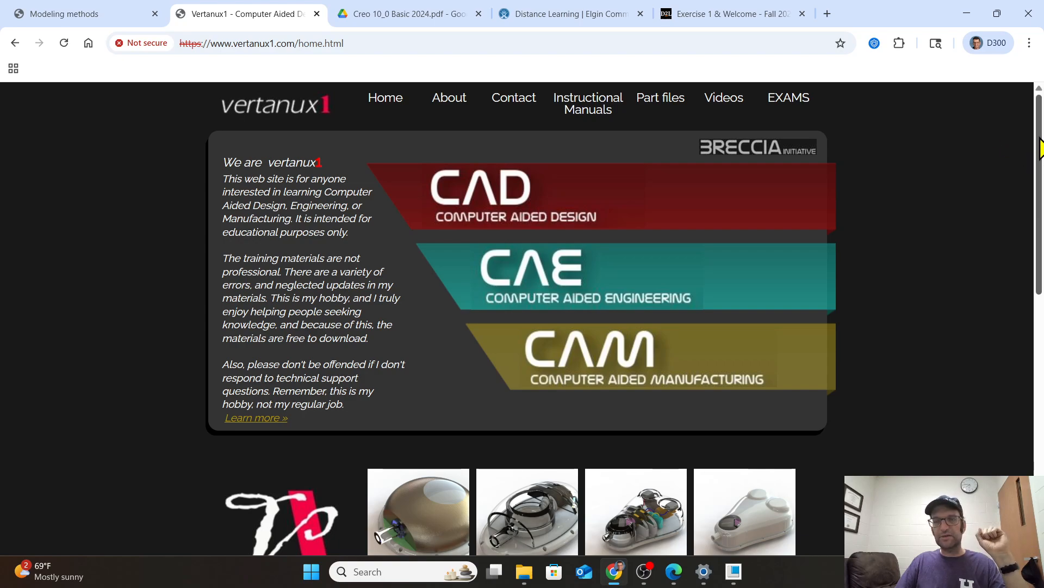
{"action": "left_click_drag", "start_coordinate": [1043, 137], "coordinate": [1043, 143]}
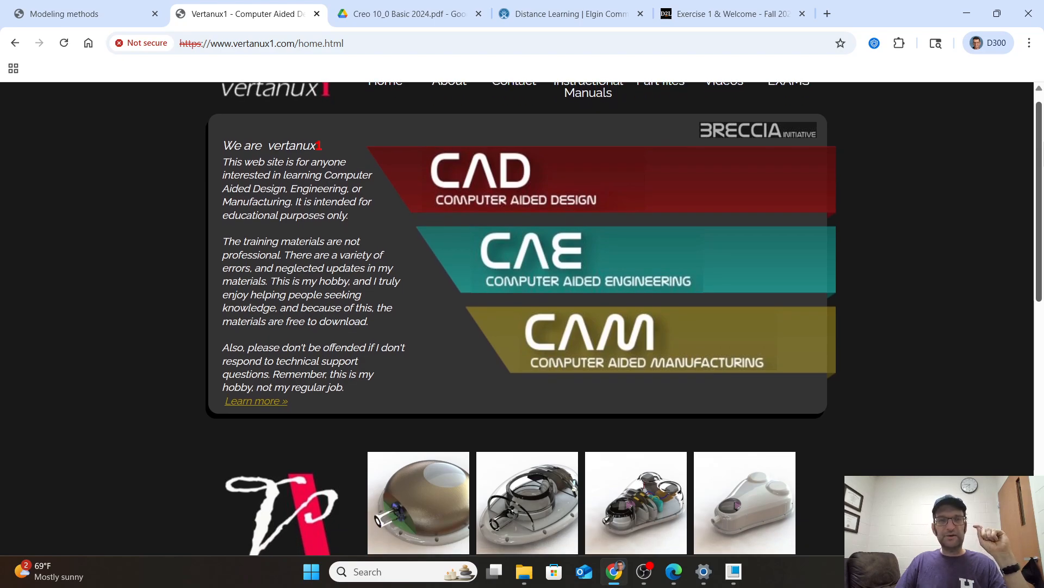
{"action": "left_click_drag", "start_coordinate": [1043, 143], "coordinate": [1043, 136]}
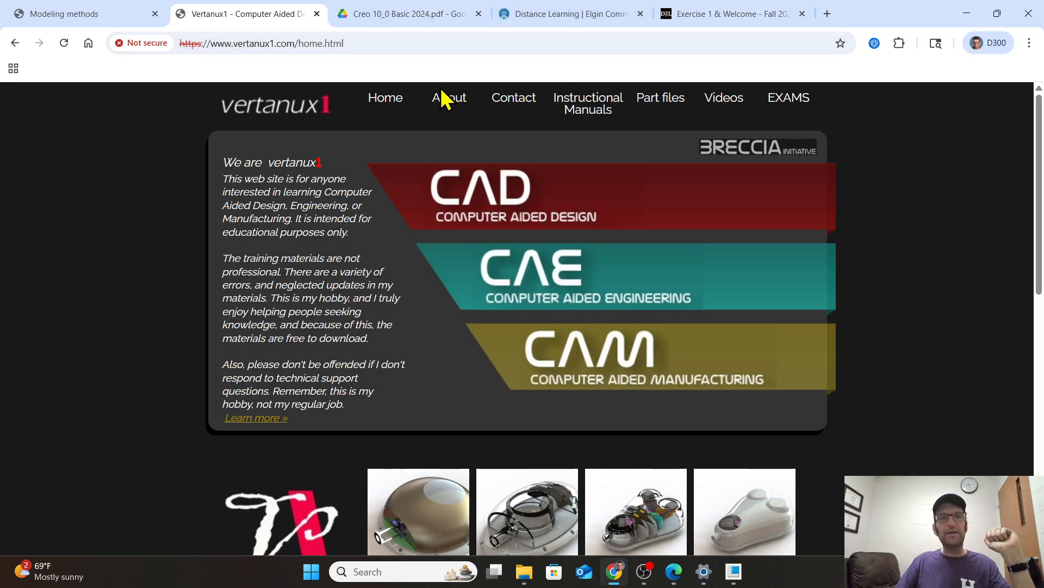
{"action": "left_click", "coordinate": [603, 110]}
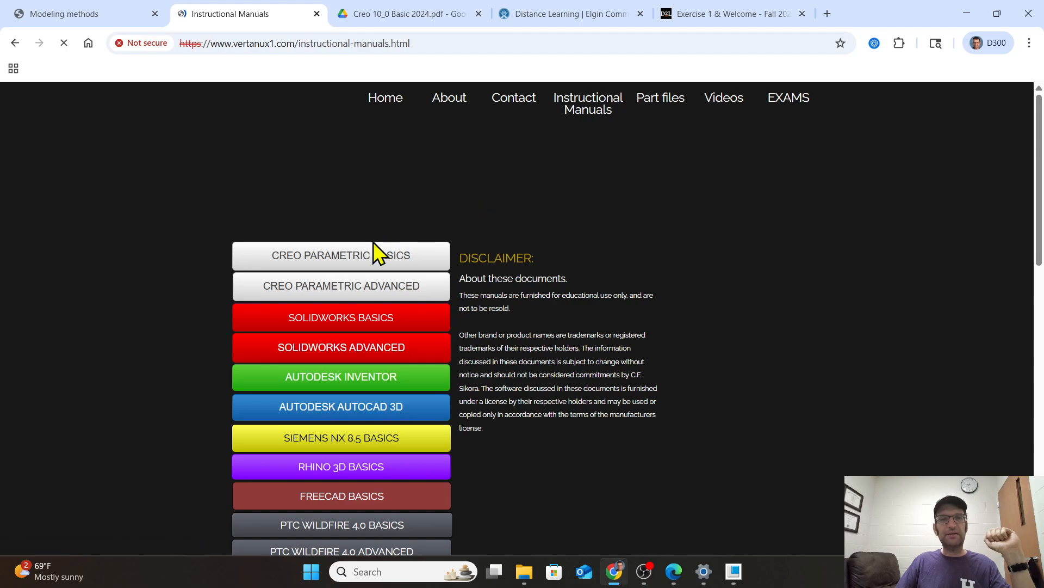
{"action": "left_click", "coordinate": [364, 259]}
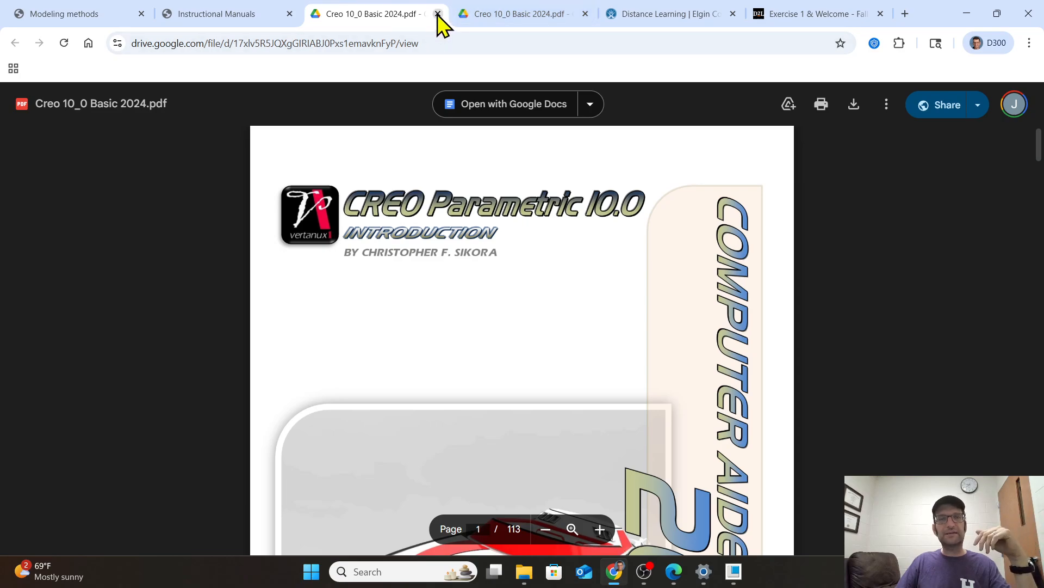
{"action": "left_click", "coordinate": [437, 13]}
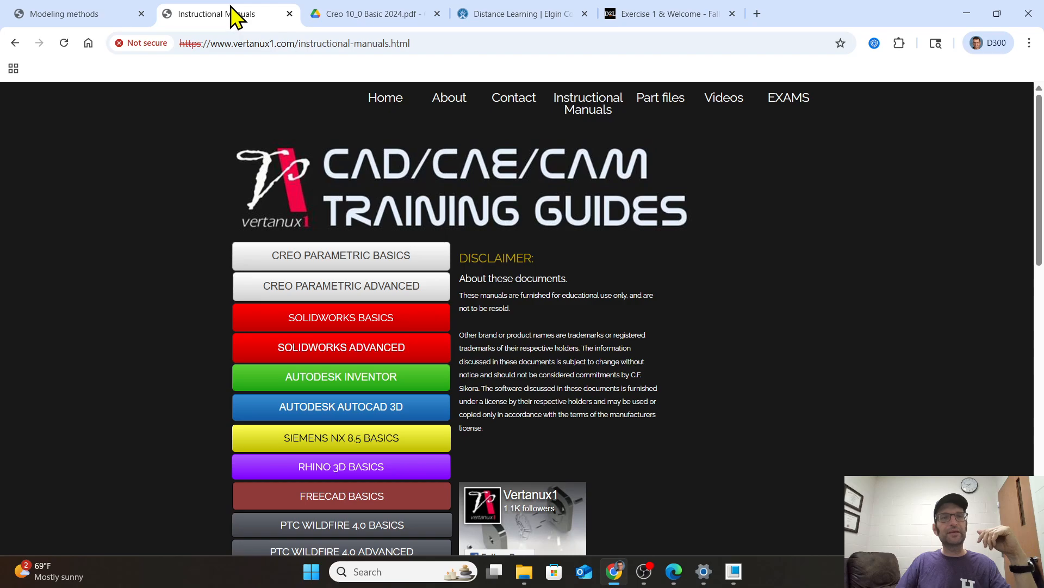
Look through the opening pages of the downloaded Creo 10.0 Basic 2024 manual and return to its cover
{"action": "left_click", "coordinate": [62, 14]}
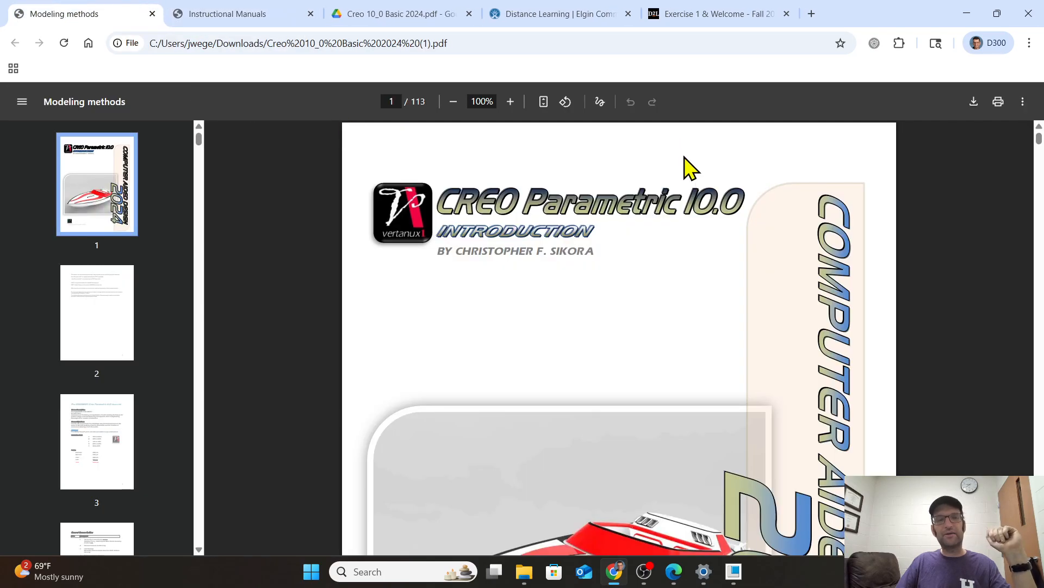
{"action": "scroll", "coordinate": [701, 201], "scroll_direction": "down", "scroll_amount": 5}
{"action": "scroll", "coordinate": [702, 201], "scroll_direction": "down", "scroll_amount": 20}
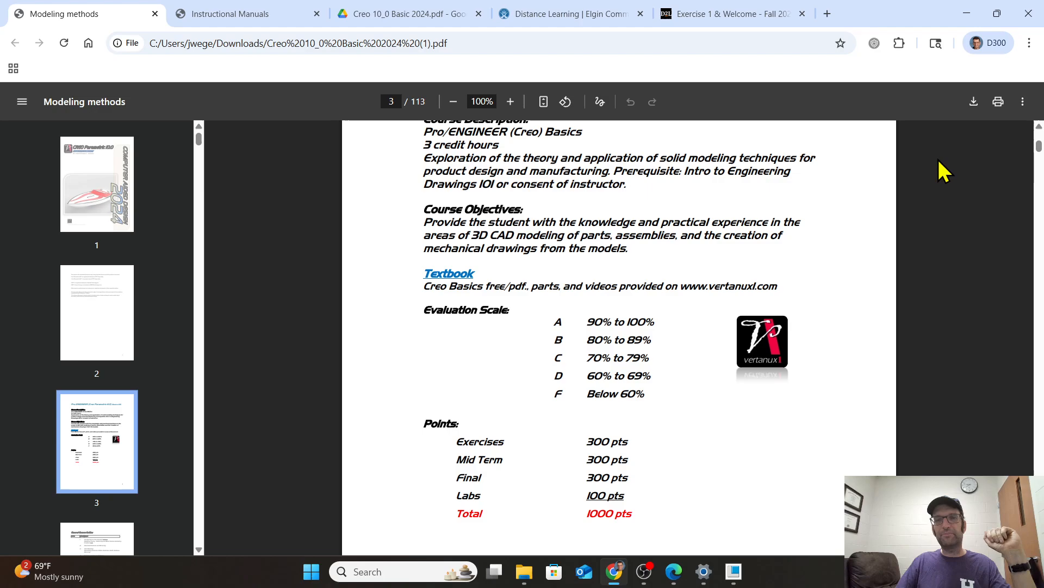
{"action": "scroll", "coordinate": [816, 198], "scroll_direction": "up", "scroll_amount": 20}
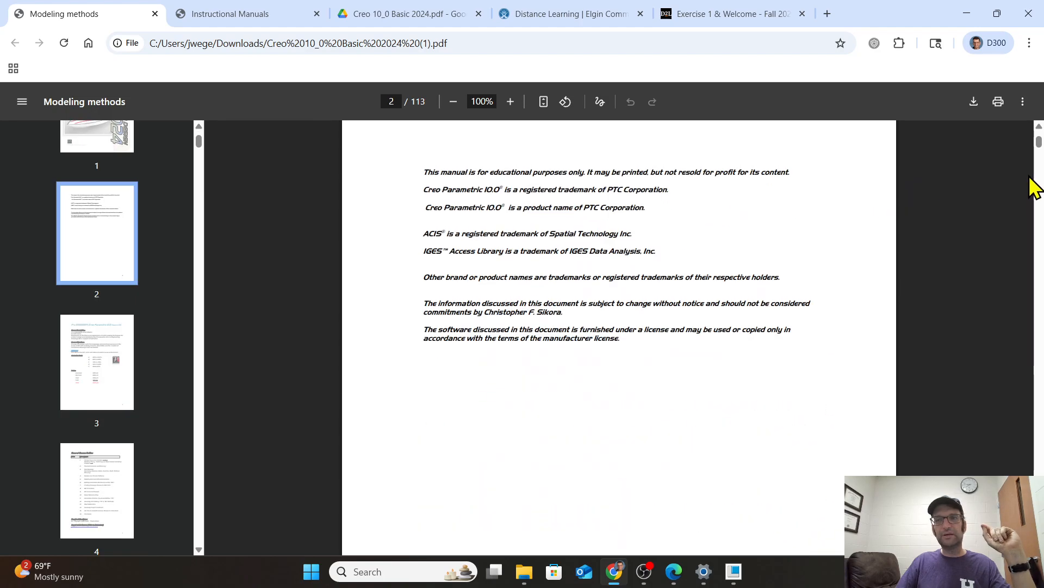
{"action": "left_click_drag", "start_coordinate": [1040, 145], "coordinate": [1040, 137]}
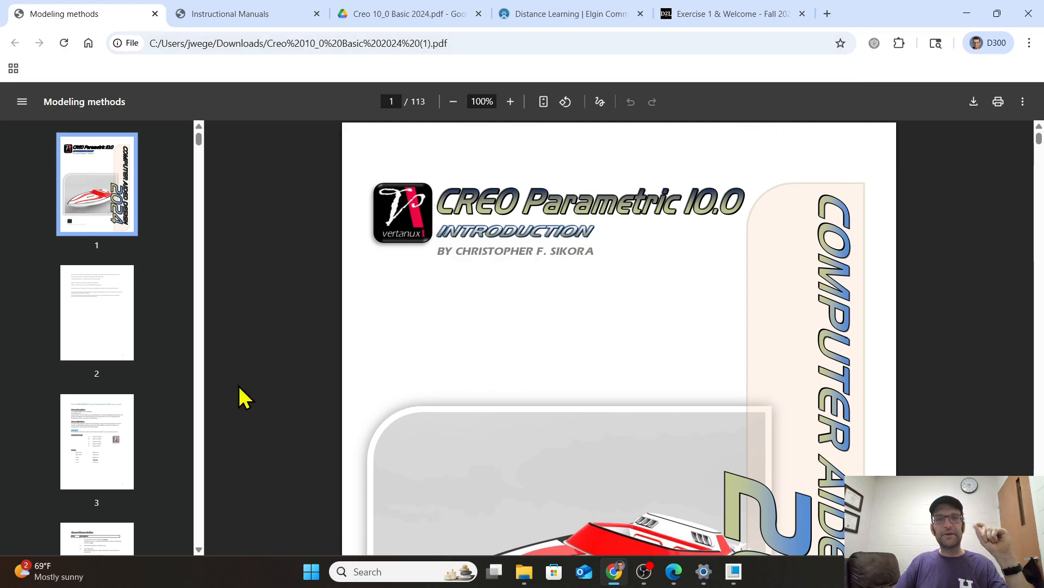
Switch to the E1 part in Creo Parametric, start a sketch on the FRONT plane and dismiss the selection tip
{"action": "mouse_move", "coordinate": [735, 573]}
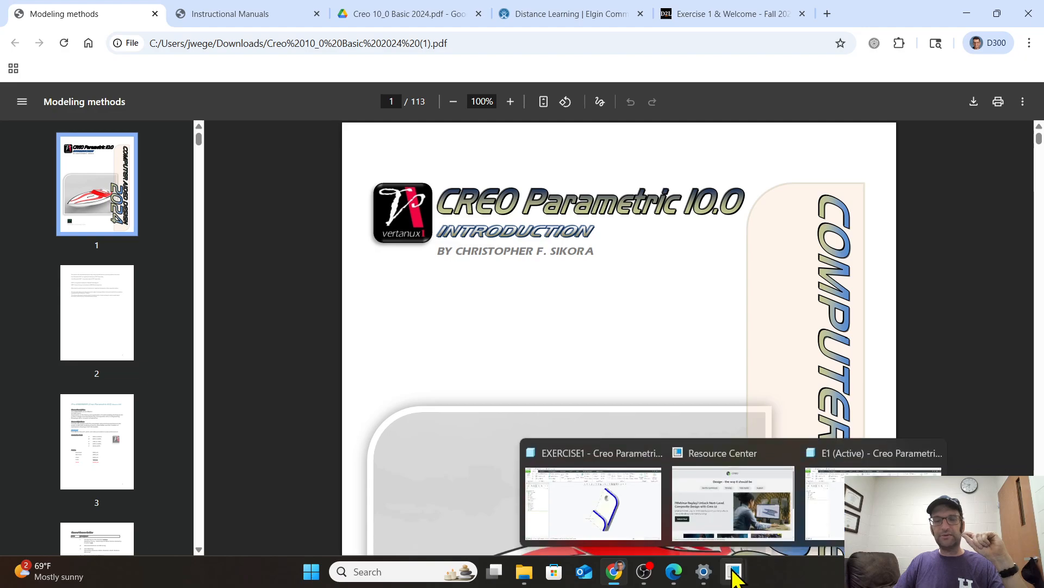
{"action": "left_click", "coordinate": [839, 503]}
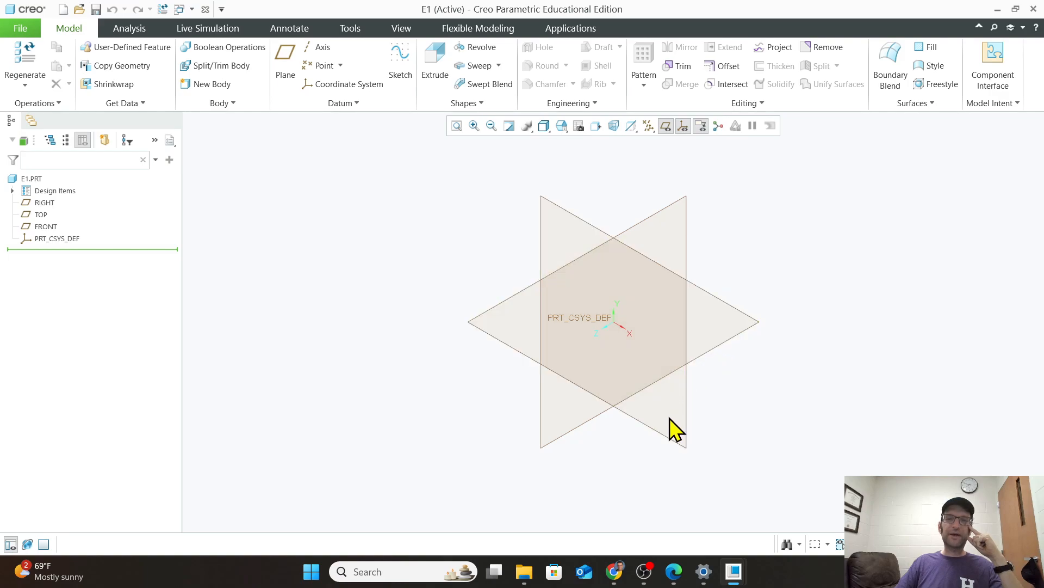
{"action": "left_click", "coordinate": [566, 214]}
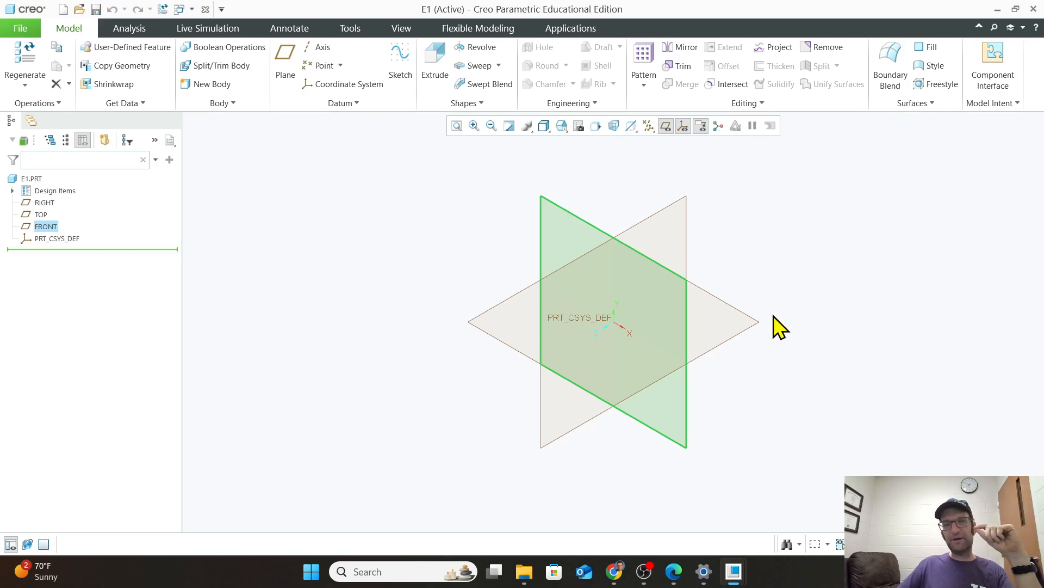
{"action": "left_click", "coordinate": [403, 61]}
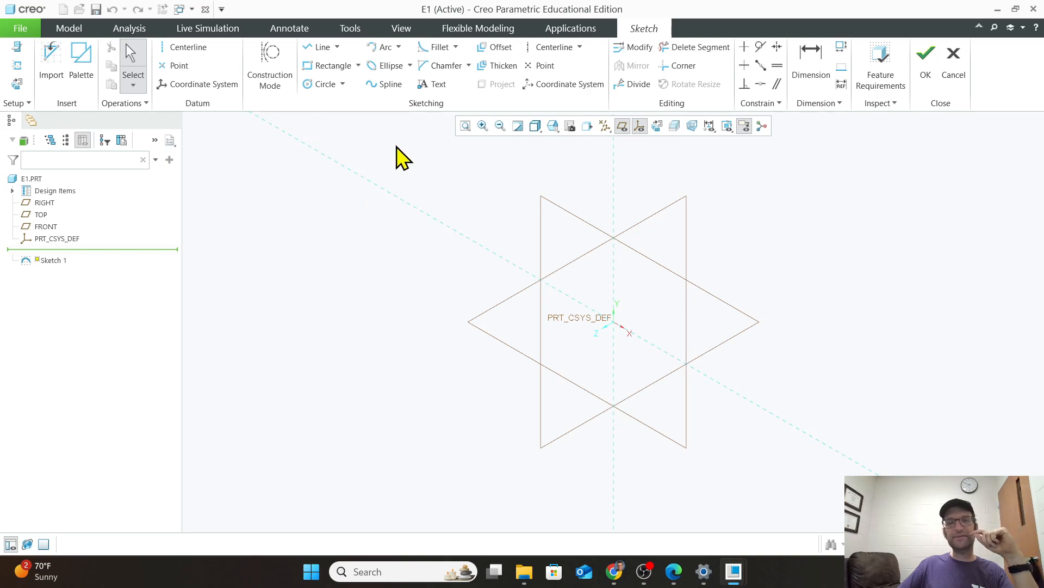
{"action": "left_click", "coordinate": [562, 209]}
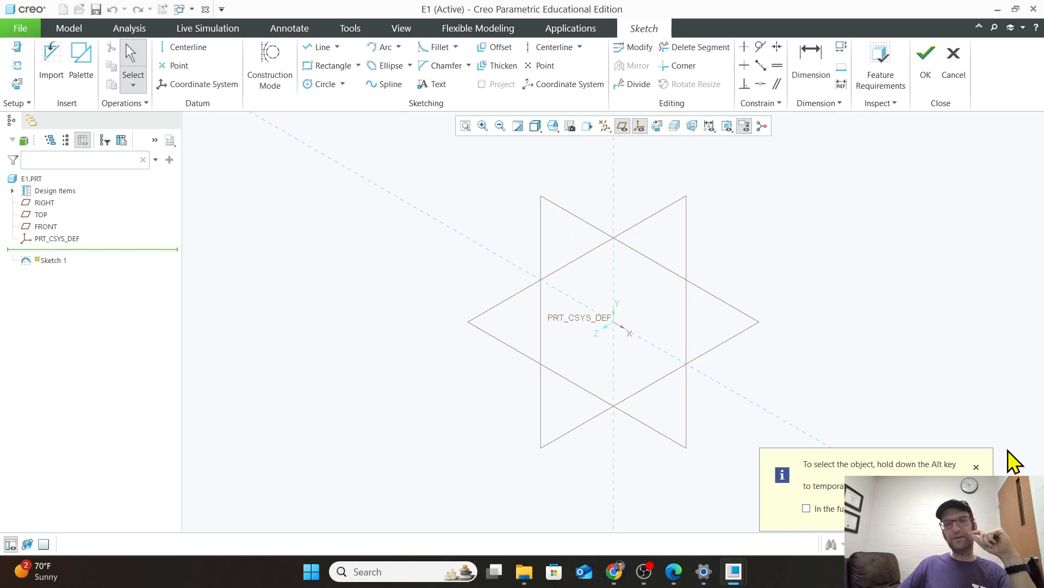
{"action": "left_click", "coordinate": [975, 468]}
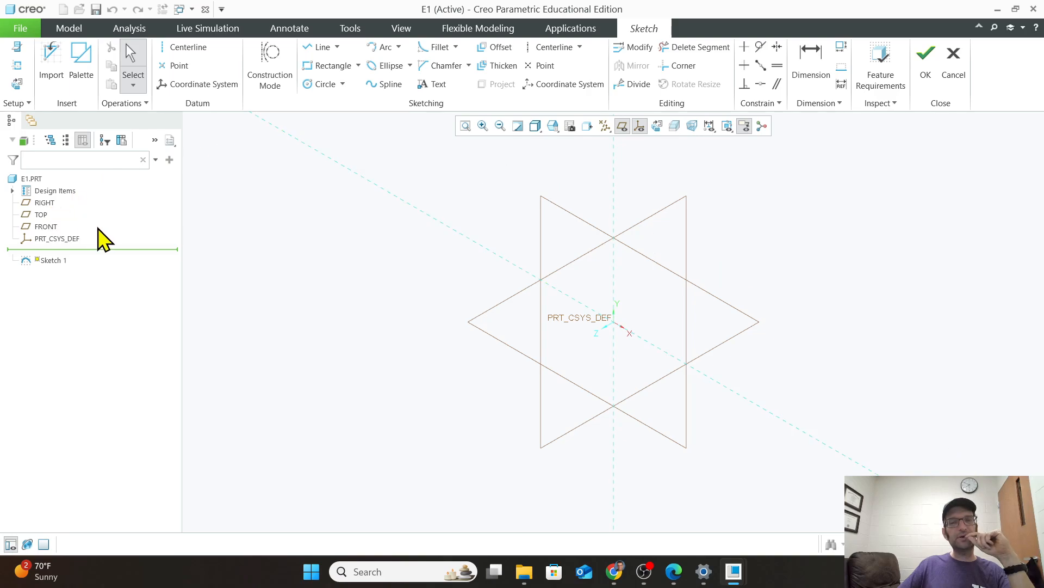
Toggle the coordinate system display off and back on, and hide the datum planes in the sketch view
{"action": "scroll", "coordinate": [616, 342], "scroll_direction": "down", "scroll_amount": 2}
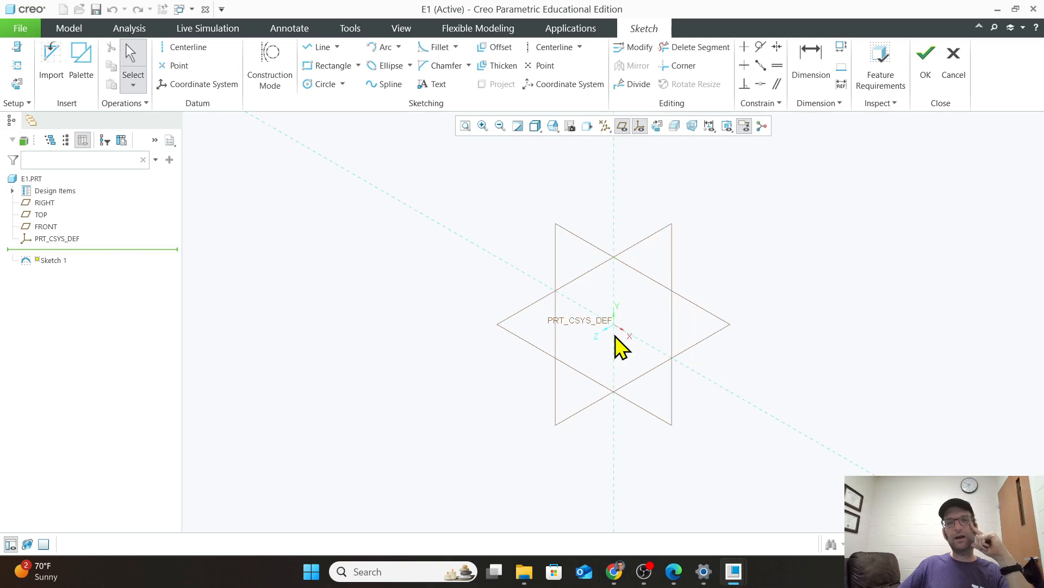
{"action": "scroll", "coordinate": [602, 296], "scroll_direction": "up", "scroll_amount": 1}
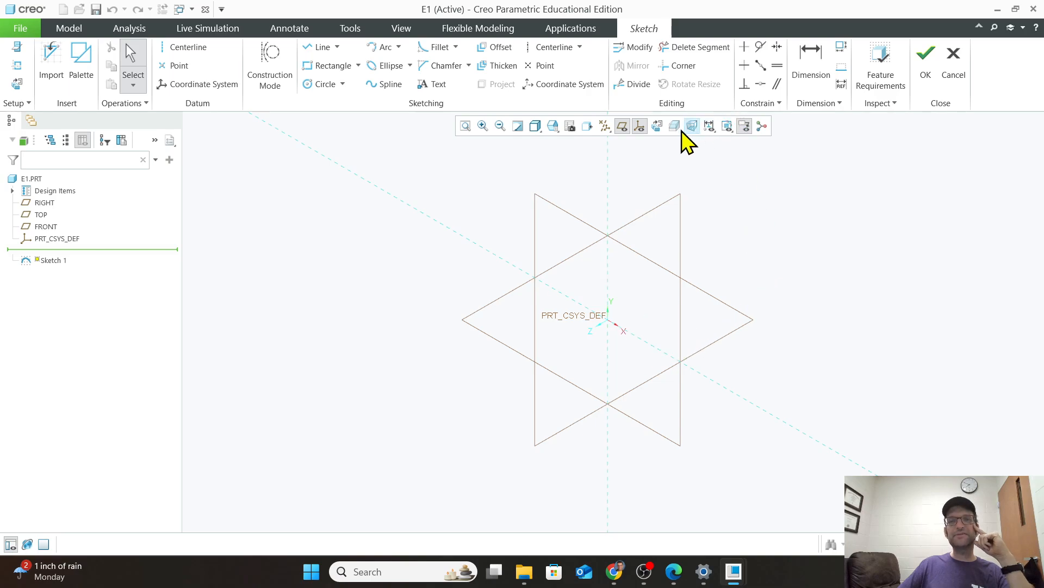
{"action": "left_click", "coordinate": [640, 126]}
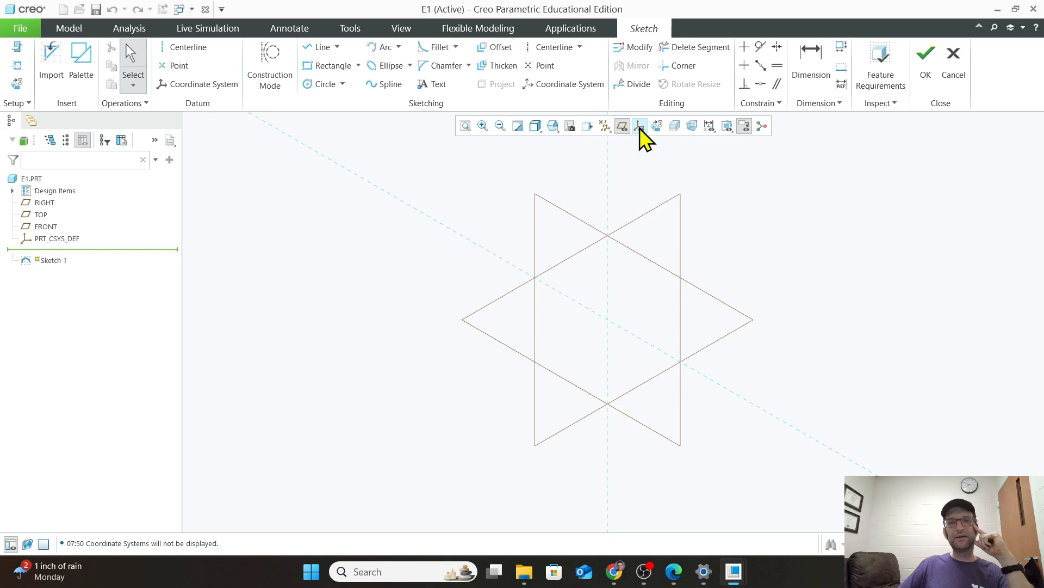
{"action": "left_click", "coordinate": [640, 127]}
{"action": "left_click", "coordinate": [622, 127]}
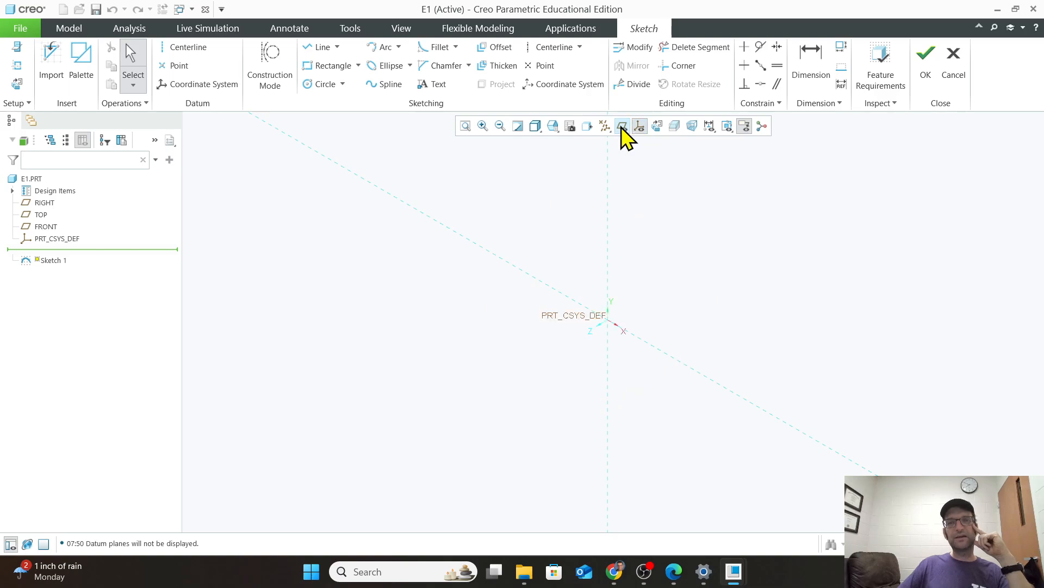
{"action": "left_click", "coordinate": [622, 127]}
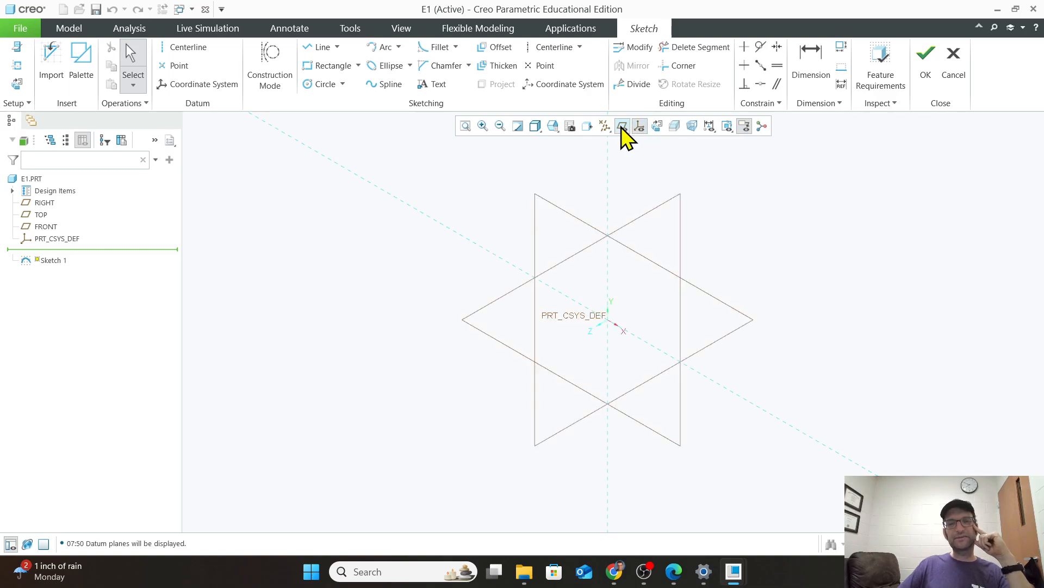
{"action": "left_click", "coordinate": [623, 127]}
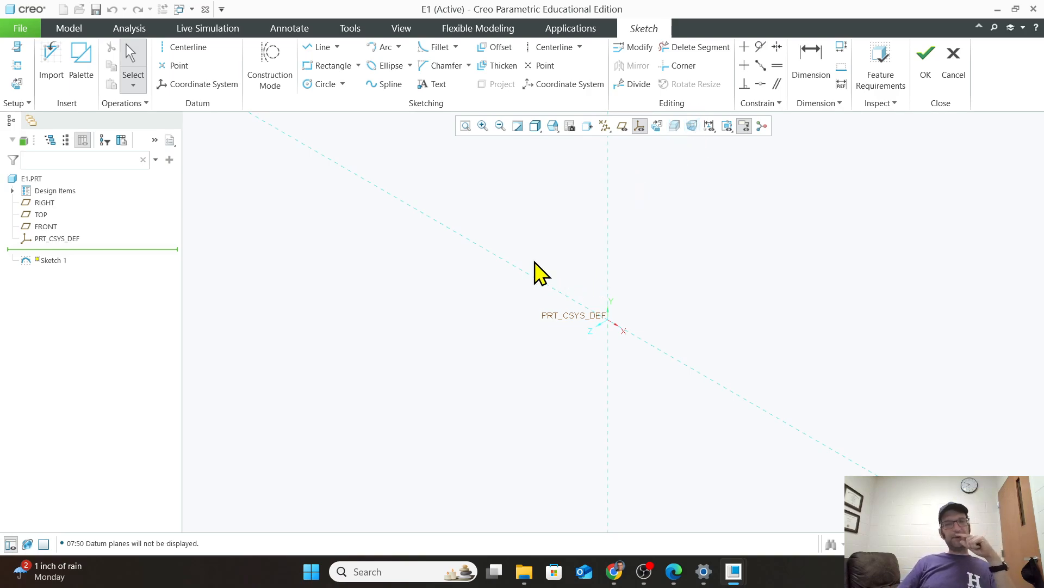
{"action": "scroll", "coordinate": [530, 267], "scroll_direction": "down", "scroll_amount": 2}
{"action": "scroll", "coordinate": [575, 278], "scroll_direction": "down", "scroll_amount": 2}
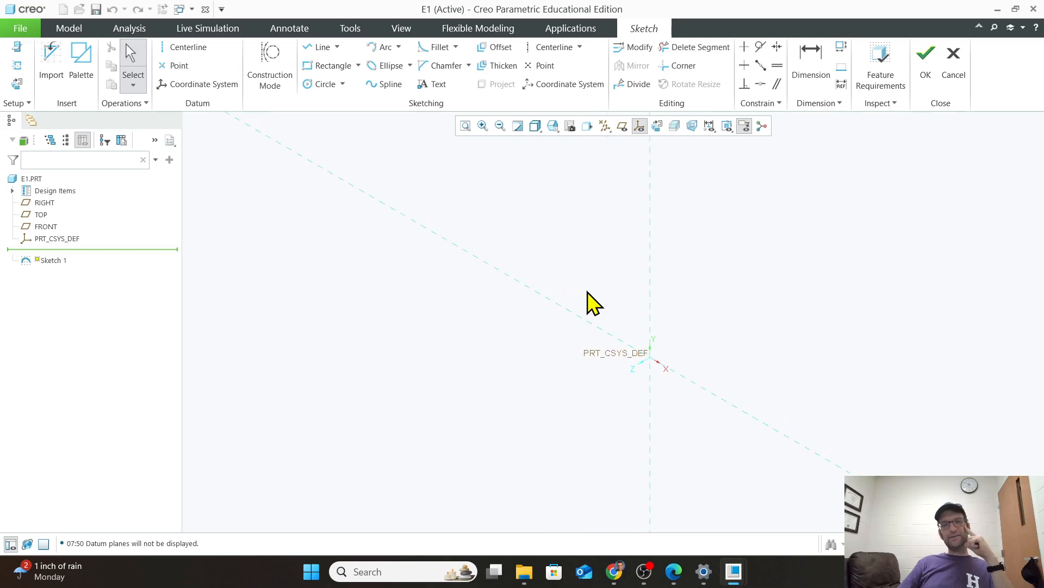
{"action": "scroll", "coordinate": [587, 291], "scroll_direction": "up", "scroll_amount": 2}
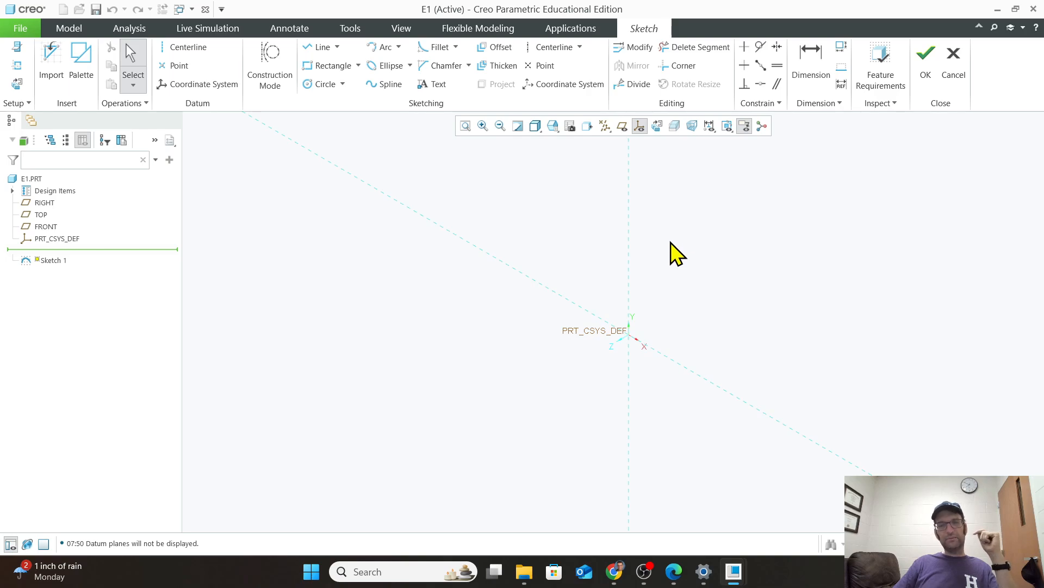
{"action": "scroll", "coordinate": [668, 242], "scroll_direction": "up", "scroll_amount": 2}
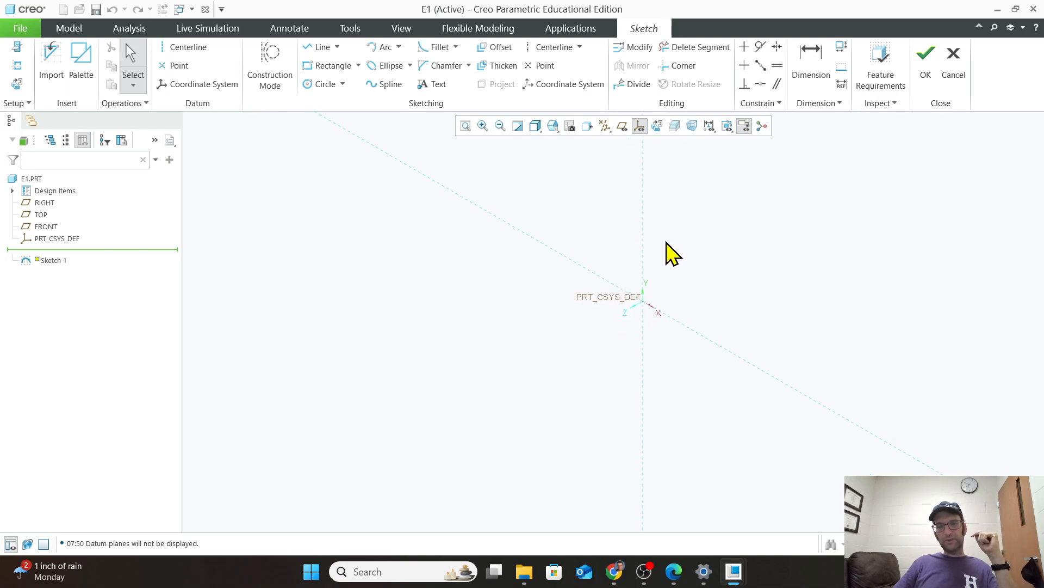
{"action": "scroll", "coordinate": [666, 242], "scroll_direction": "down", "scroll_amount": 3}
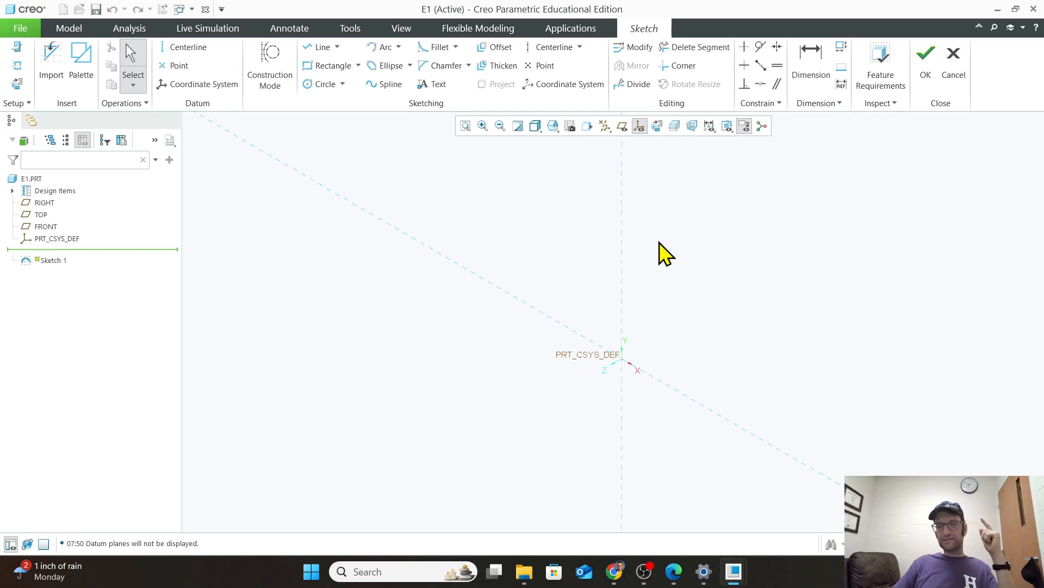
{"action": "scroll", "coordinate": [658, 242], "scroll_direction": "up", "scroll_amount": 3}
{"action": "scroll", "coordinate": [658, 244], "scroll_direction": "down", "scroll_amount": 5}
{"action": "scroll", "coordinate": [656, 245], "scroll_direction": "up", "scroll_amount": 4}
{"action": "scroll", "coordinate": [655, 245], "scroll_direction": "down", "scroll_amount": 3}
{"action": "scroll", "coordinate": [657, 402], "scroll_direction": "up", "scroll_amount": 4}
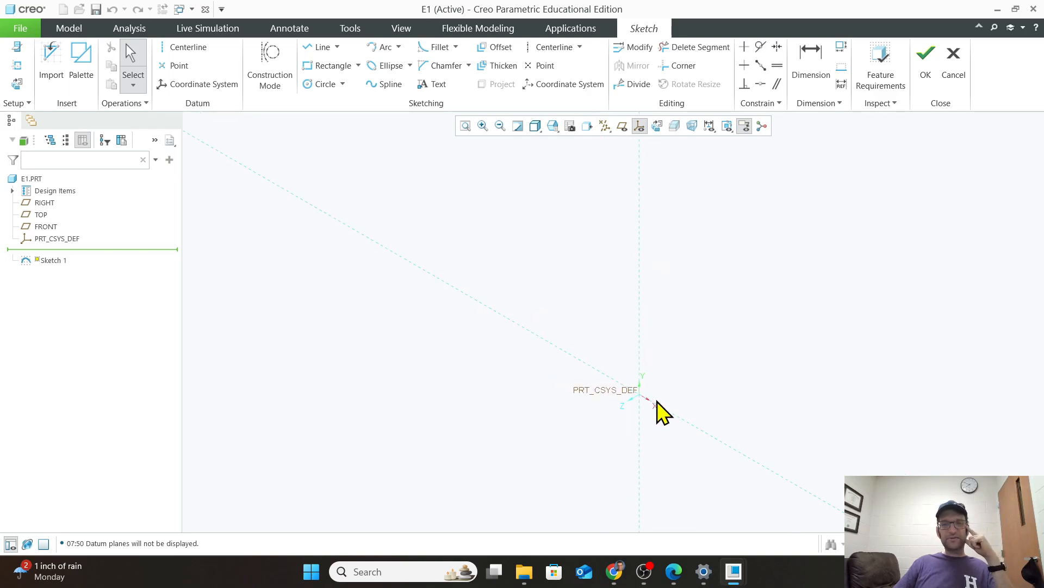
{"action": "scroll", "coordinate": [650, 401], "scroll_direction": "down", "scroll_amount": 5}
{"action": "scroll", "coordinate": [519, 398], "scroll_direction": "up", "scroll_amount": 5}
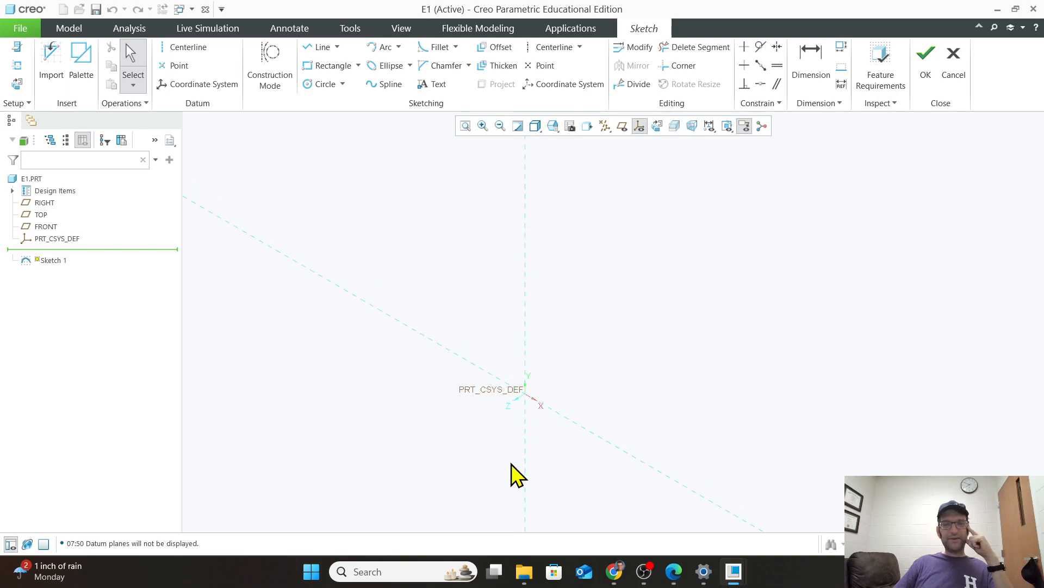
{"action": "scroll", "coordinate": [490, 477], "scroll_direction": "down", "scroll_amount": 3}
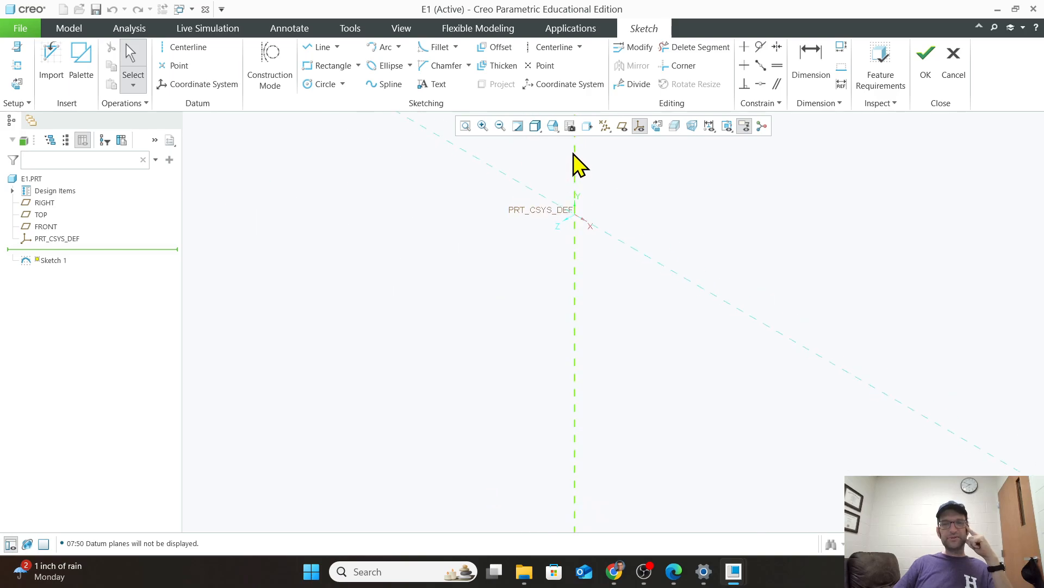
{"action": "scroll", "coordinate": [584, 211], "scroll_direction": "up", "scroll_amount": 2}
{"action": "scroll", "coordinate": [573, 293], "scroll_direction": "up", "scroll_amount": 5}
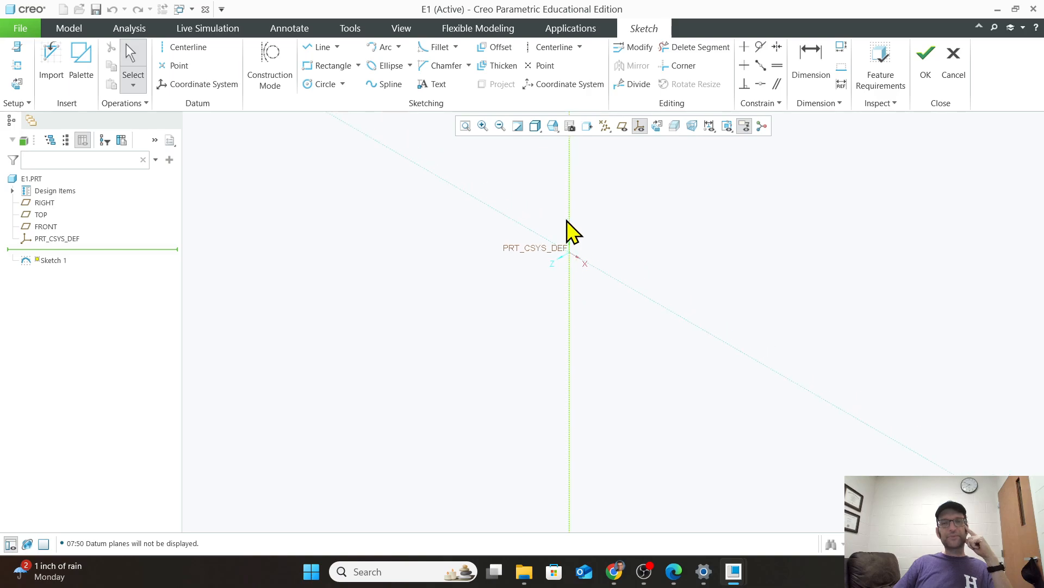
{"action": "scroll", "coordinate": [565, 225], "scroll_direction": "down", "scroll_amount": 4}
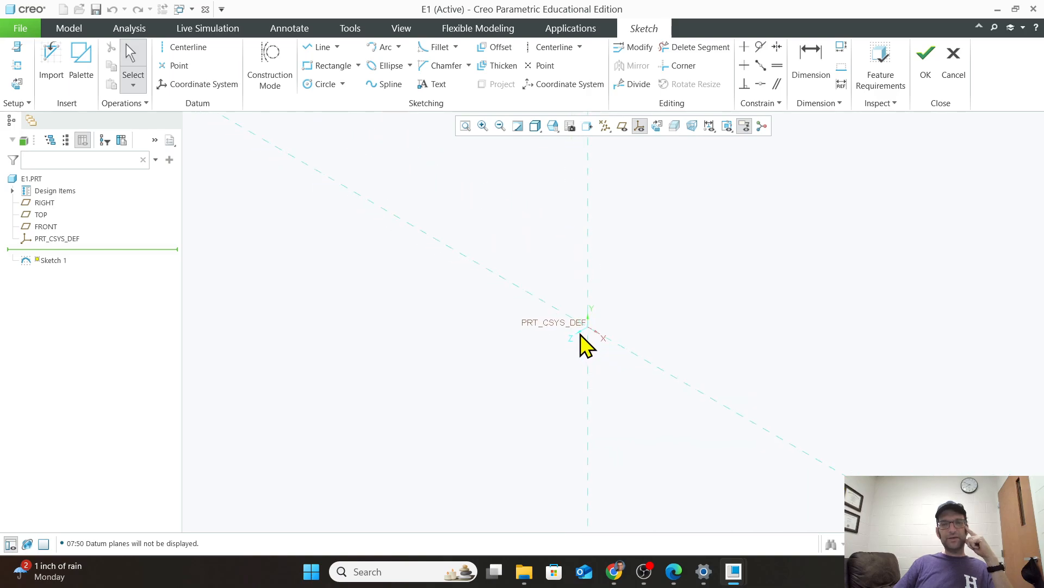
{"action": "scroll", "coordinate": [580, 334], "scroll_direction": "down", "scroll_amount": 2}
{"action": "scroll", "coordinate": [582, 331], "scroll_direction": "up", "scroll_amount": 5}
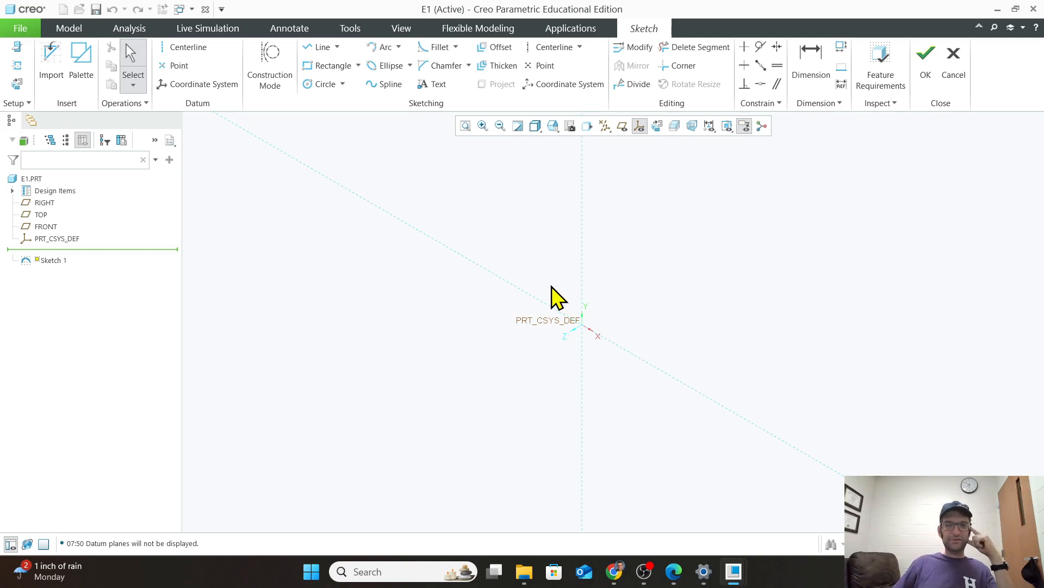
{"action": "scroll", "coordinate": [541, 293], "scroll_direction": "up", "scroll_amount": 5}
{"action": "scroll", "coordinate": [537, 291], "scroll_direction": "down", "scroll_amount": 1}
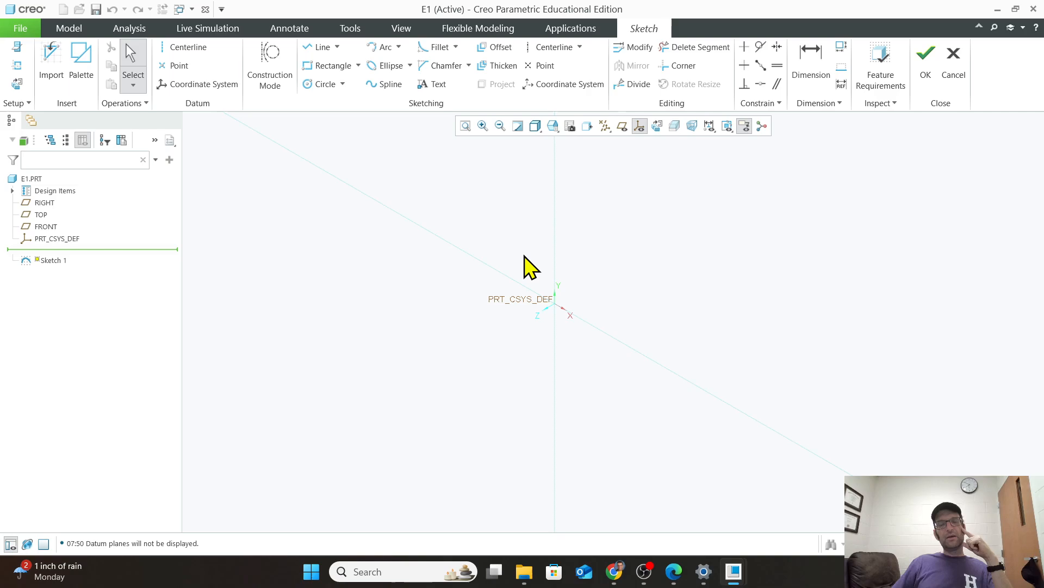
{"action": "scroll", "coordinate": [523, 255], "scroll_direction": "down", "scroll_amount": 4}
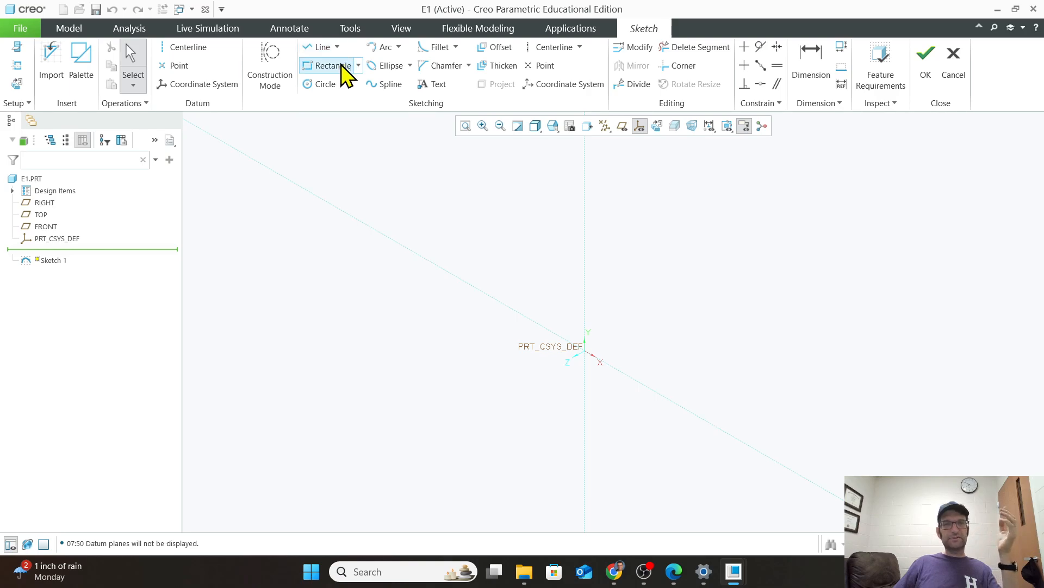
{"action": "left_click", "coordinate": [344, 84]}
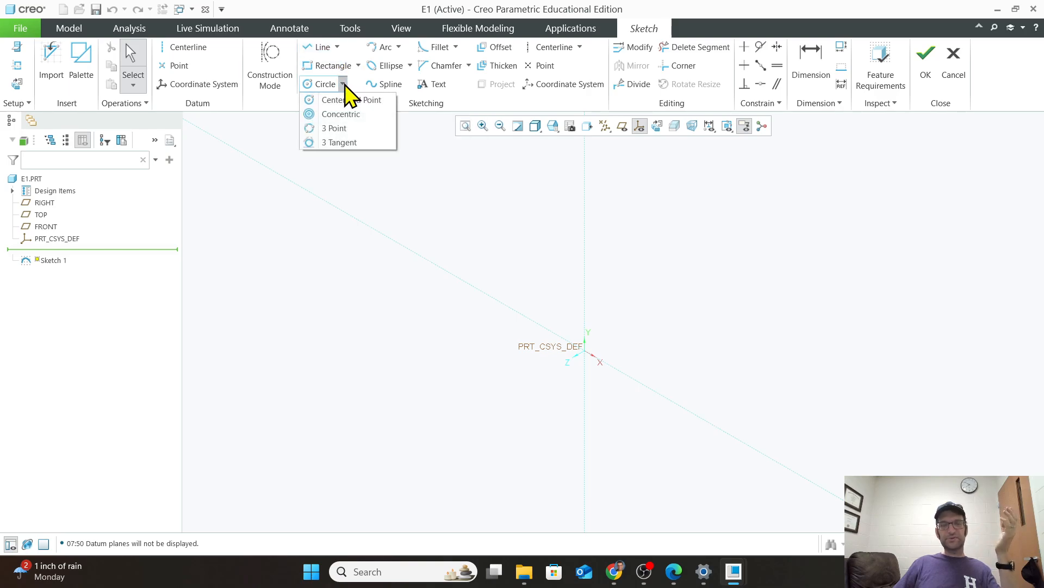
{"action": "left_click", "coordinate": [410, 65]}
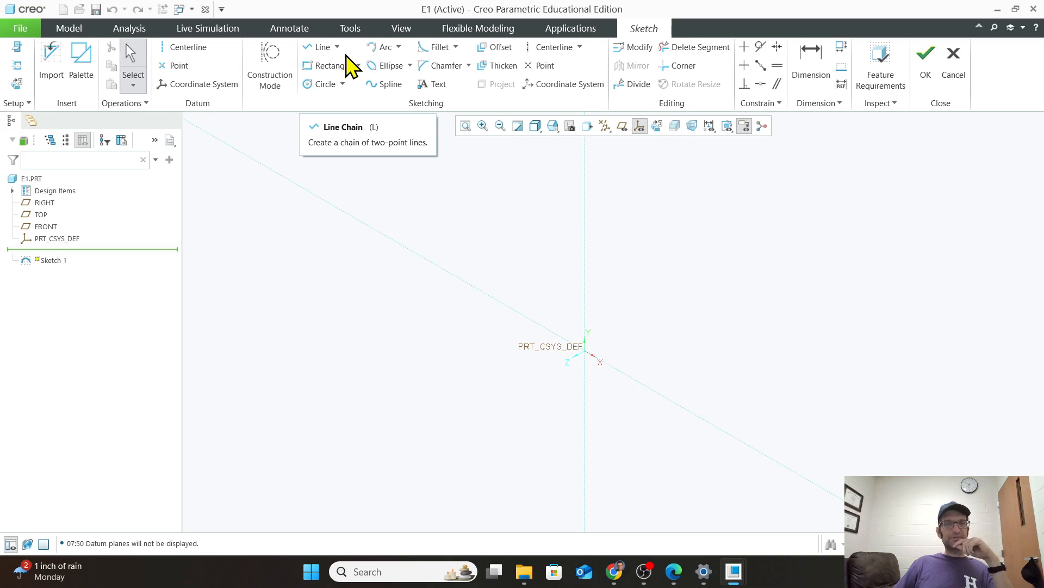
Orient the view to FRONT and sketch a corner rectangle from the origin, about 74 wide and 128 high, extending toward positive X and Y
{"action": "left_click", "coordinate": [333, 68]}
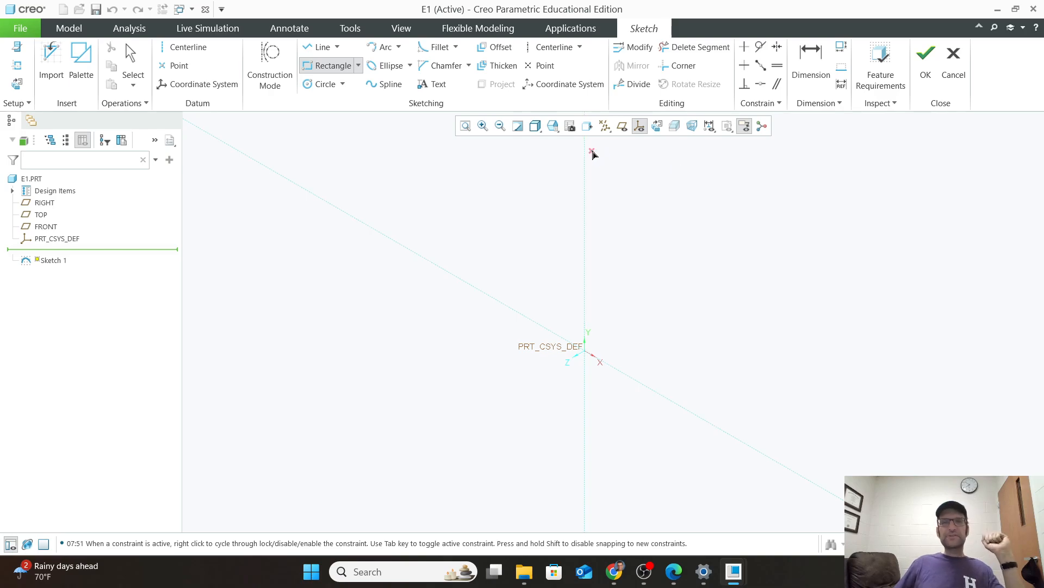
{"action": "left_click", "coordinate": [554, 127]}
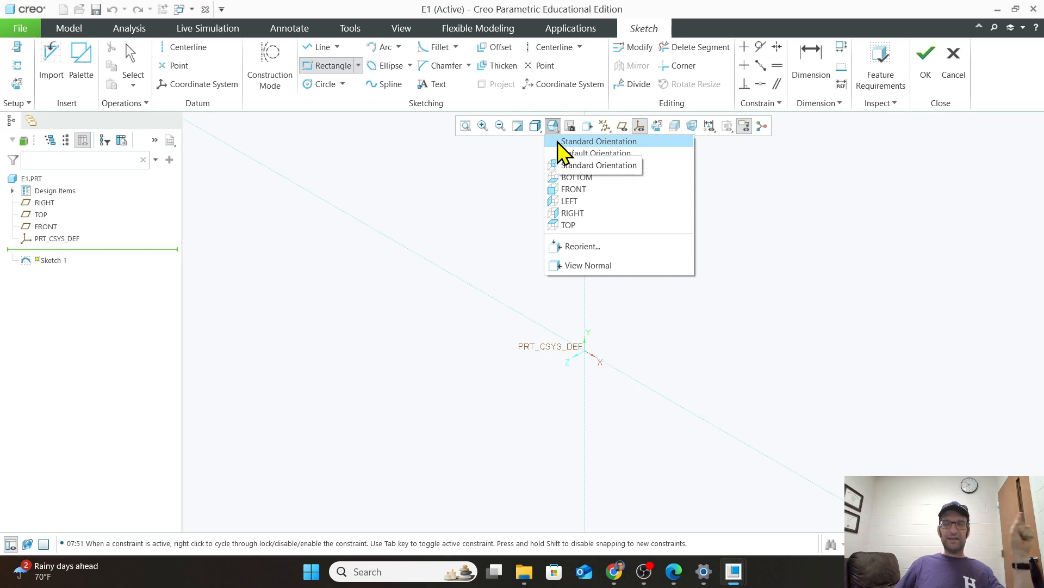
{"action": "left_click", "coordinate": [602, 188]}
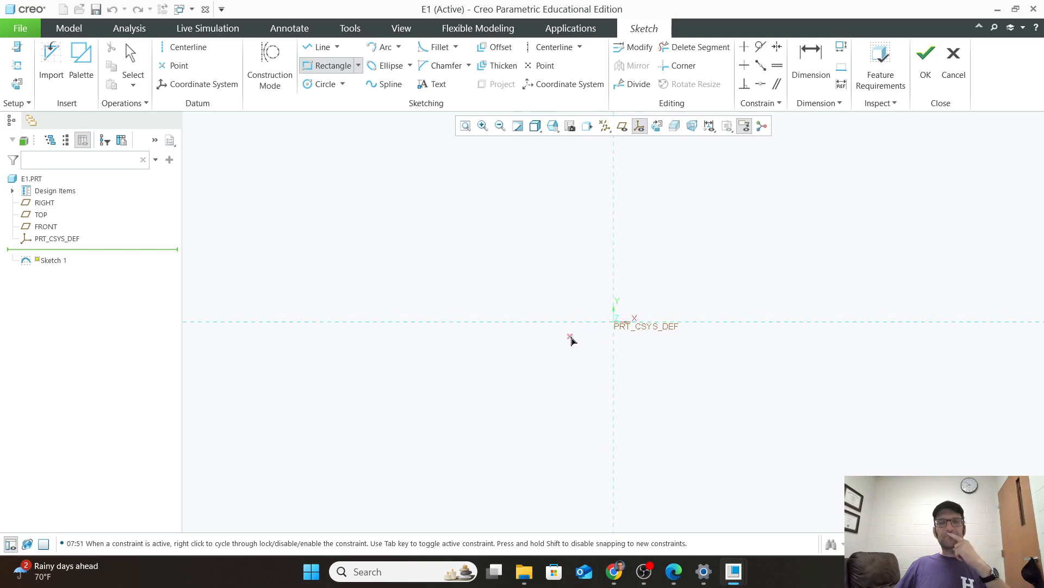
{"action": "left_click", "coordinate": [613, 322]}
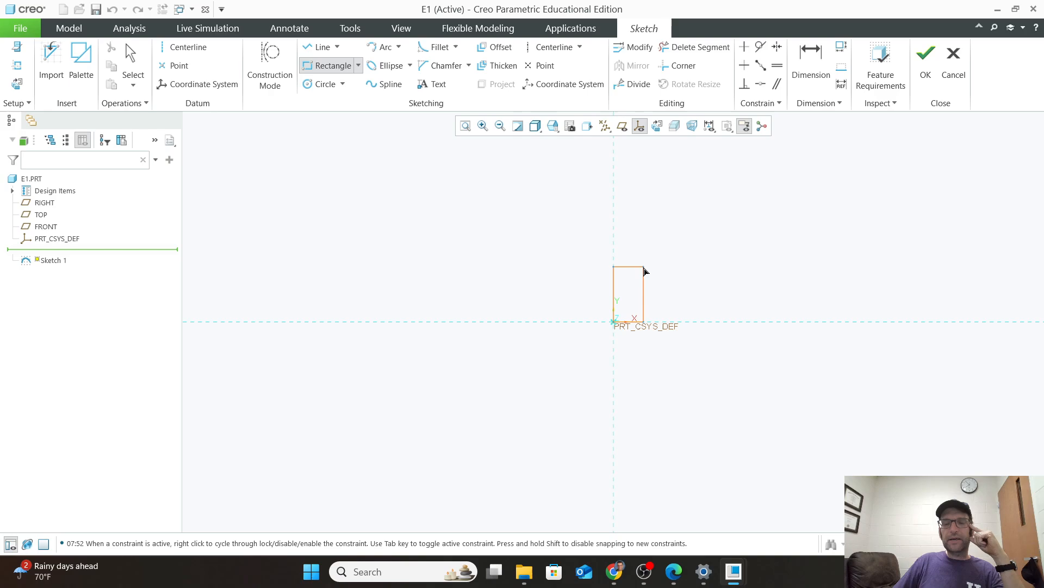
{"action": "left_click", "coordinate": [644, 269]}
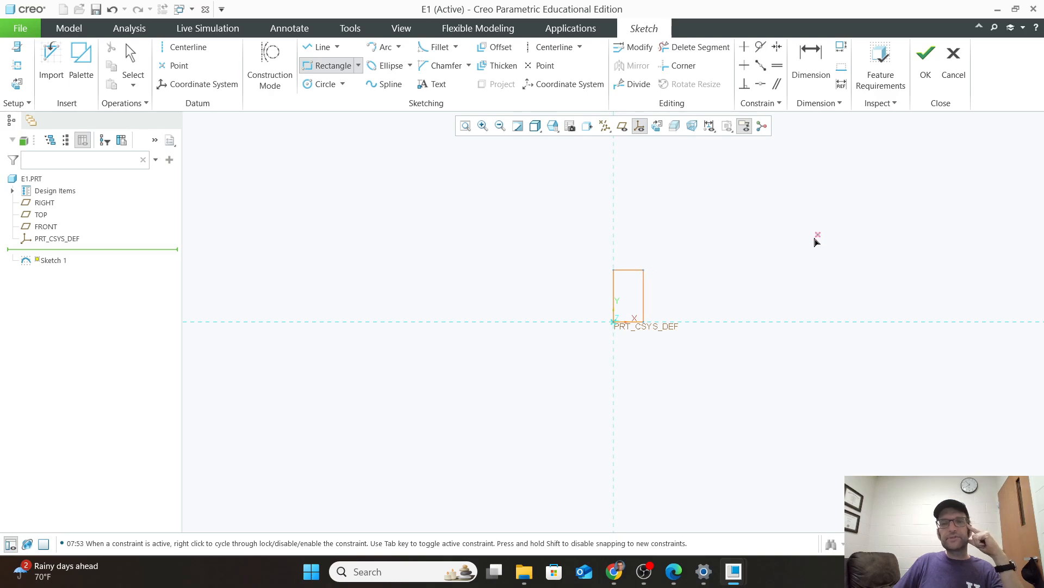
Look at the finished EXERCISE1 model for reference and return to the E1 sketch
{"action": "mouse_move", "coordinate": [745, 582]}
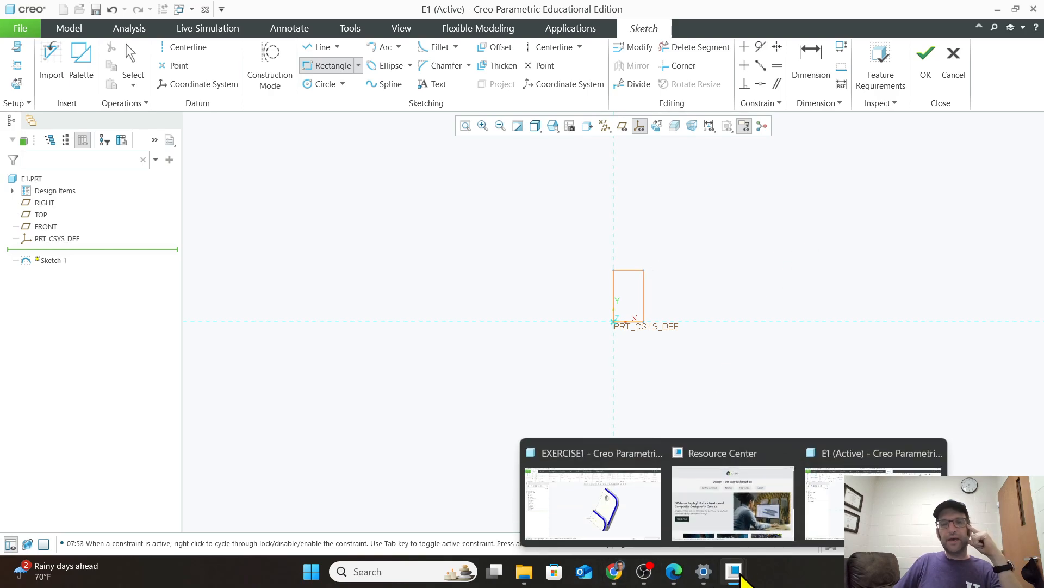
{"action": "left_click", "coordinate": [632, 523]}
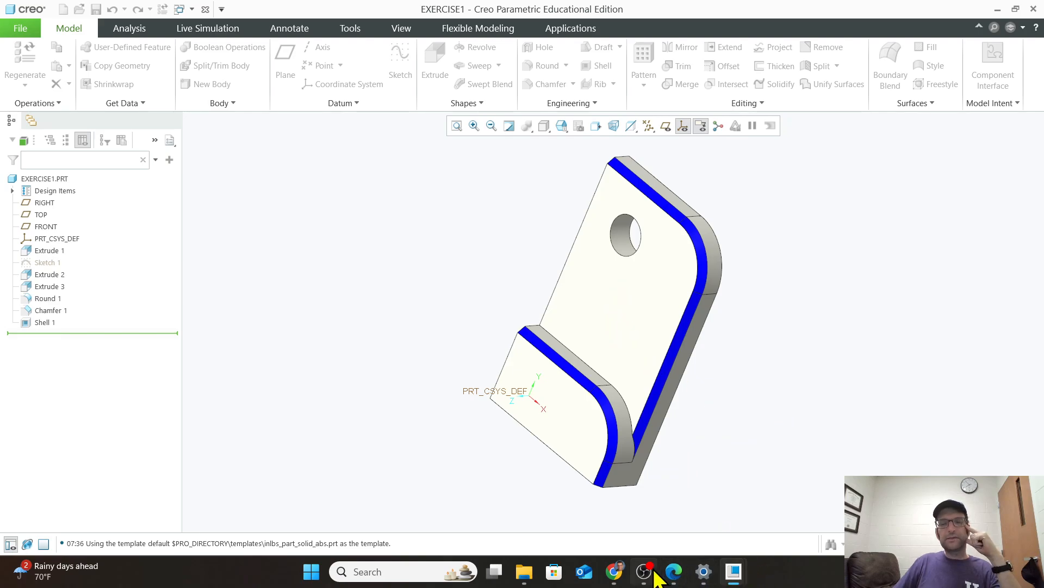
{"action": "mouse_move", "coordinate": [733, 572]}
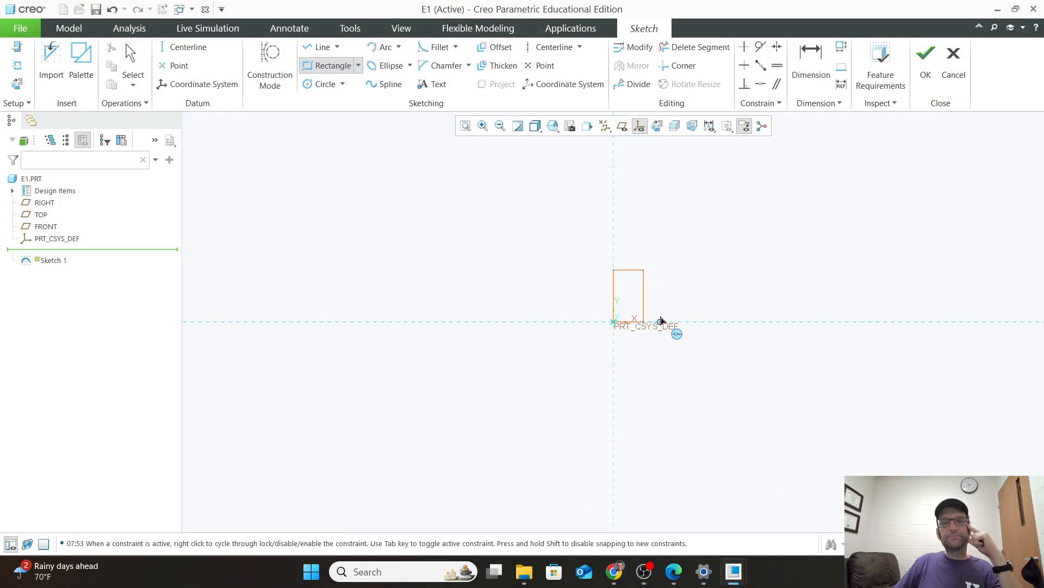
End the Rectangle command so the sketched rectangle is kept, and clear the selection
{"action": "scroll", "coordinate": [636, 304], "scroll_direction": "up", "scroll_amount": 4}
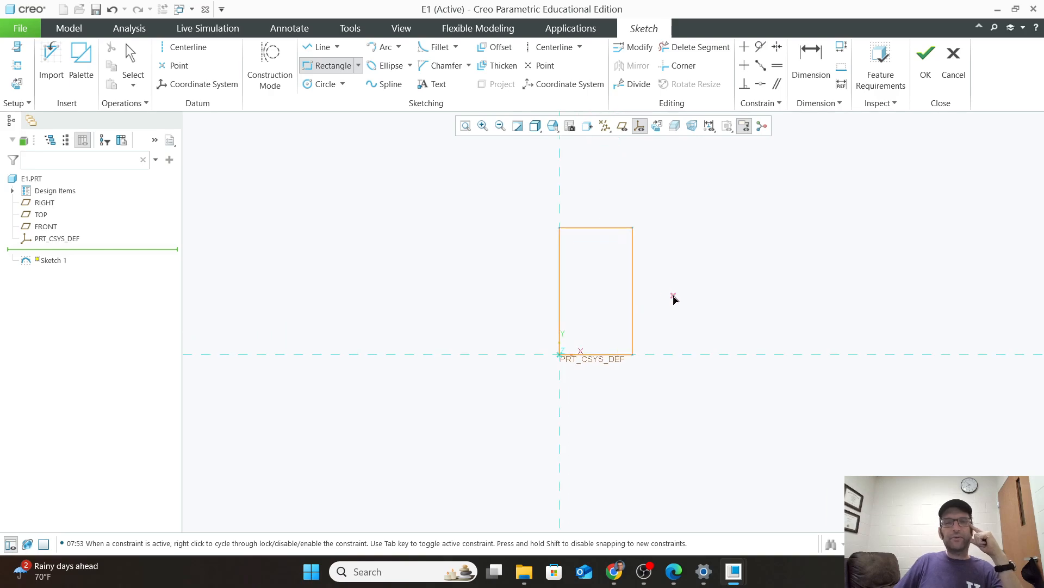
{"action": "scroll", "coordinate": [673, 299], "scroll_direction": "up", "scroll_amount": 1}
{"action": "scroll", "coordinate": [673, 297], "scroll_direction": "down", "scroll_amount": 1}
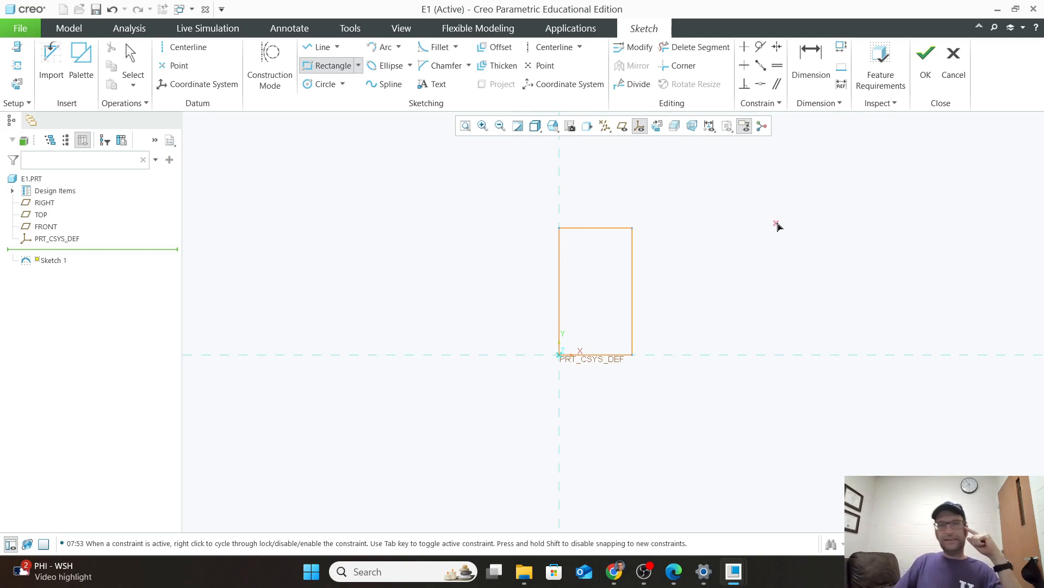
{"action": "left_click", "coordinate": [597, 228]}
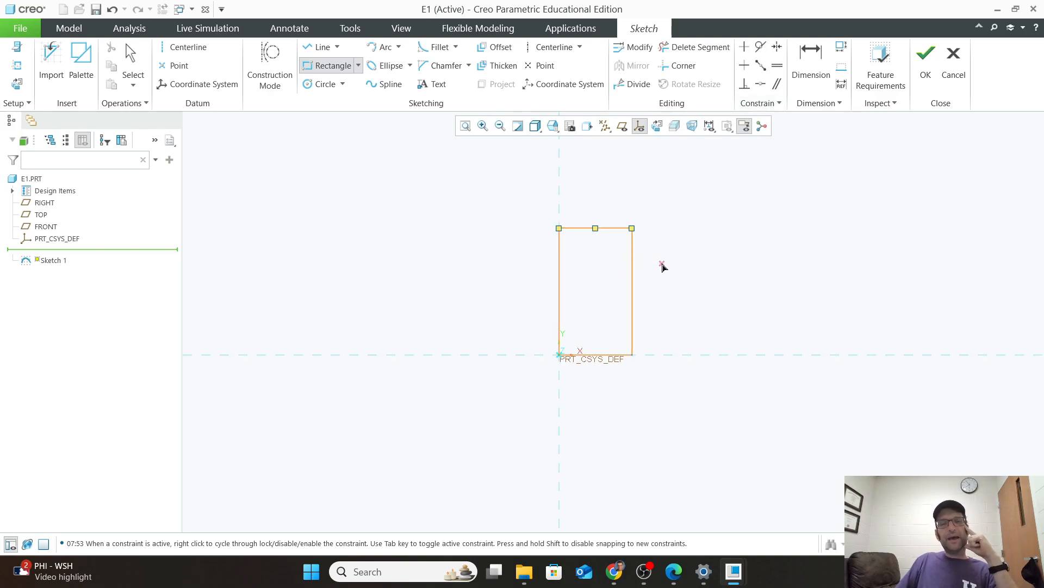
{"action": "scroll", "coordinate": [658, 270], "scroll_direction": "down", "scroll_amount": 3}
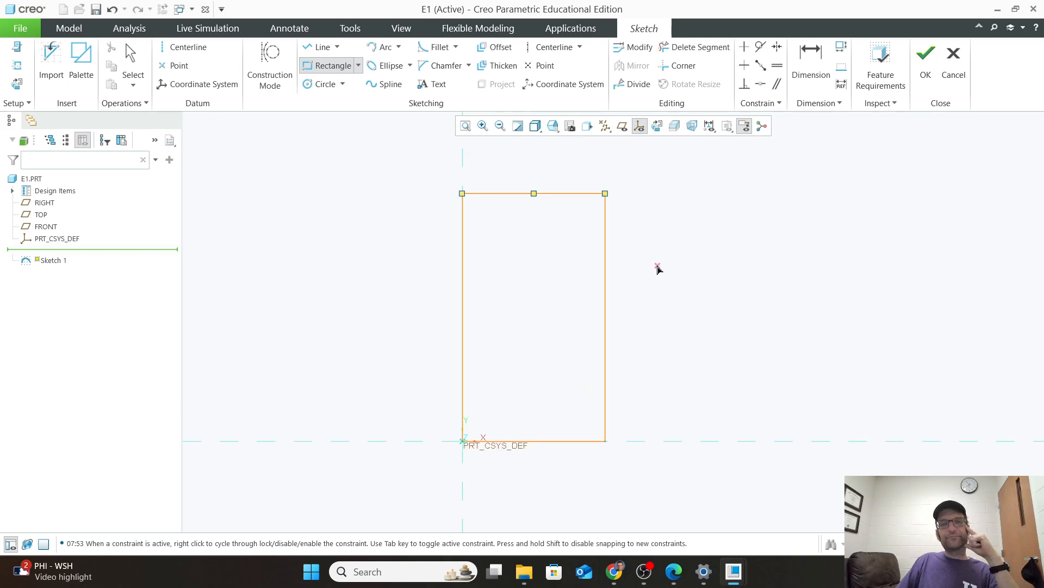
{"action": "scroll", "coordinate": [607, 306], "scroll_direction": "up", "scroll_amount": 1}
{"action": "scroll", "coordinate": [609, 305], "scroll_direction": "down", "scroll_amount": 1}
{"action": "middle_click", "coordinate": [609, 305]}
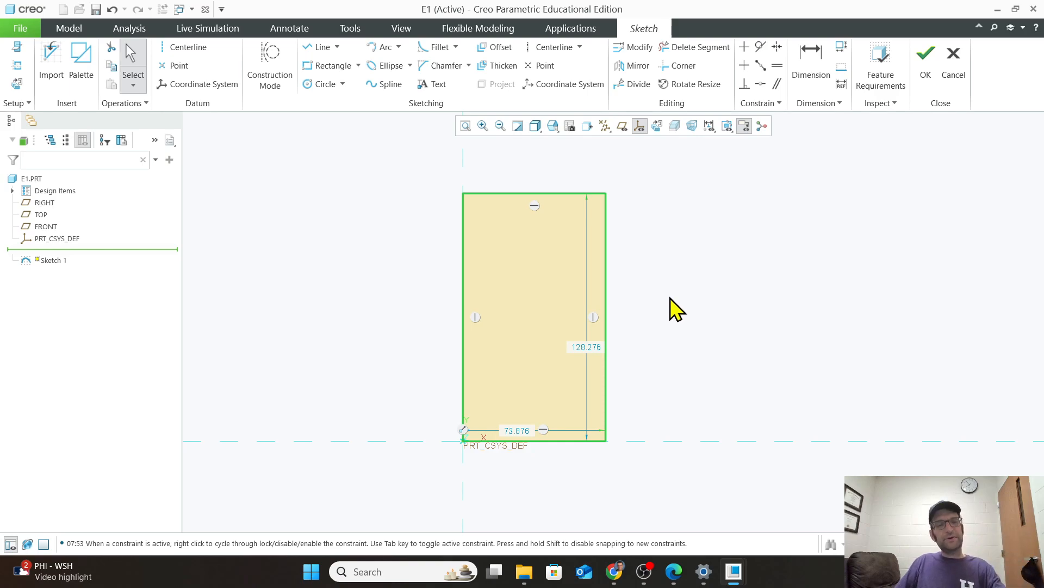
{"action": "left_click", "coordinate": [676, 315]}
Examine the rectangle's edges, its constraints and its automatic dimensions in the sketch
{"action": "scroll", "coordinate": [688, 298], "scroll_direction": "up", "scroll_amount": 1}
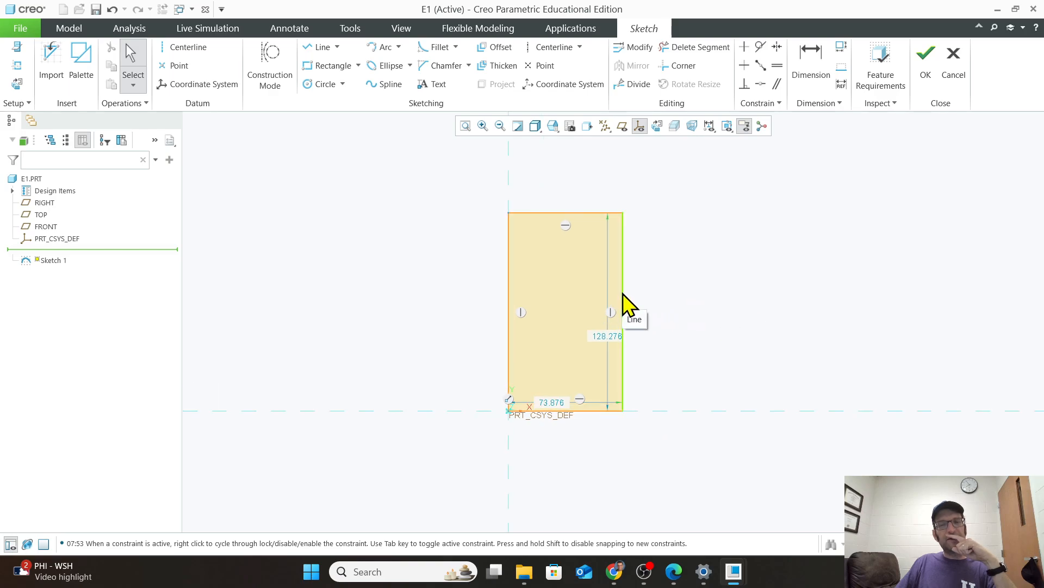
{"action": "scroll", "coordinate": [624, 302], "scroll_direction": "down", "scroll_amount": 1}
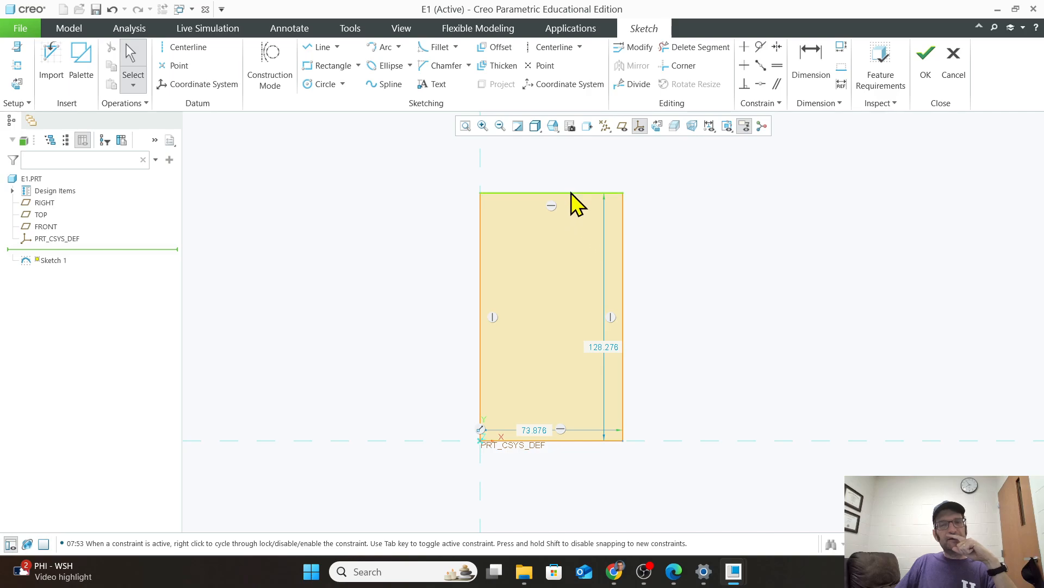
{"action": "left_click", "coordinate": [481, 250]}
{"action": "left_click", "coordinate": [640, 186]}
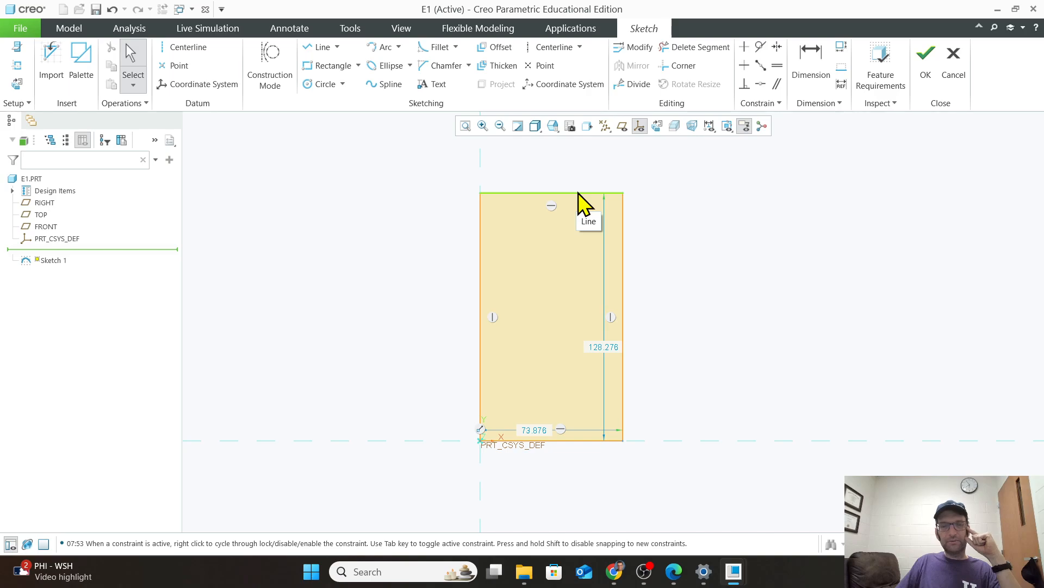
{"action": "left_click", "coordinate": [479, 234]}
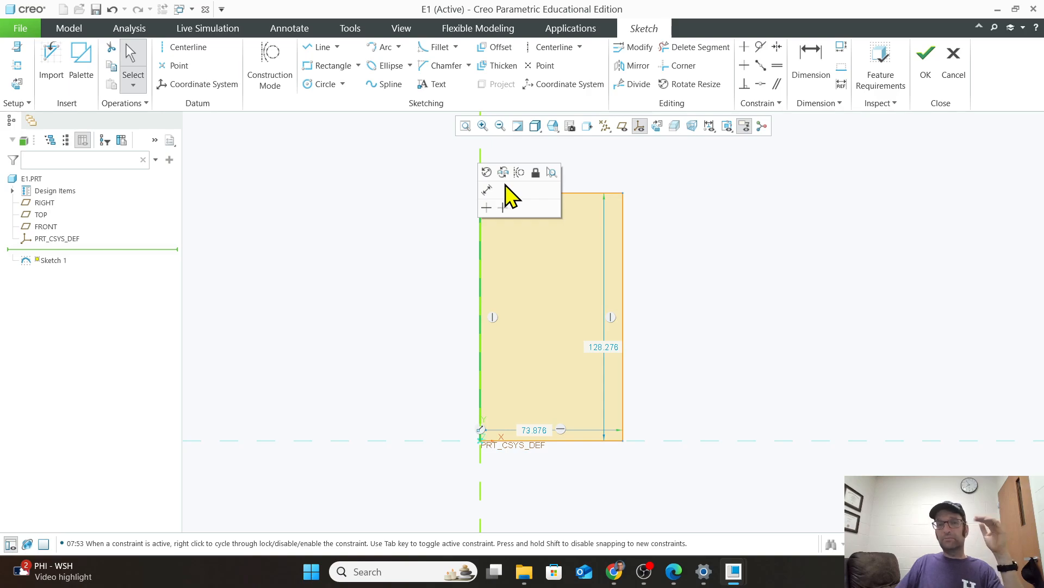
{"action": "left_click", "coordinate": [601, 179]}
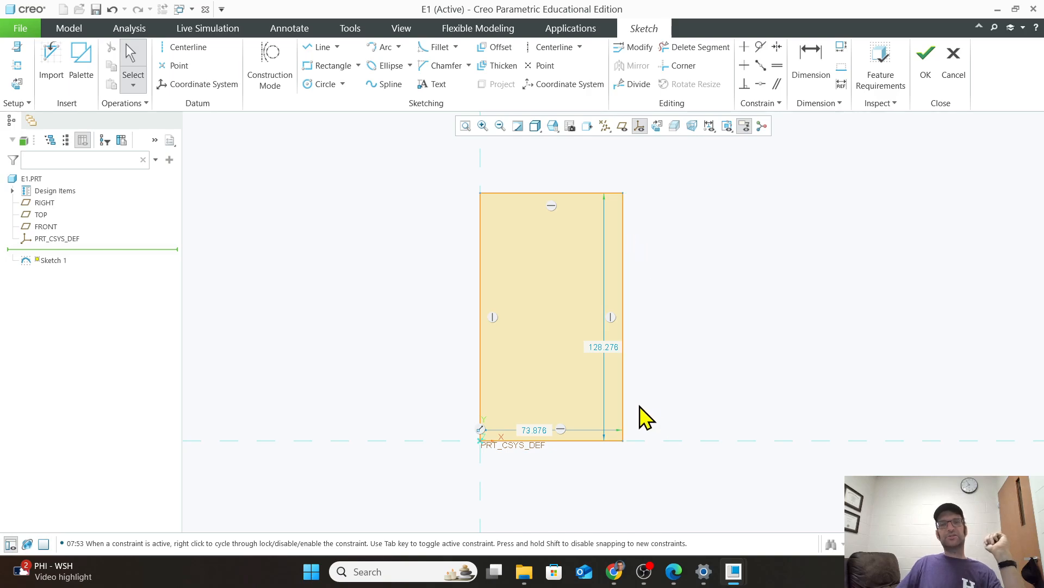
{"action": "scroll", "coordinate": [623, 408], "scroll_direction": "up", "scroll_amount": 1}
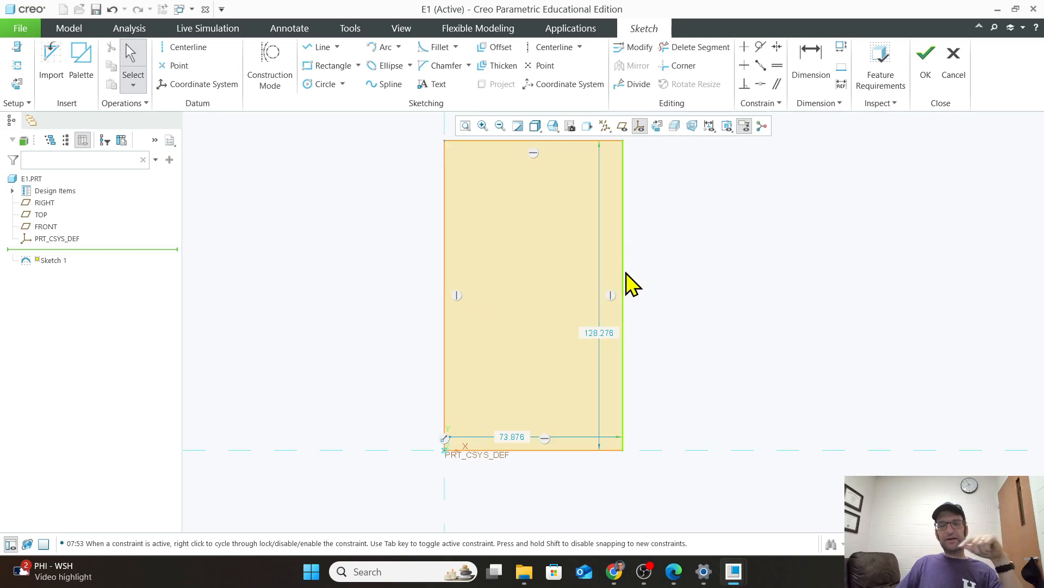
{"action": "scroll", "coordinate": [602, 348], "scroll_direction": "down", "scroll_amount": 1}
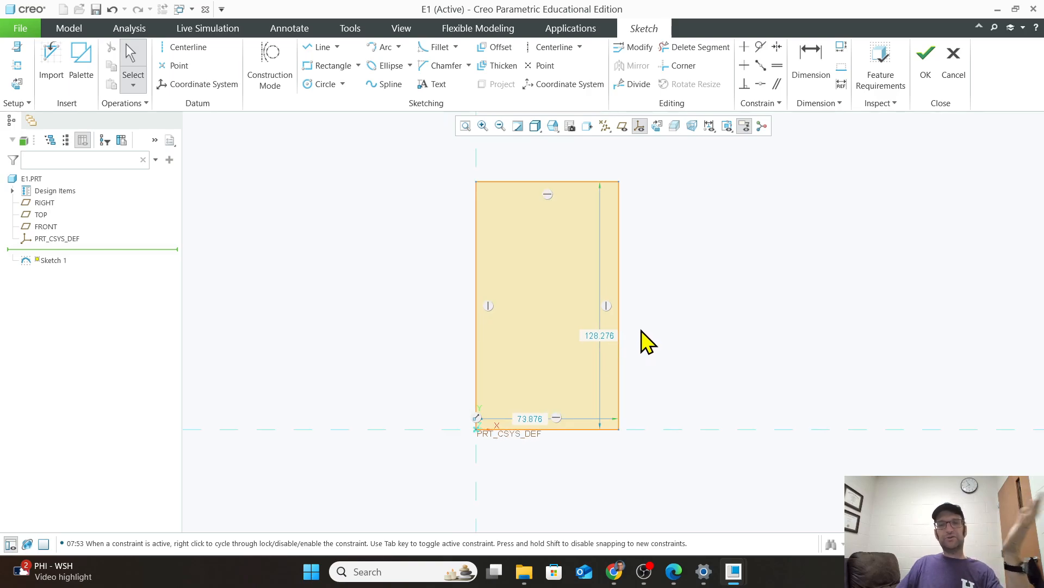
Set the rectangle's height to 5 and its width to 3
{"action": "double_click", "coordinate": [603, 337]}
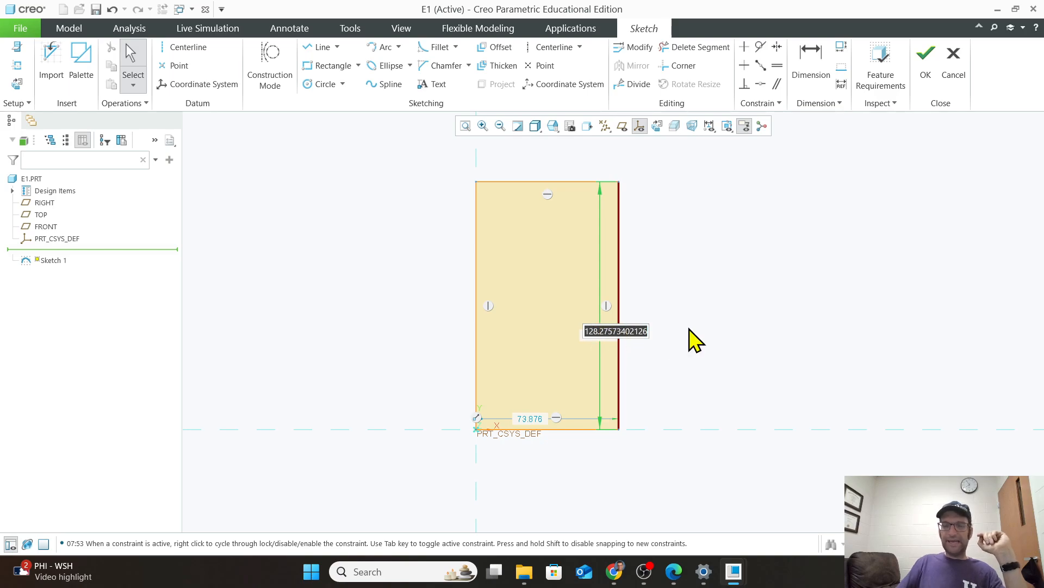
{"action": "type", "text": "5"}
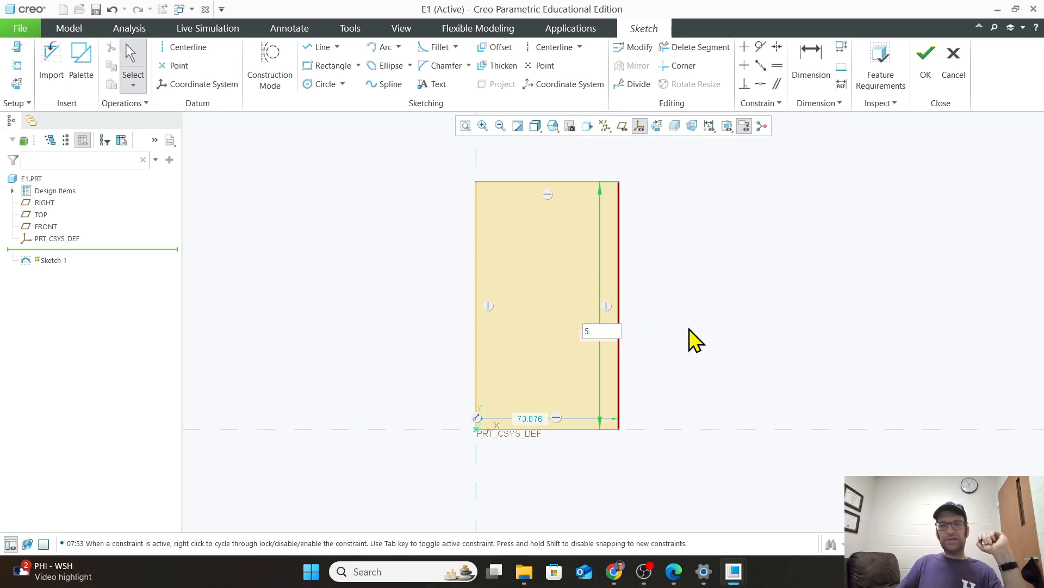
{"action": "key", "text": "Return"}
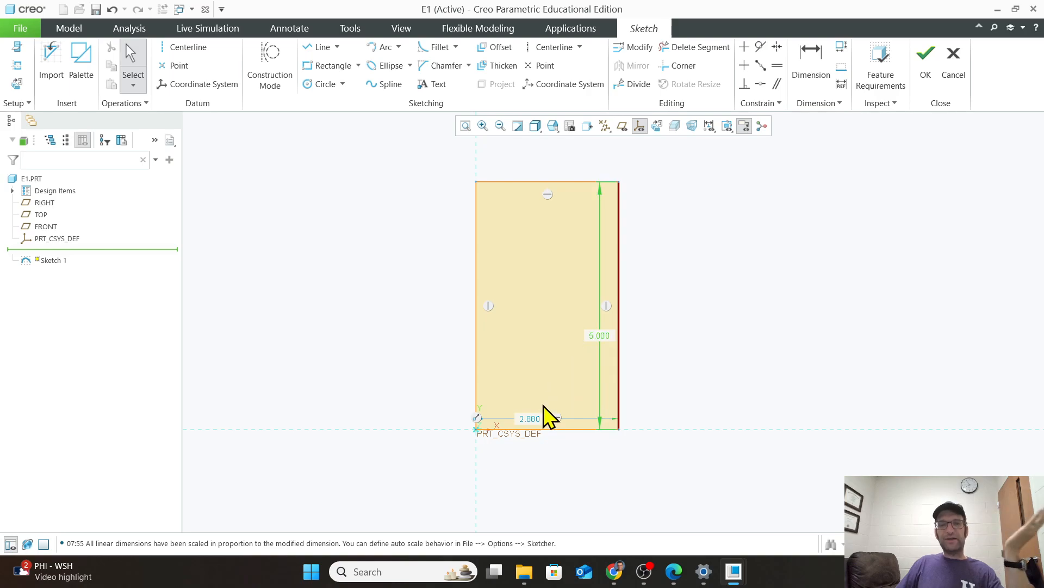
{"action": "double_click", "coordinate": [530, 418]}
{"action": "type", "text": "3"}
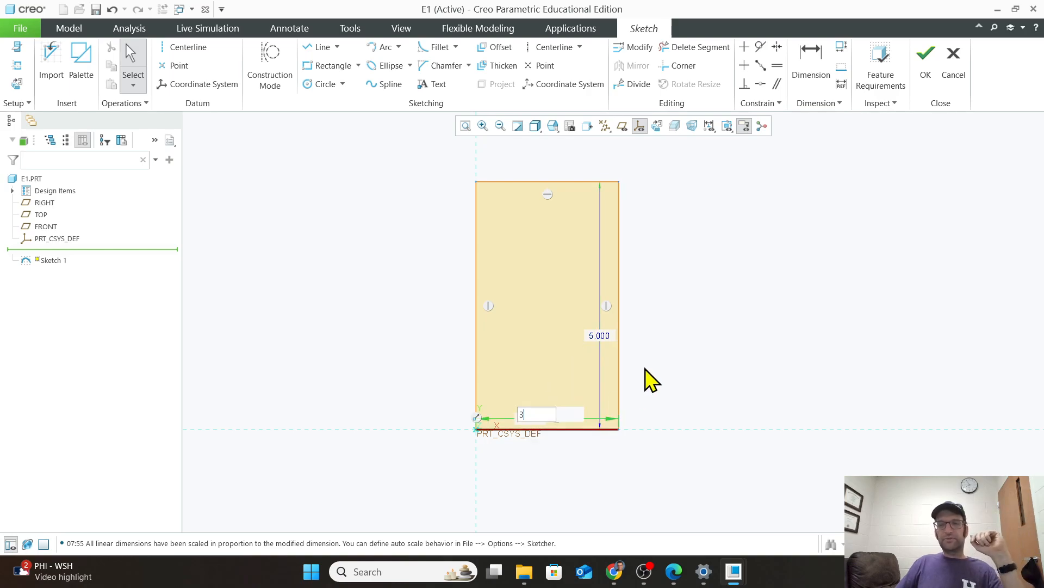
{"action": "key", "text": "Return"}
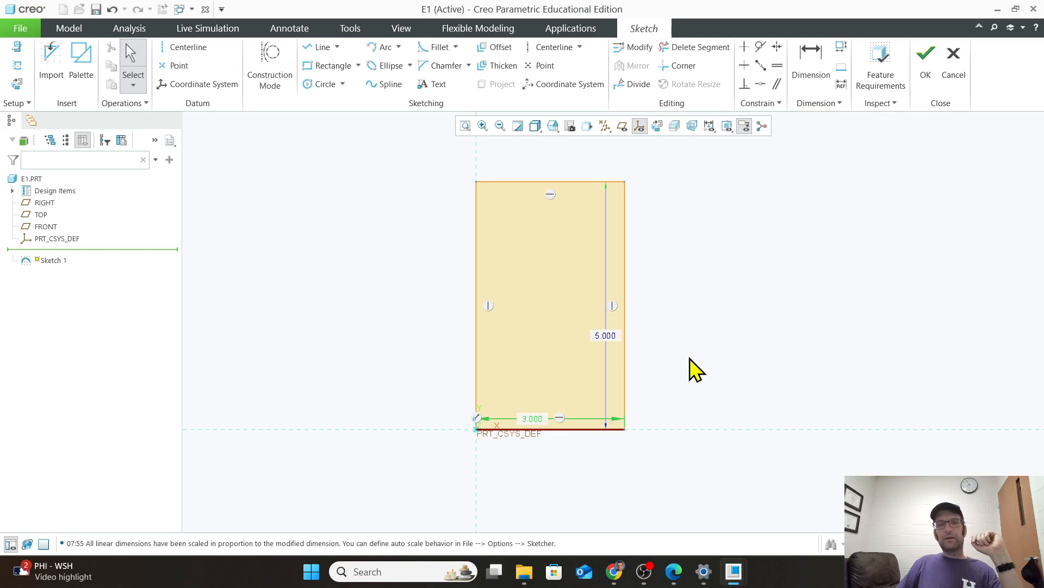
{"action": "scroll", "coordinate": [695, 363], "scroll_direction": "down", "scroll_amount": 1}
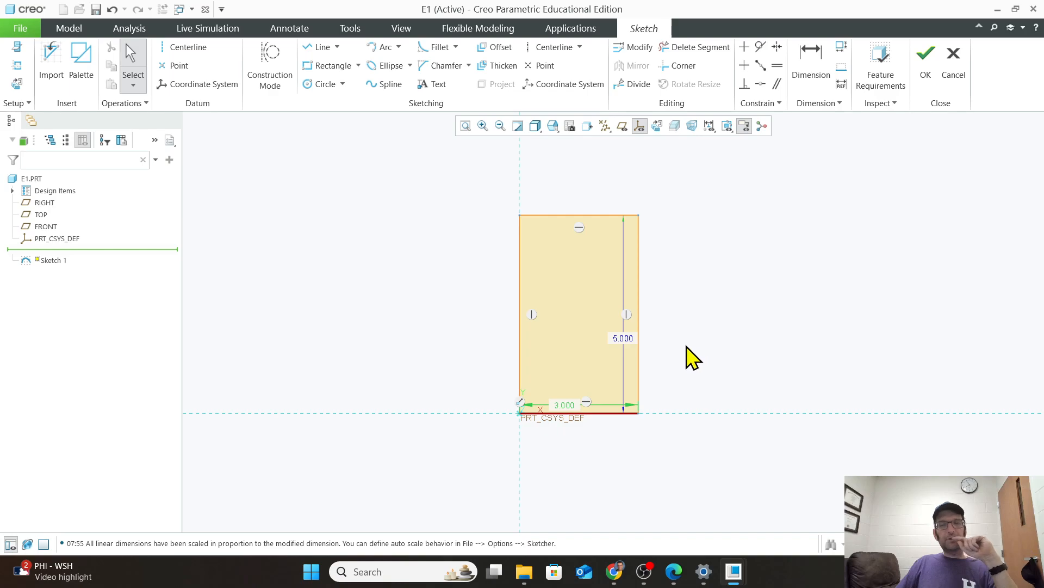
{"action": "scroll", "coordinate": [659, 318], "scroll_direction": "down", "scroll_amount": 1}
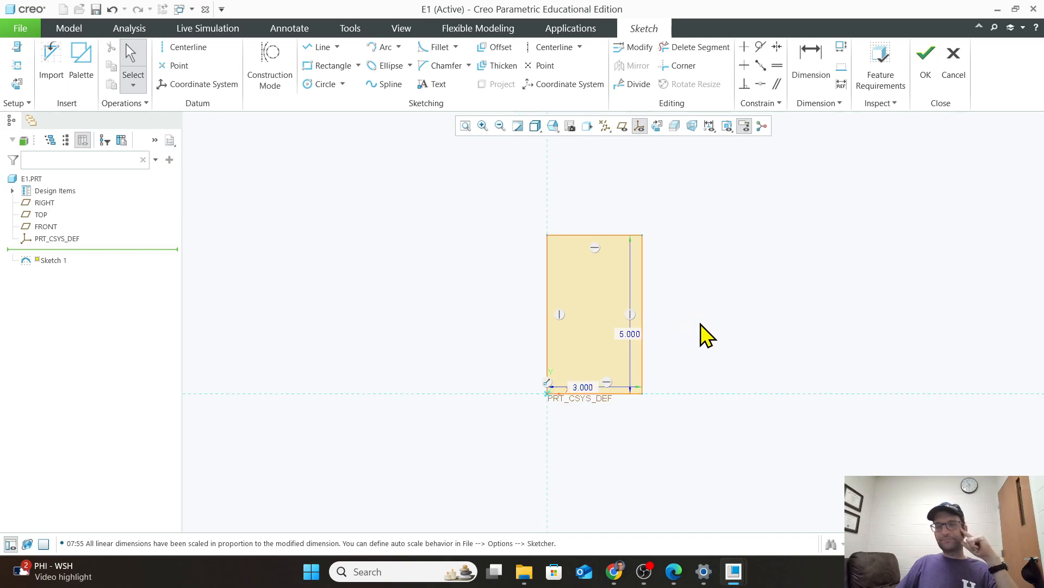
{"action": "middle_click_drag", "start_coordinate": [705, 323], "coordinate": [702, 313]}
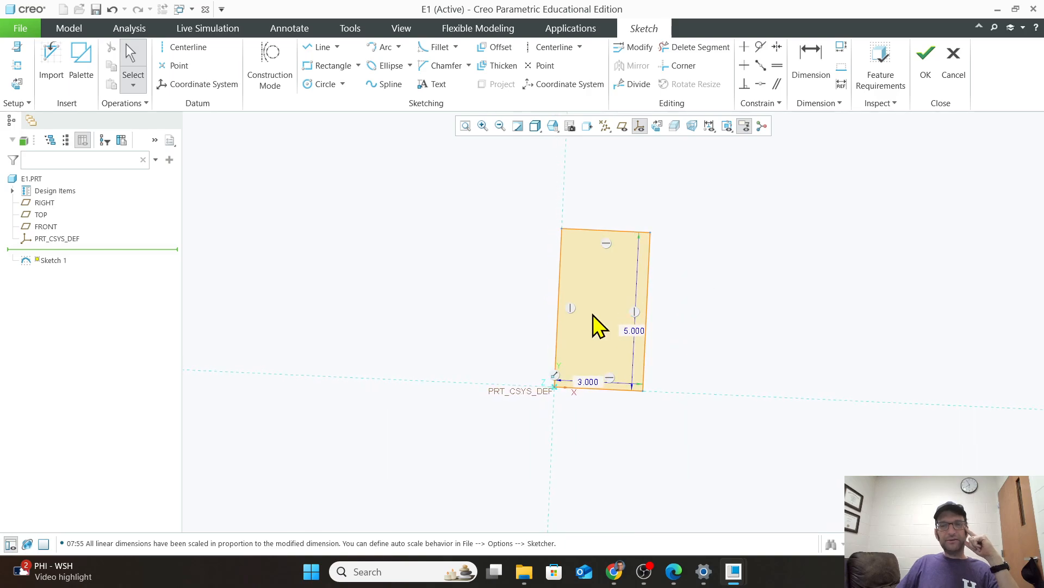
Reorient the view to the standard orientation and finish the 3 by 5 rectangle sketch
{"action": "left_click", "coordinate": [466, 126]}
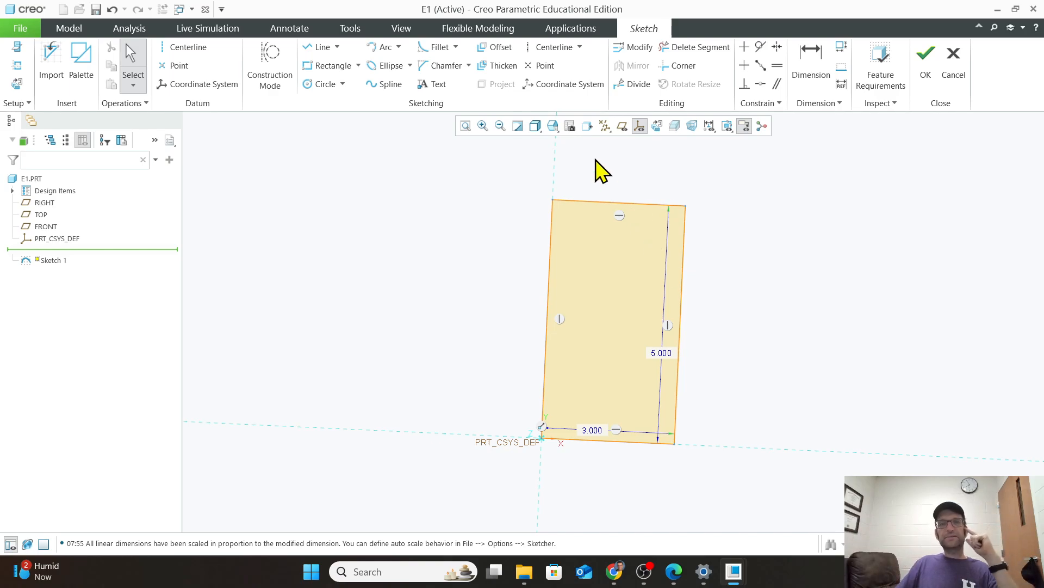
{"action": "left_click", "coordinate": [555, 132]}
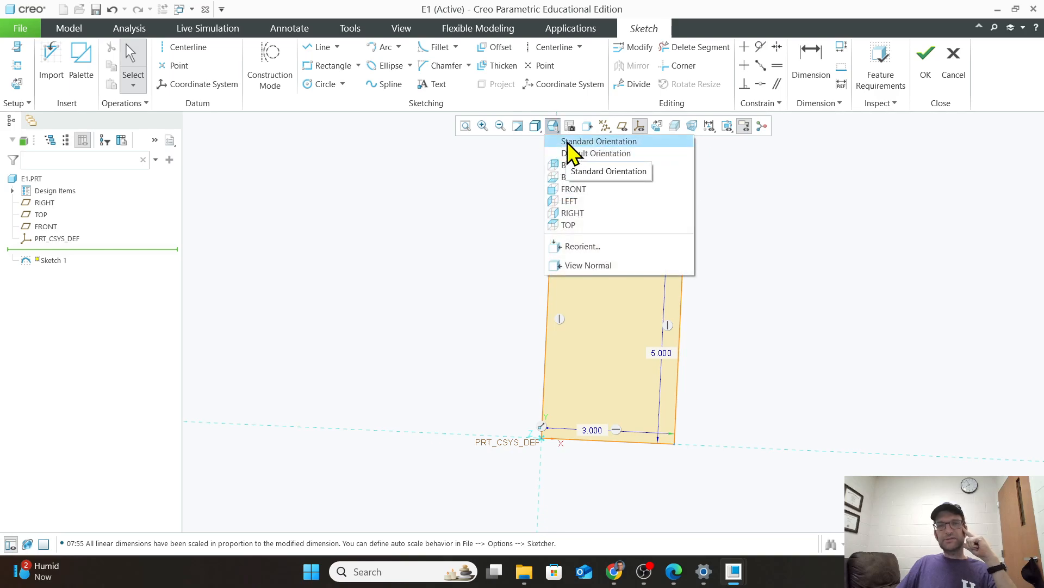
{"action": "left_click", "coordinate": [568, 141]}
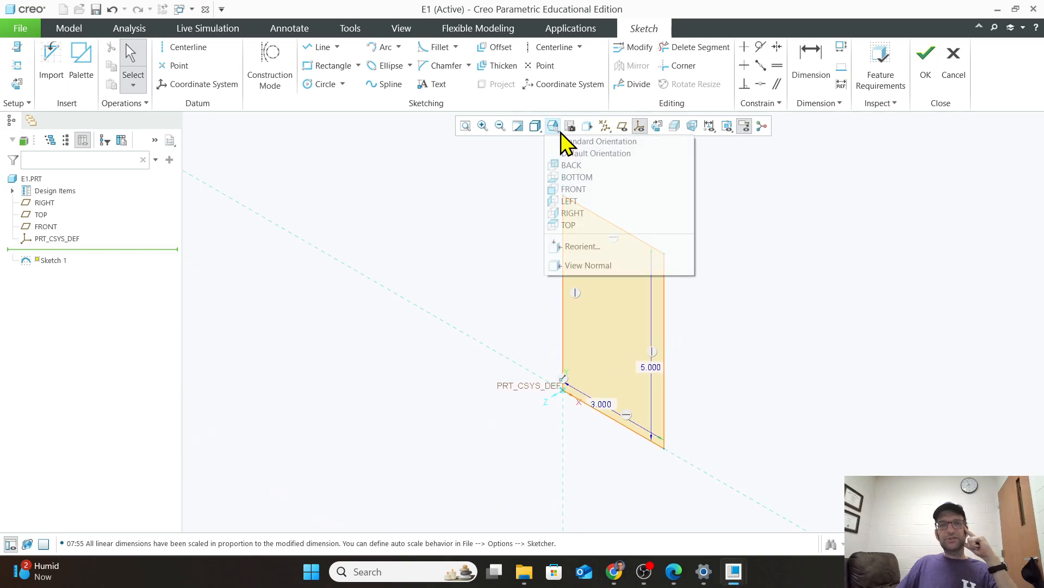
{"action": "left_click", "coordinate": [579, 191]}
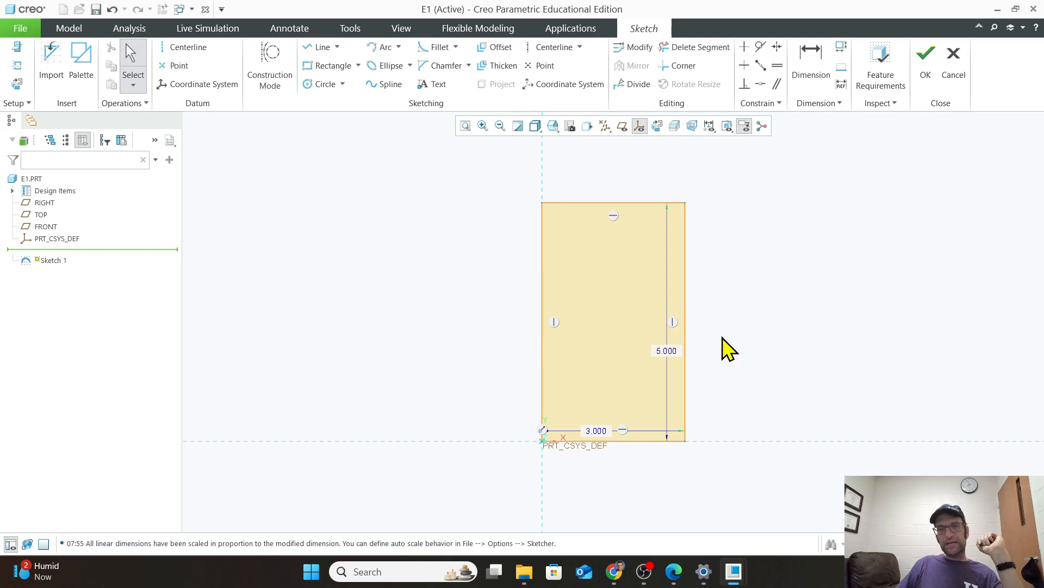
{"action": "left_click", "coordinate": [555, 127]}
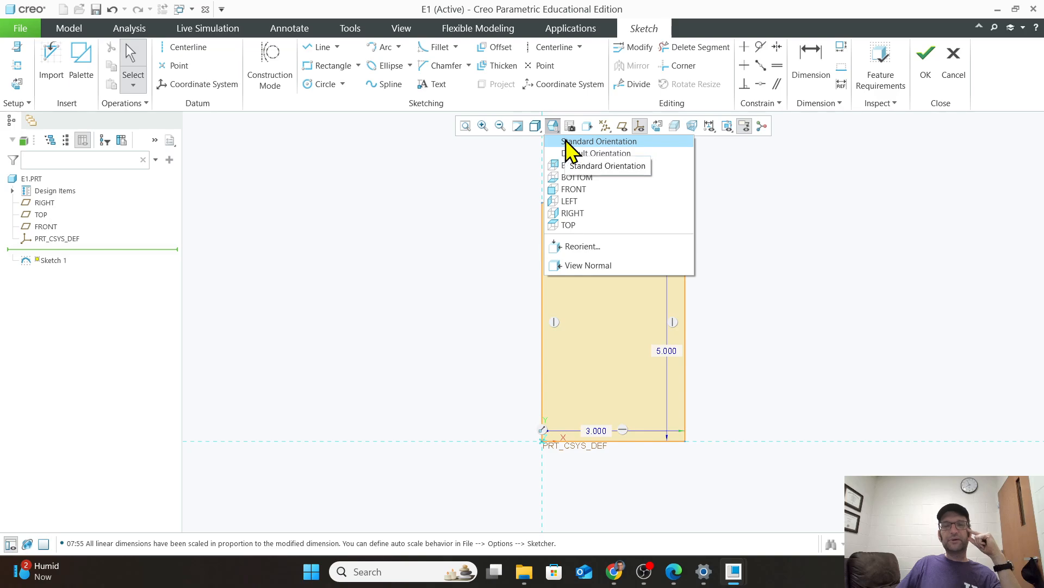
{"action": "left_click", "coordinate": [566, 142]}
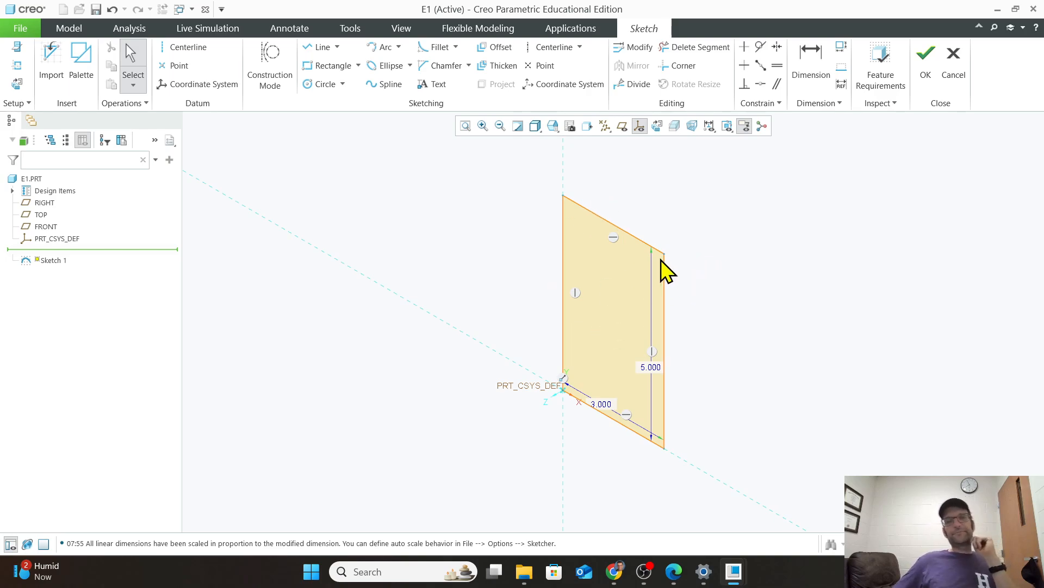
{"action": "left_click", "coordinate": [926, 57]}
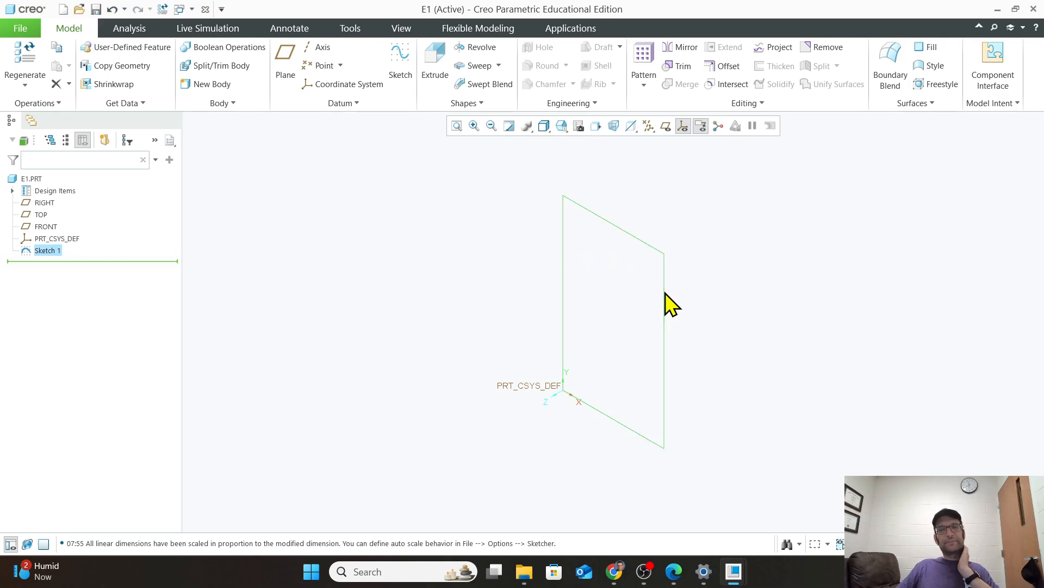
Extrude the rectangle sketch as a solid with a depth of 0.5
{"action": "scroll", "coordinate": [667, 296], "scroll_direction": "down", "scroll_amount": 2}
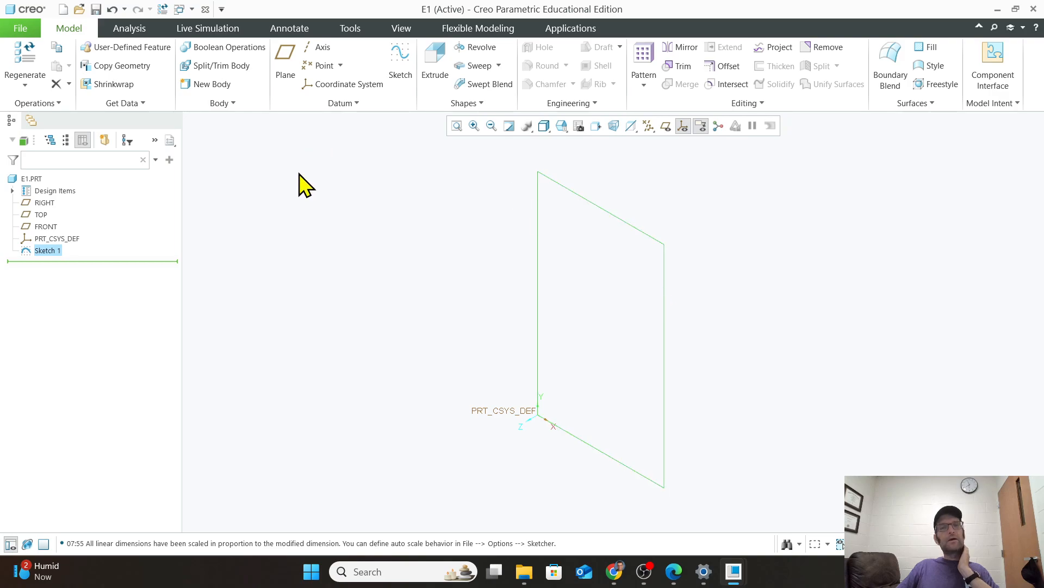
{"action": "left_click", "coordinate": [435, 69]}
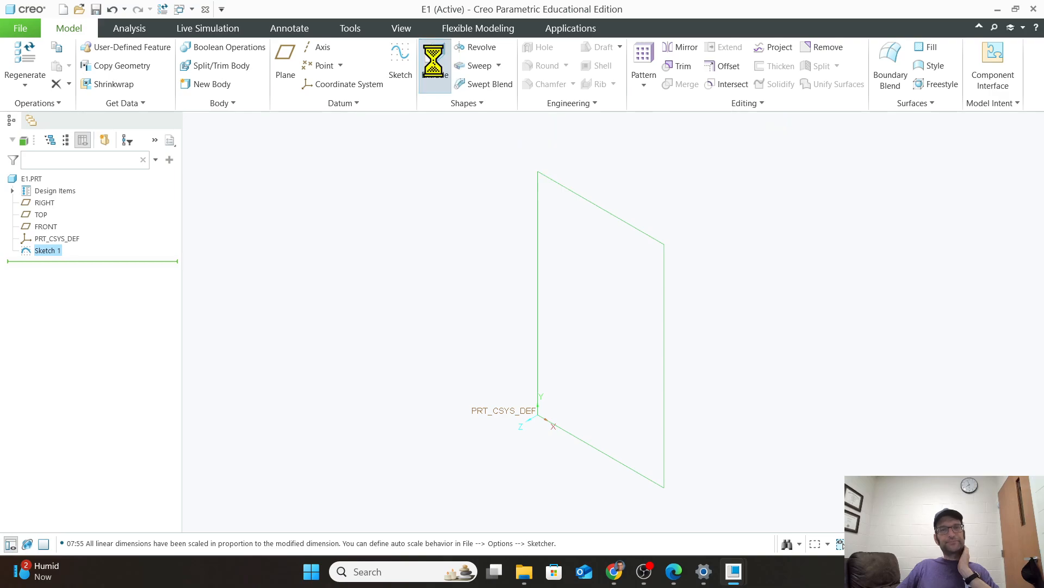
{"action": "scroll", "coordinate": [679, 360], "scroll_direction": "down", "scroll_amount": 2}
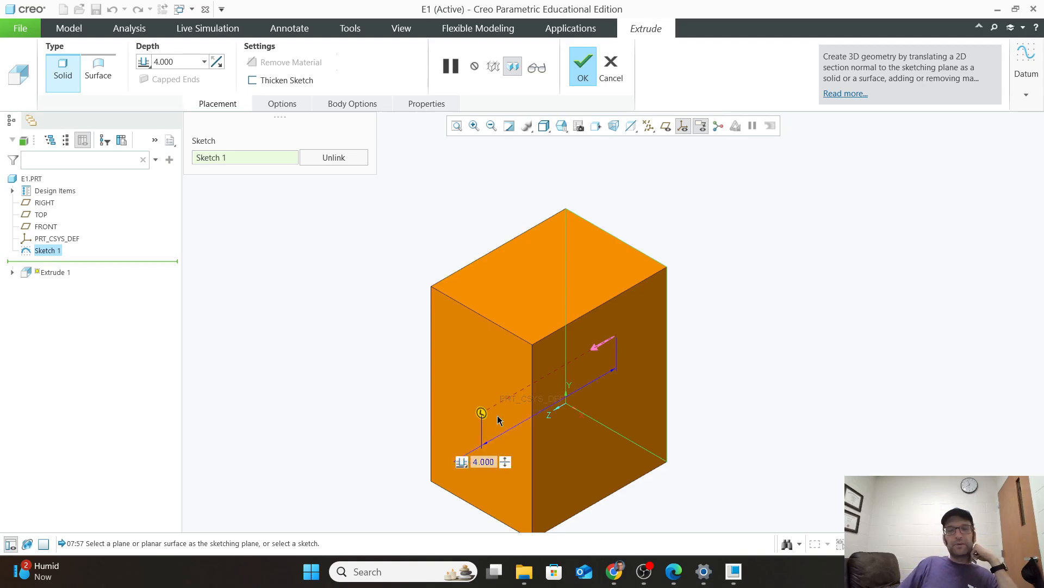
{"action": "mouse_move", "coordinate": [482, 413]}
{"action": "left_mouse_down"}
{"action": "mouse_move", "coordinate": [597, 353]}
{"action": "mouse_move", "coordinate": [587, 383]}
{"action": "mouse_move", "coordinate": [508, 395]}
{"action": "mouse_move", "coordinate": [434, 438]}
{"action": "mouse_move", "coordinate": [470, 421]}
{"action": "left_mouse_up"}
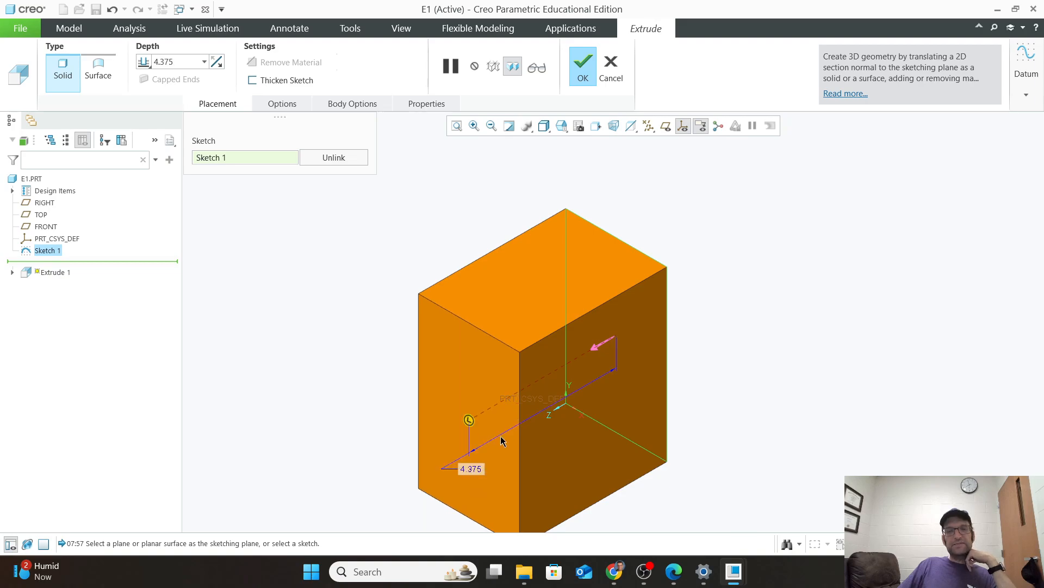
{"action": "left_click_drag", "start_coordinate": [468, 419], "coordinate": [551, 429]}
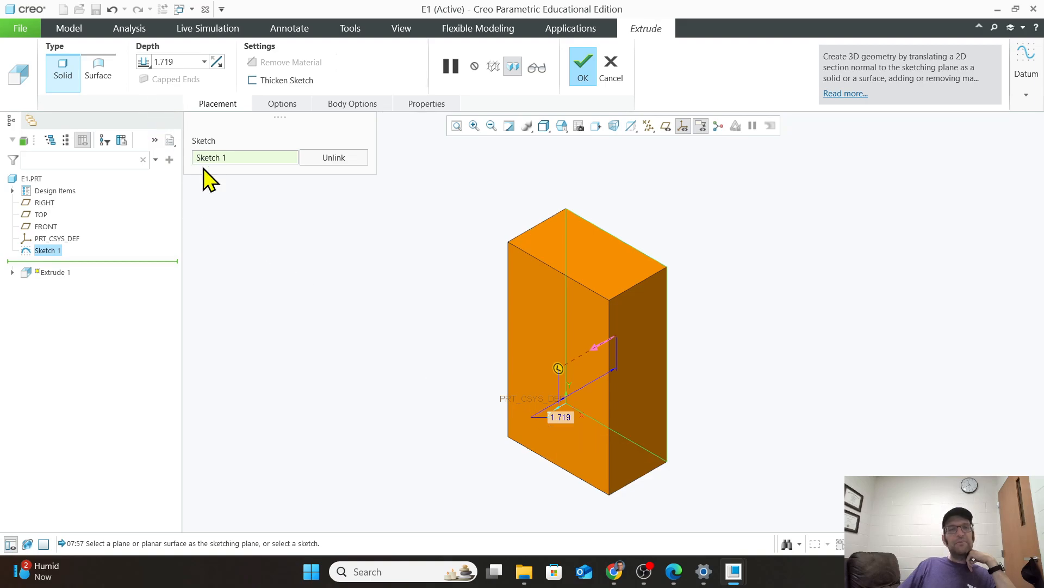
{"action": "double_click", "coordinate": [187, 61]}
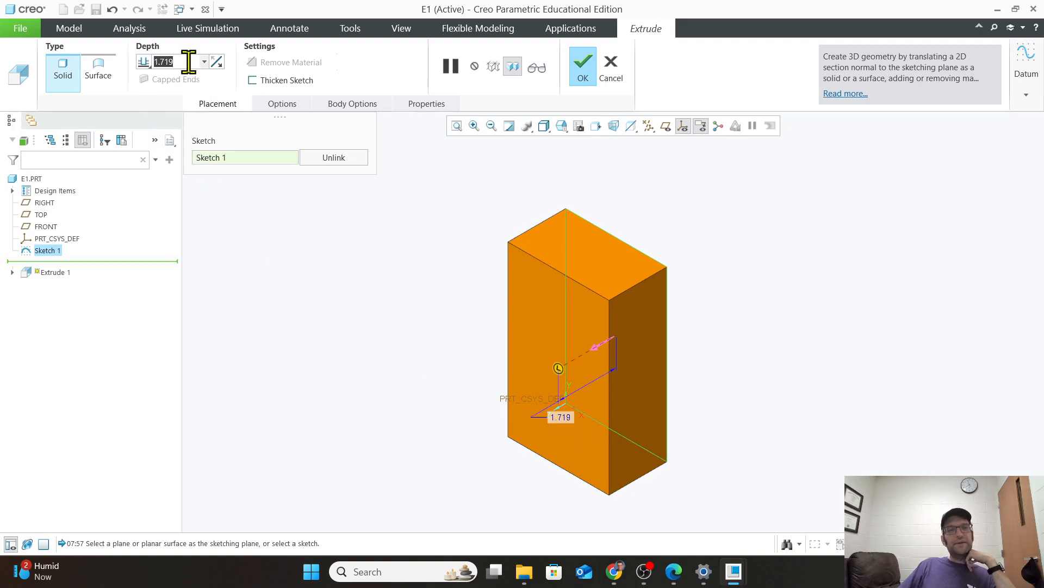
{"action": "type", "text": ".5"}
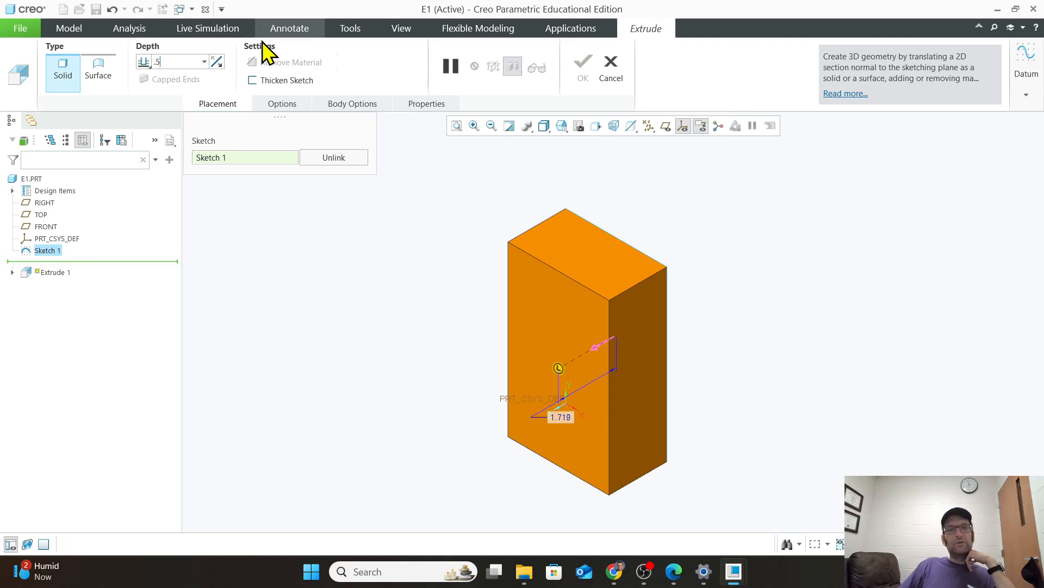
{"action": "key", "text": "Return"}
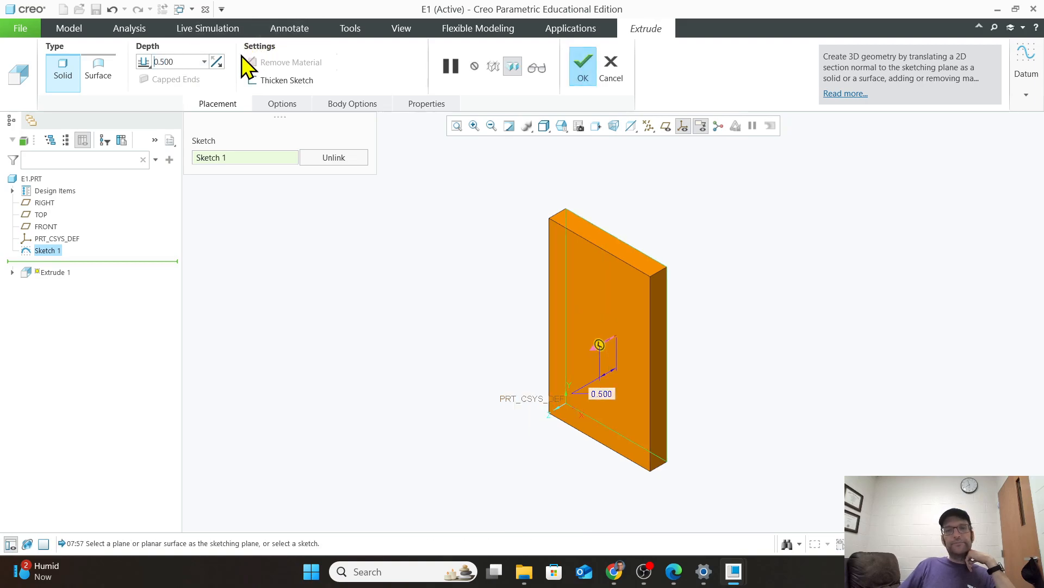
Try the opposite extrusion direction and restore it, then pull the depth out to about 3.44 and reset it to 0.5
{"action": "left_click", "coordinate": [602, 343]}
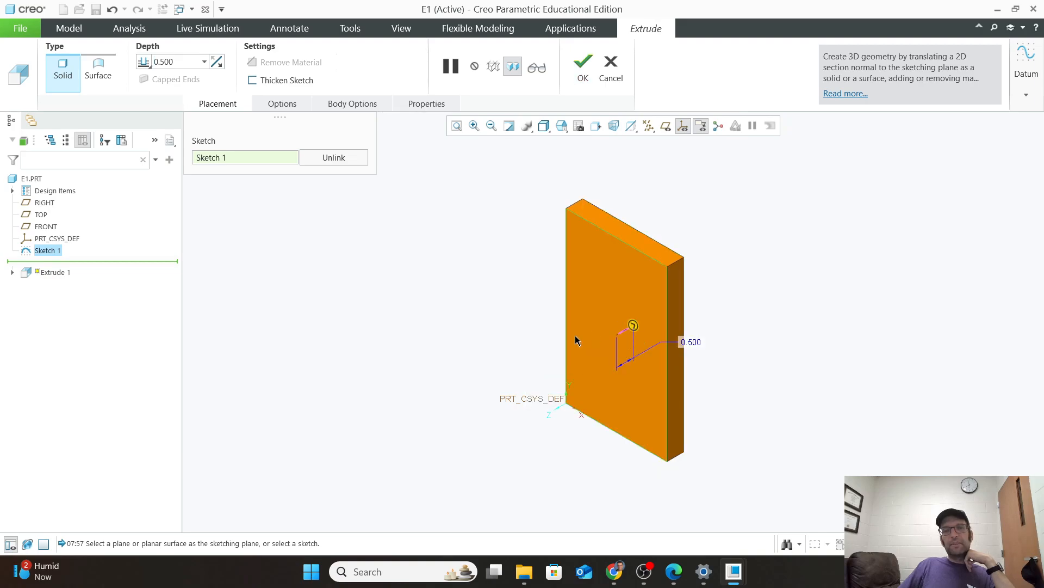
{"action": "left_click", "coordinate": [634, 327]}
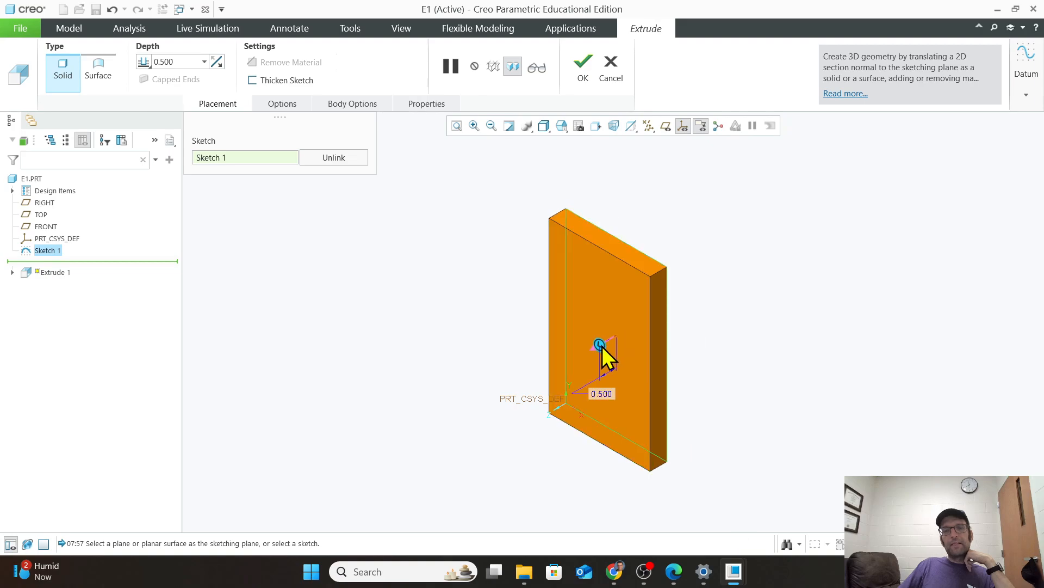
{"action": "left_click_drag", "start_coordinate": [601, 345], "coordinate": [492, 478]}
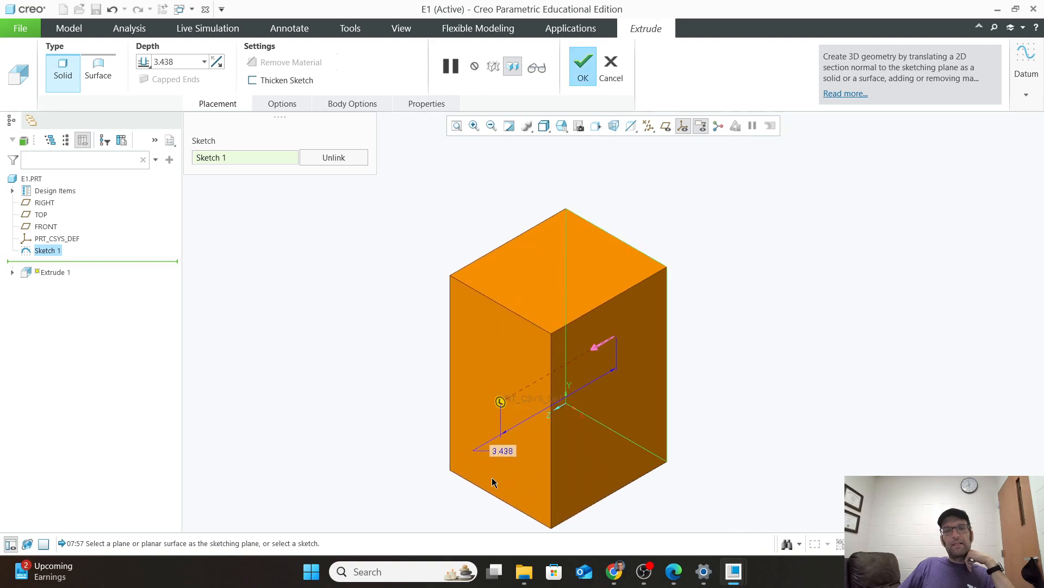
{"action": "double_click", "coordinate": [505, 453]}
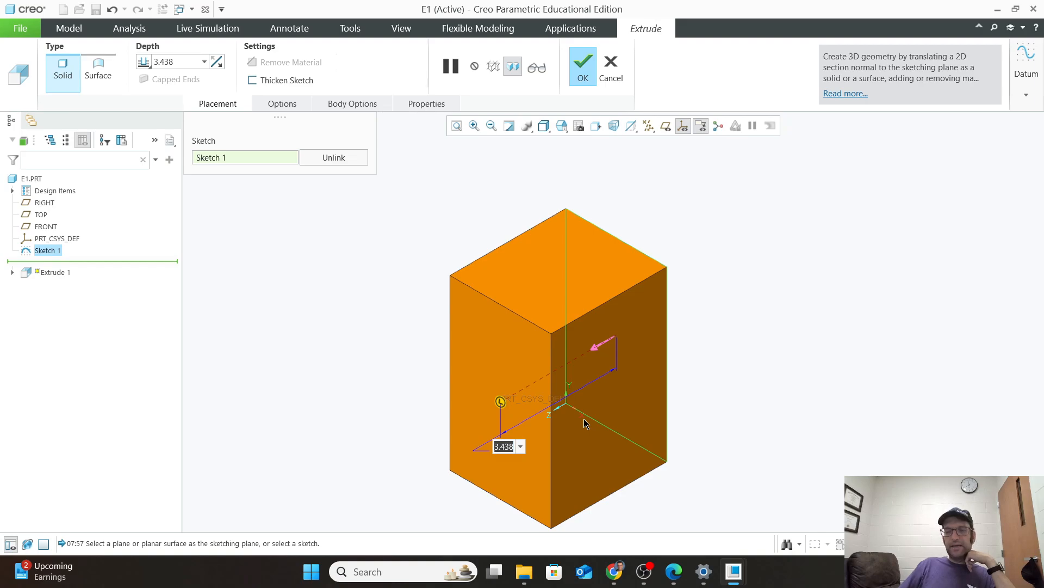
{"action": "type", "text": ".5"}
{"action": "key", "text": "Return"}
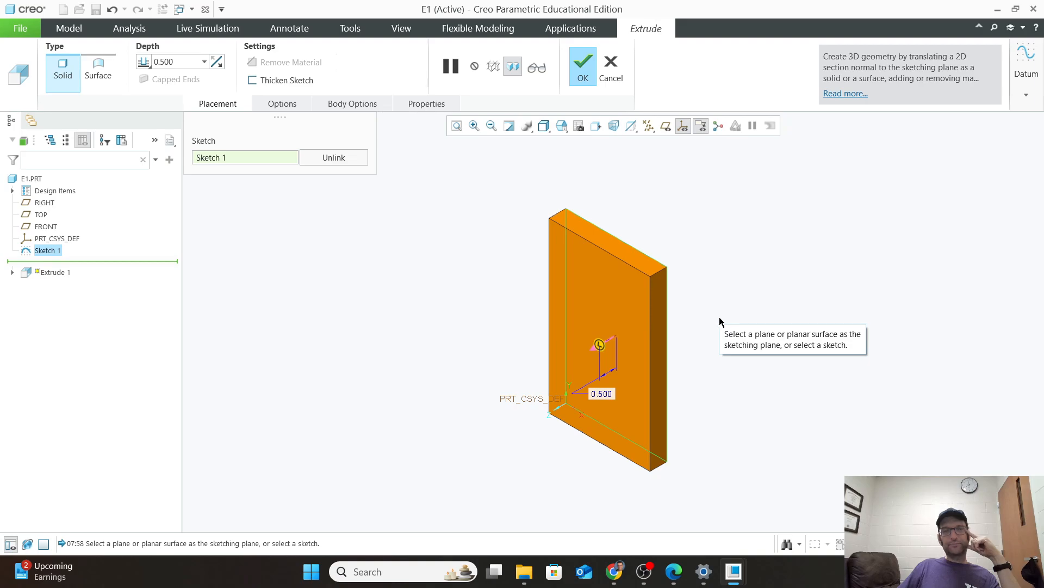
Check the extrusion's depth options and complete the 0.5 deep plate
{"action": "left_click", "coordinate": [292, 106]}
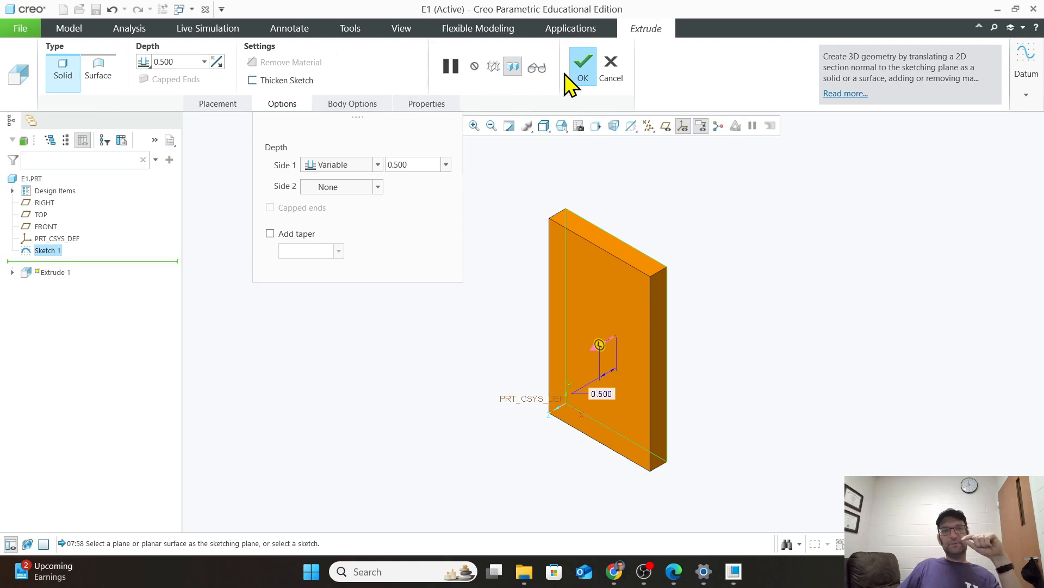
{"action": "left_click", "coordinate": [590, 73]}
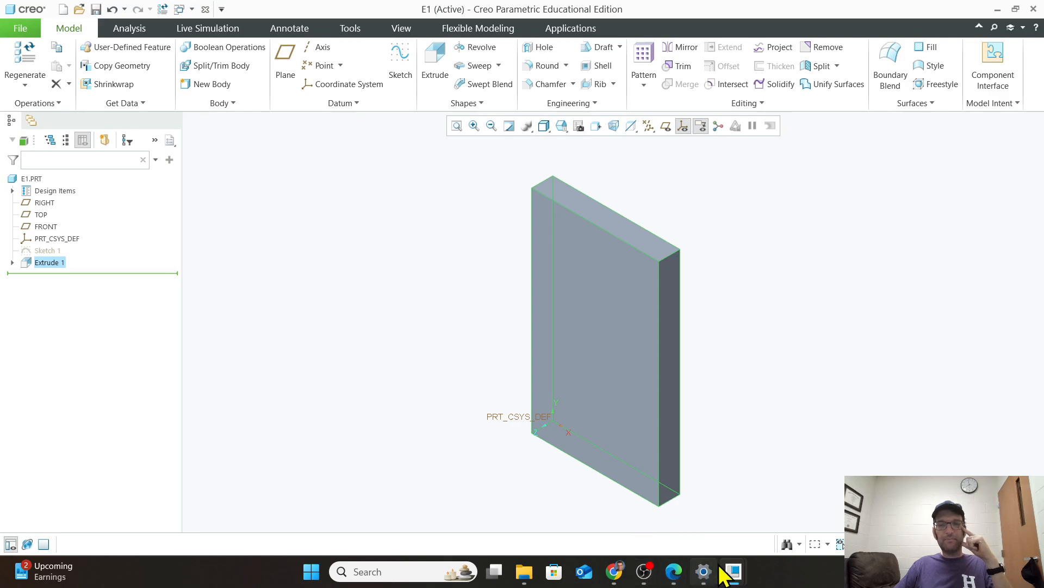
Compare the plate with the finished EXERCISE1 model and return to the E1 part
{"action": "mouse_move", "coordinate": [730, 569]}
{"action": "left_click", "coordinate": [616, 508]}
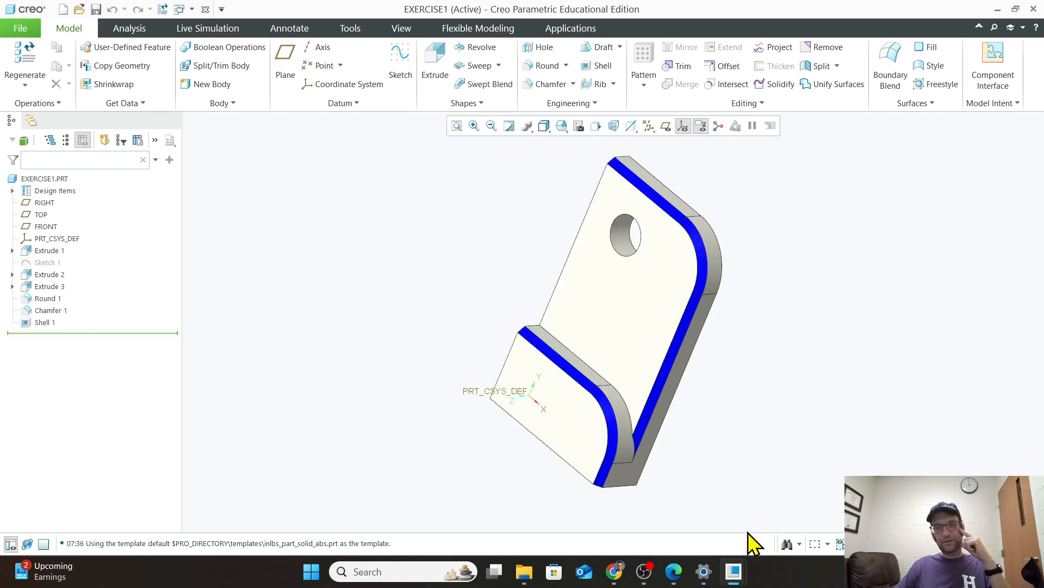
{"action": "mouse_move", "coordinate": [731, 570]}
{"action": "left_click", "coordinate": [809, 531]}
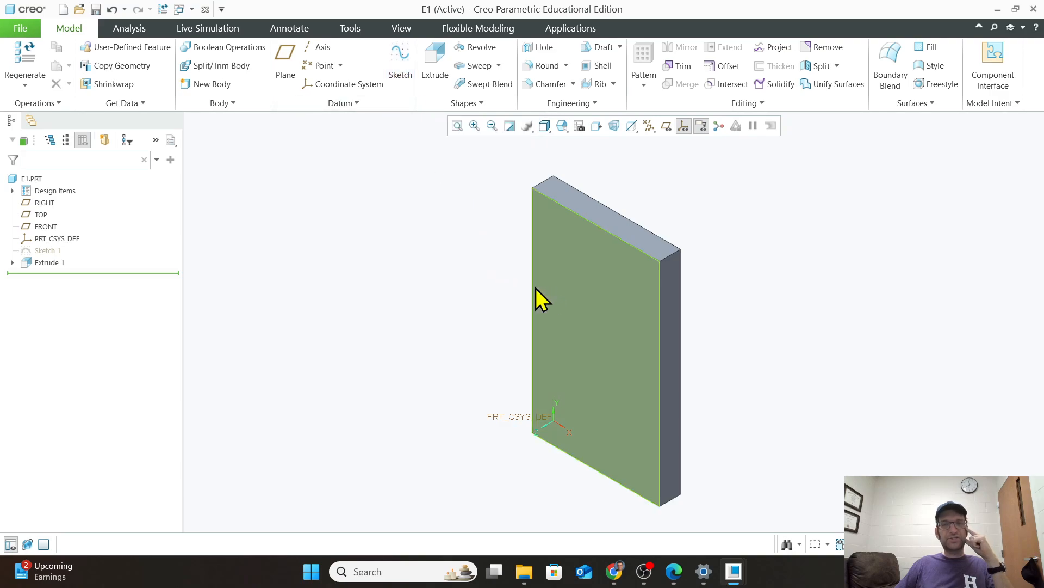
Start a second extrusion on the plate's front face and sketch a rectangle across the full width from the bottom edge, about 1.28 high
{"action": "left_click", "coordinate": [432, 76]}
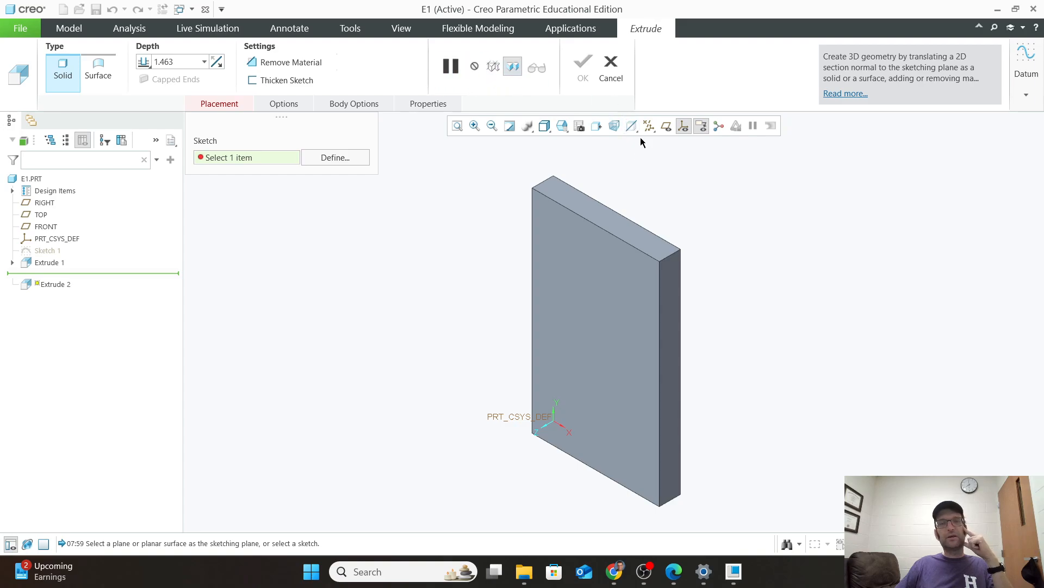
{"action": "left_click", "coordinate": [611, 314]}
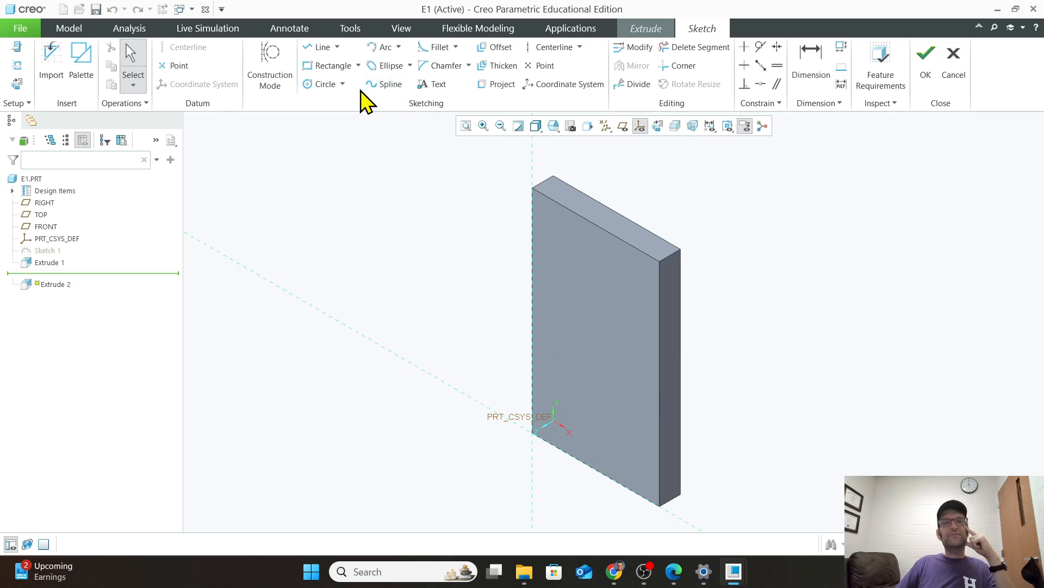
{"action": "left_click", "coordinate": [329, 66]}
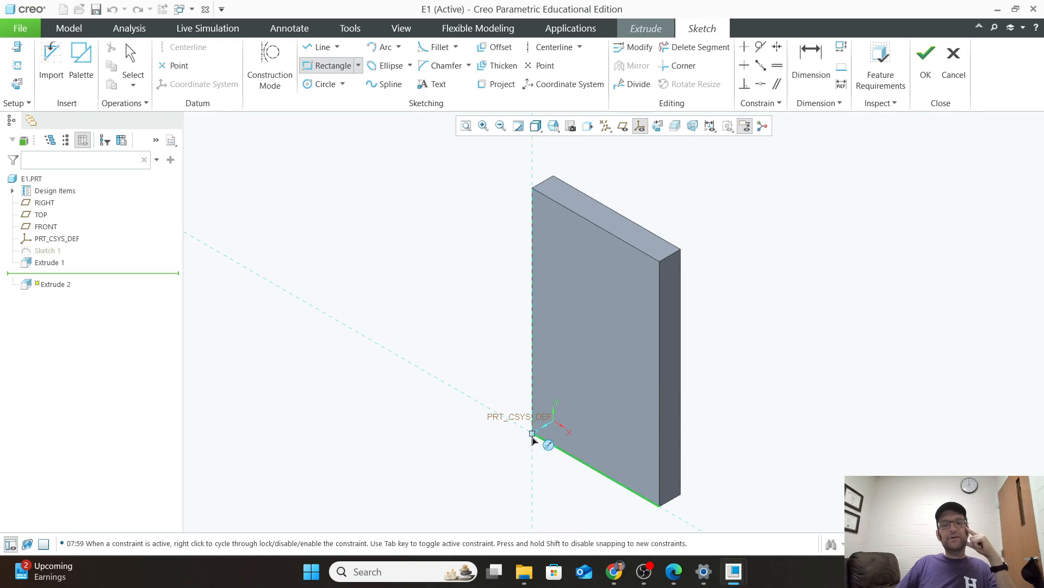
{"action": "scroll", "coordinate": [532, 440], "scroll_direction": "up", "scroll_amount": 3}
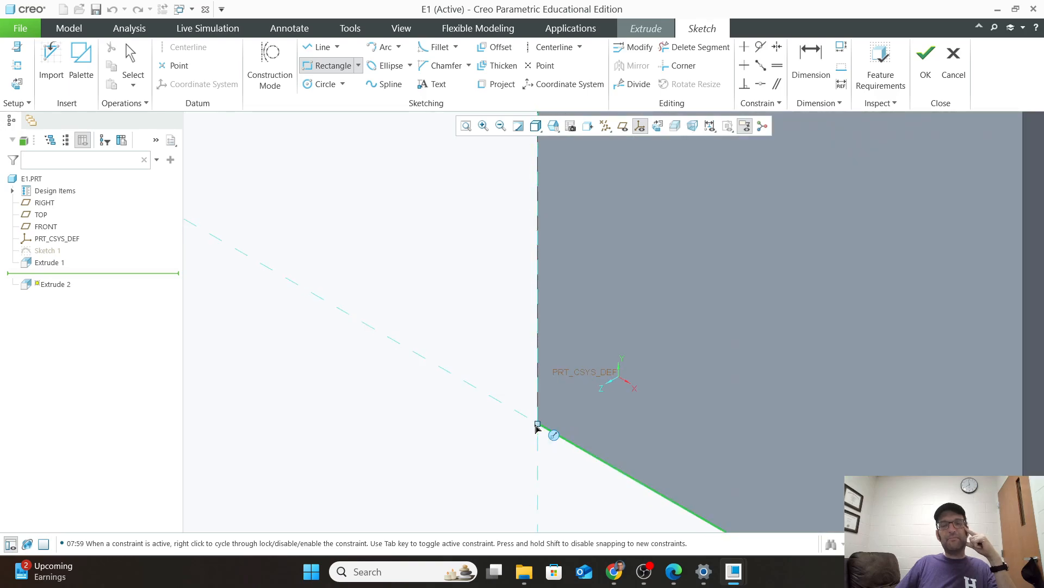
{"action": "left_click", "coordinate": [537, 427]}
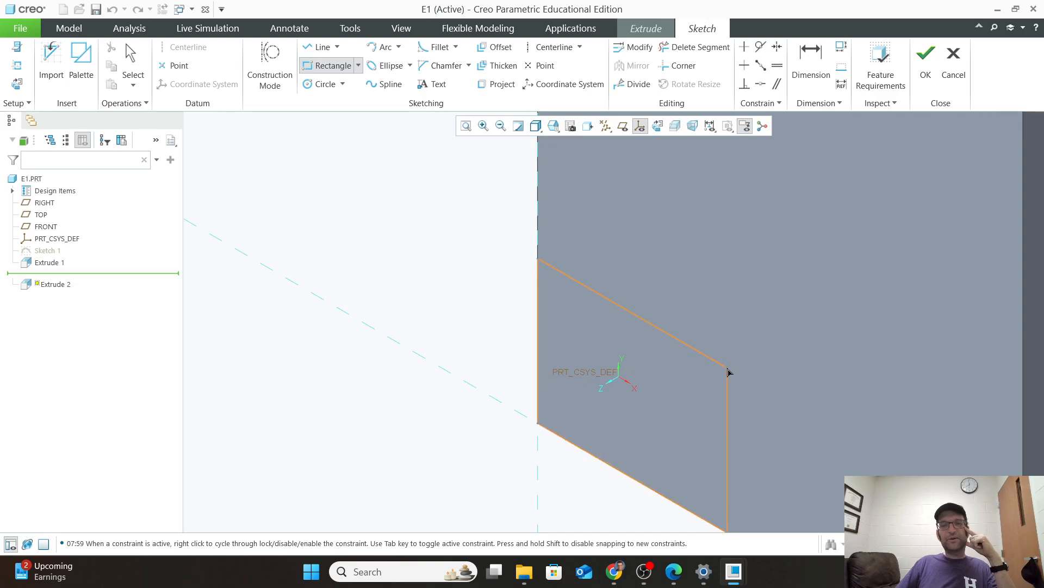
{"action": "scroll", "coordinate": [728, 370], "scroll_direction": "down", "scroll_amount": 3}
{"action": "scroll", "coordinate": [728, 371], "scroll_direction": "down", "scroll_amount": 3}
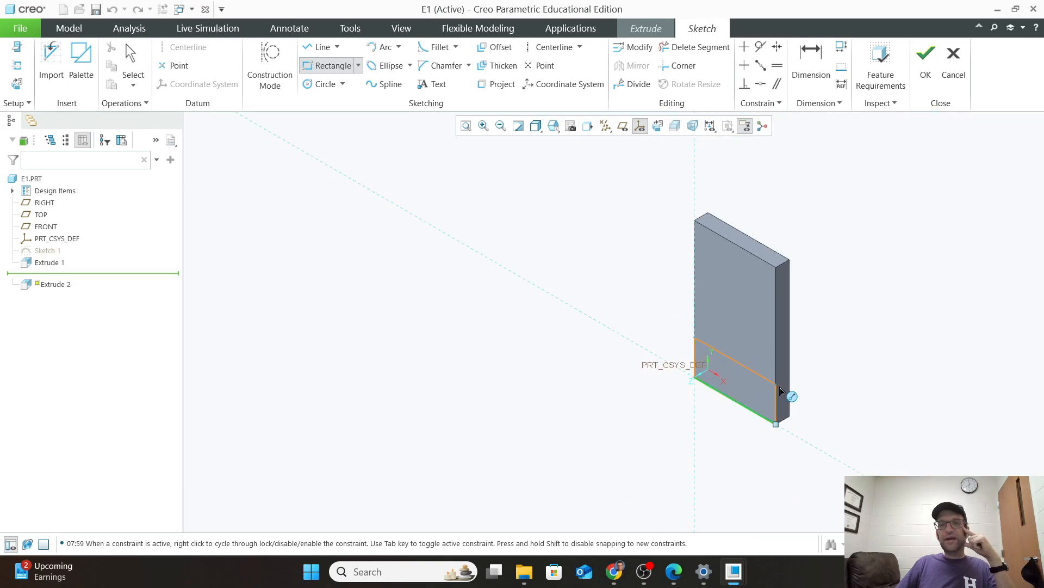
{"action": "scroll", "coordinate": [768, 393], "scroll_direction": "up", "scroll_amount": 3}
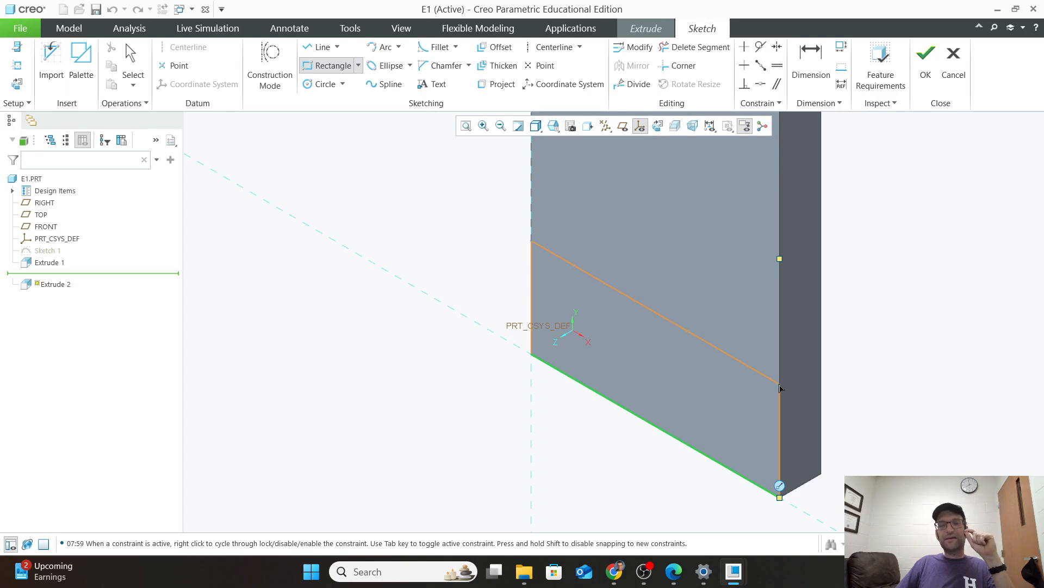
{"action": "left_click", "coordinate": [779, 377]}
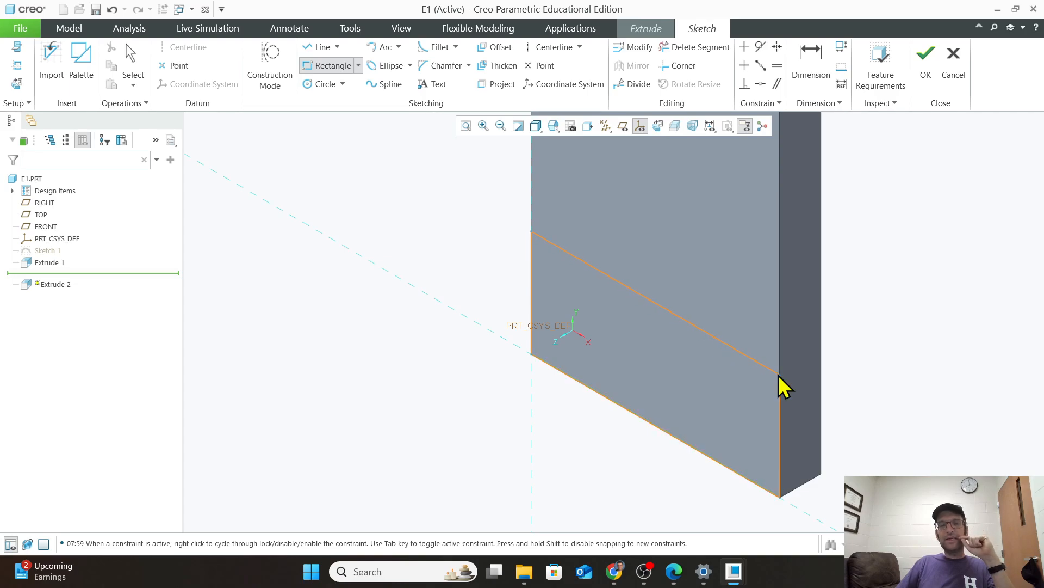
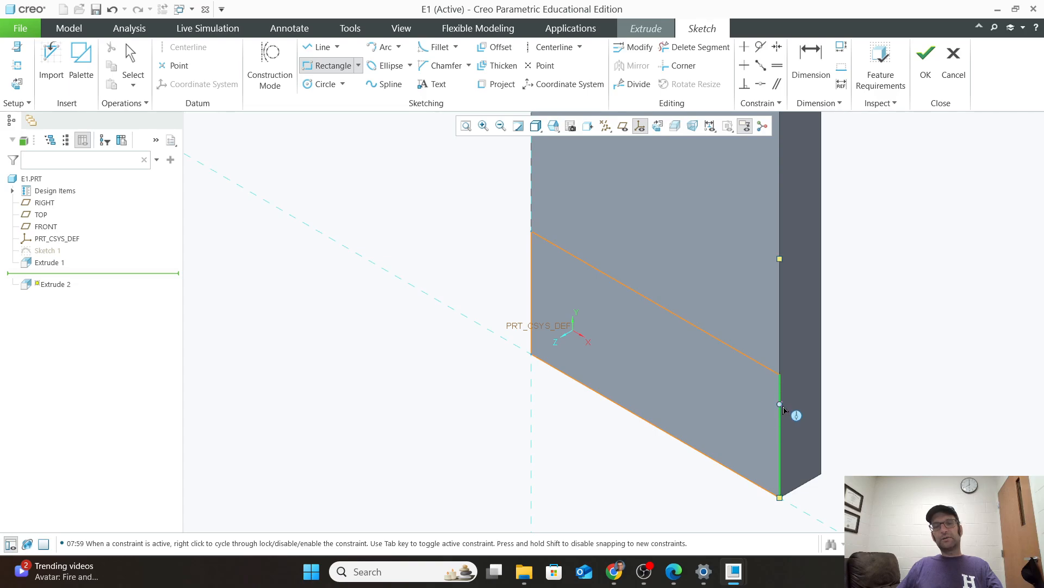
{"action": "left_click", "coordinate": [783, 409]}
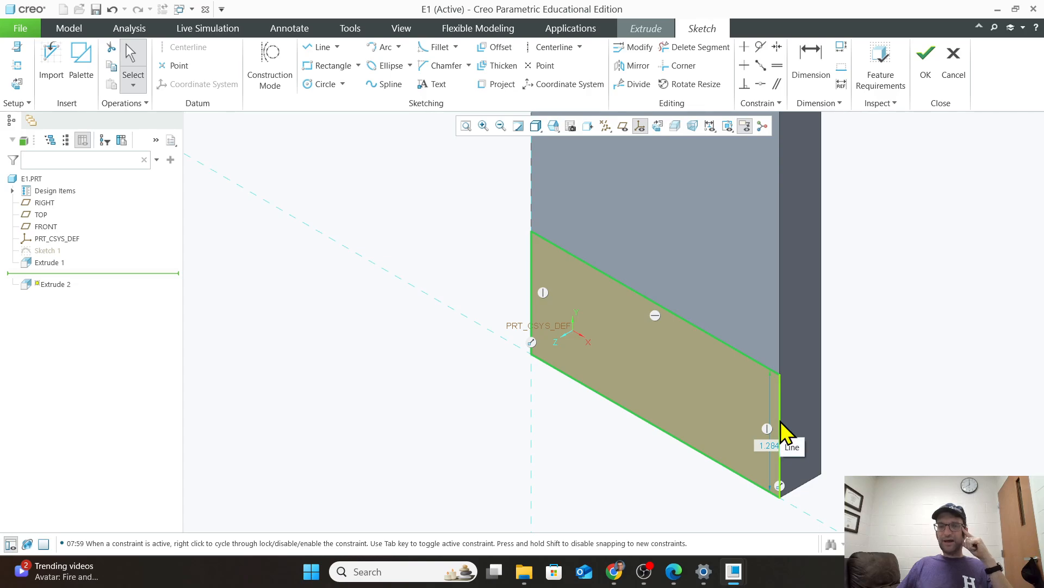
{"action": "scroll", "coordinate": [782, 443], "scroll_direction": "down", "scroll_amount": 2}
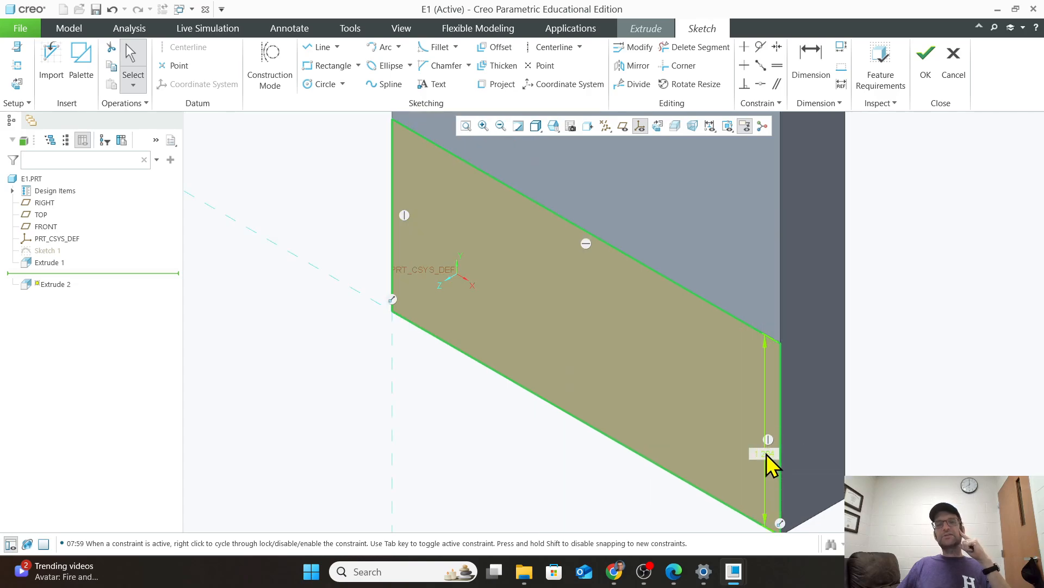
Set the rectangle's height to 1.5 and finish the sketch for the second extrusion
{"action": "double_click", "coordinate": [770, 455]}
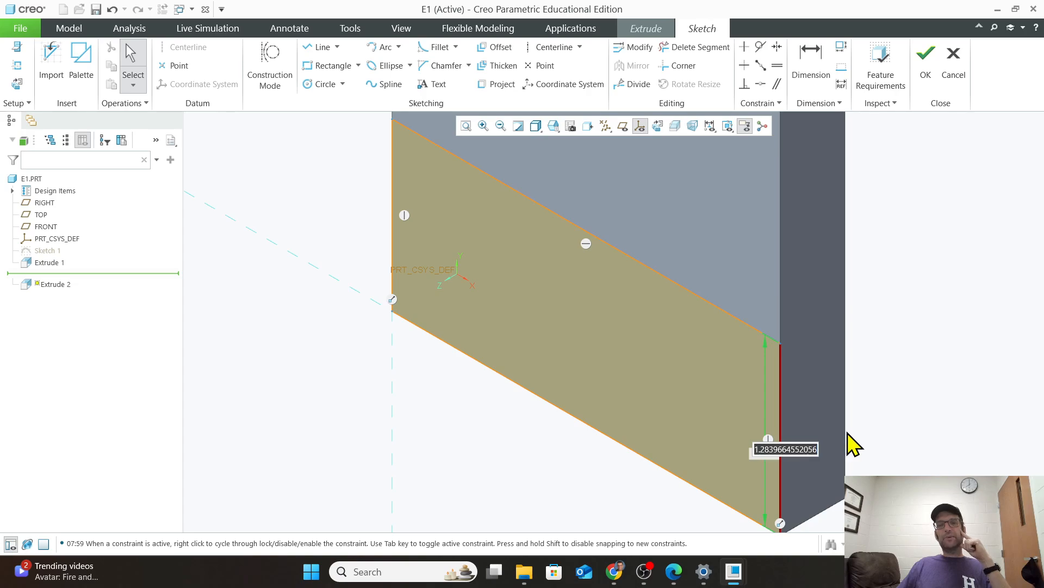
{"action": "type", "text": "1."}
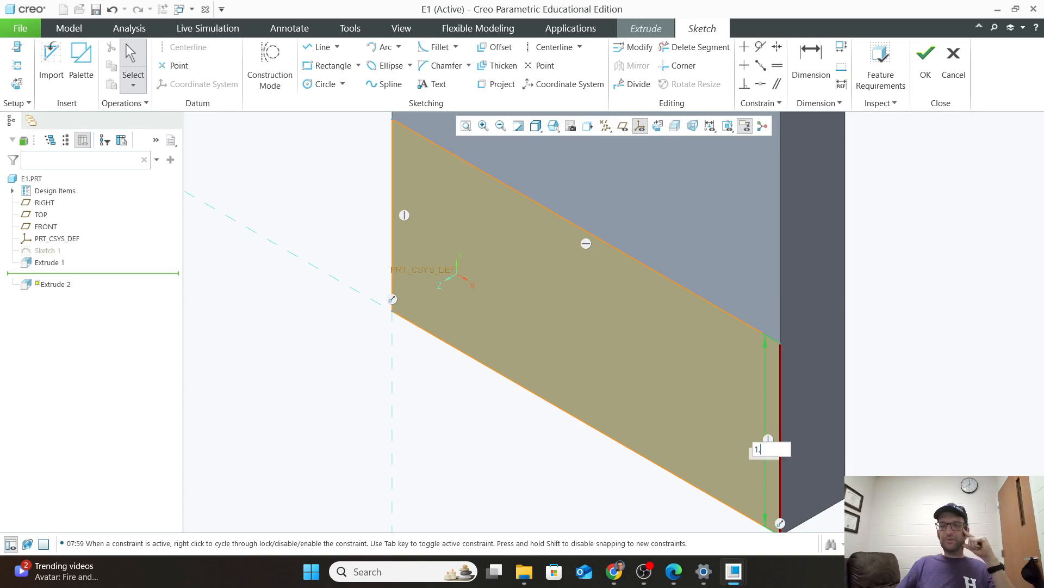
{"action": "type", "text": "5"}
{"action": "key", "text": "Return"}
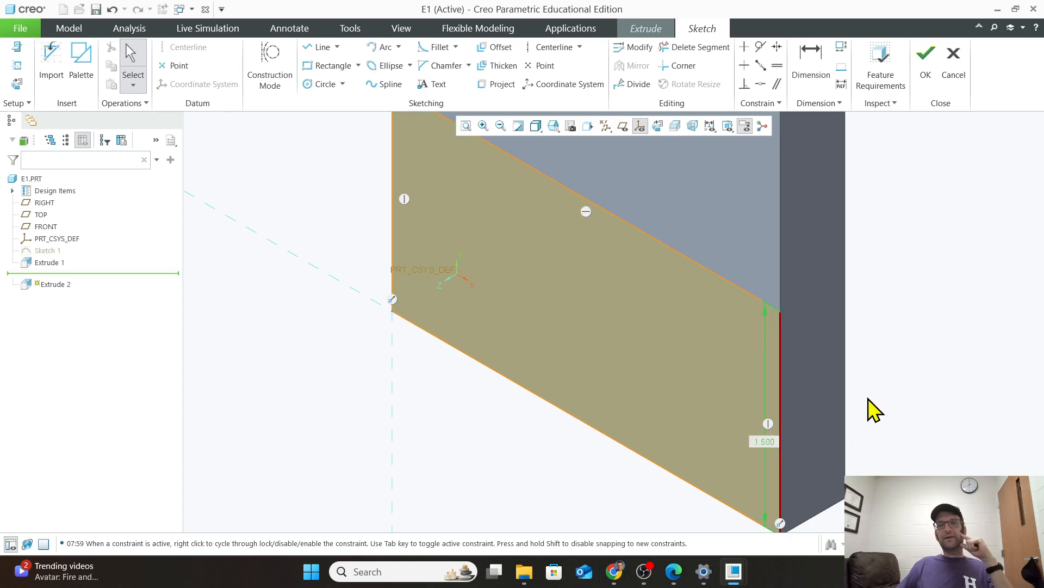
{"action": "left_click", "coordinate": [926, 55]}
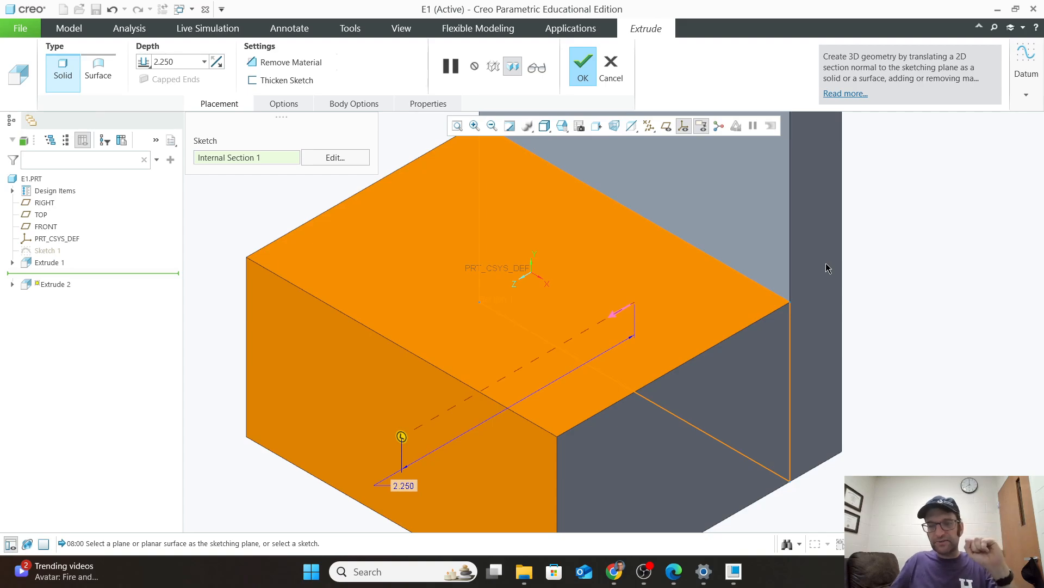
Set the second extrusion's depth to 0.5, check its body options and complete the feature
{"action": "left_click", "coordinate": [402, 488]}
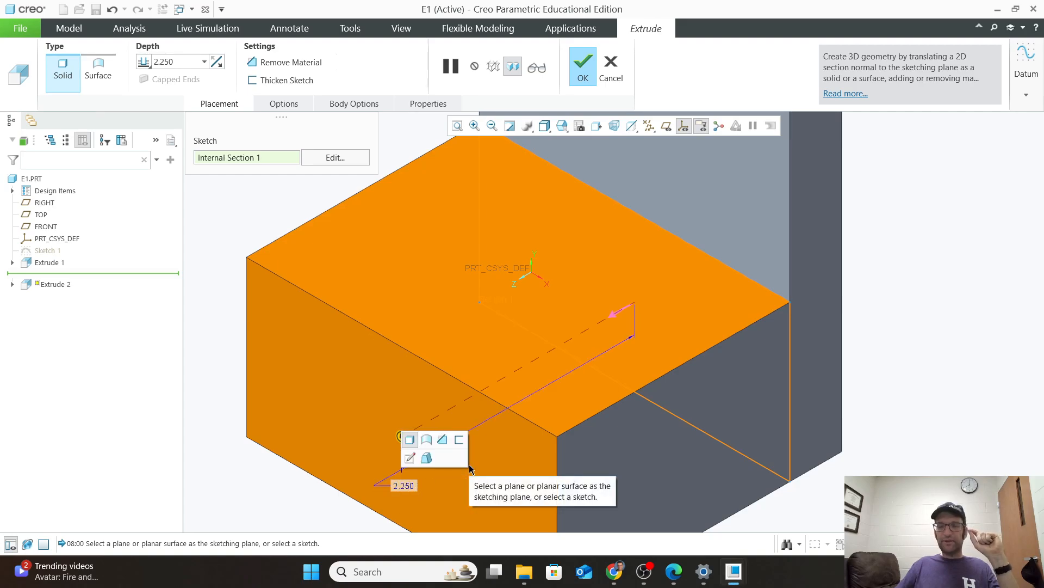
{"action": "double_click", "coordinate": [406, 484]}
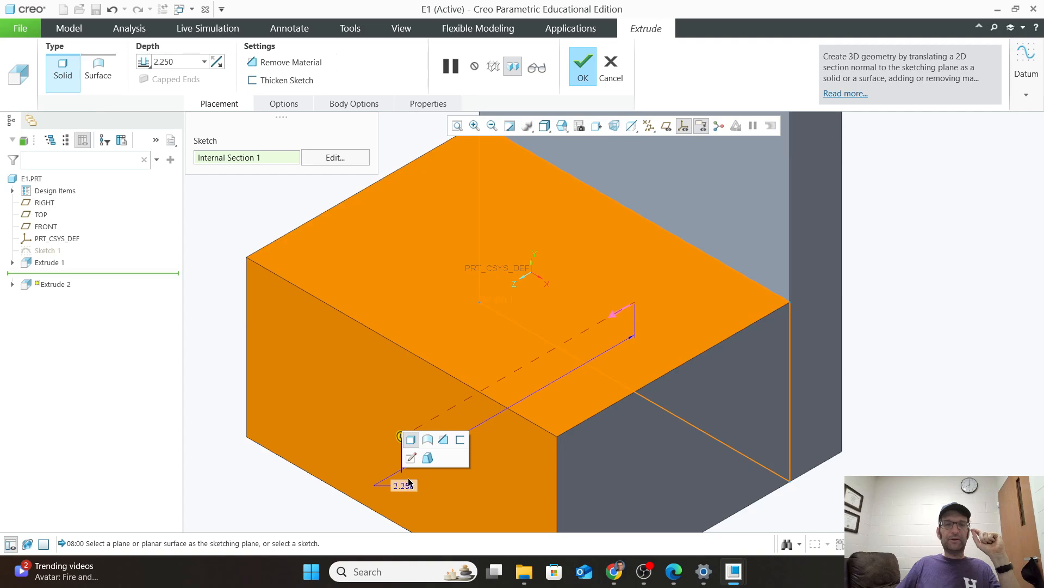
{"action": "type", "text": ".5"}
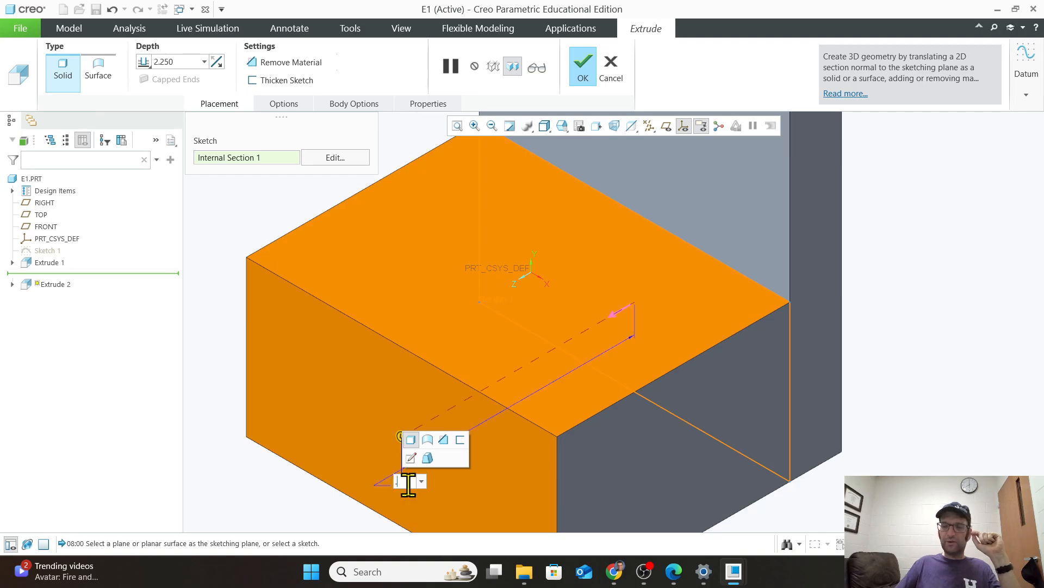
{"action": "key", "text": "Return"}
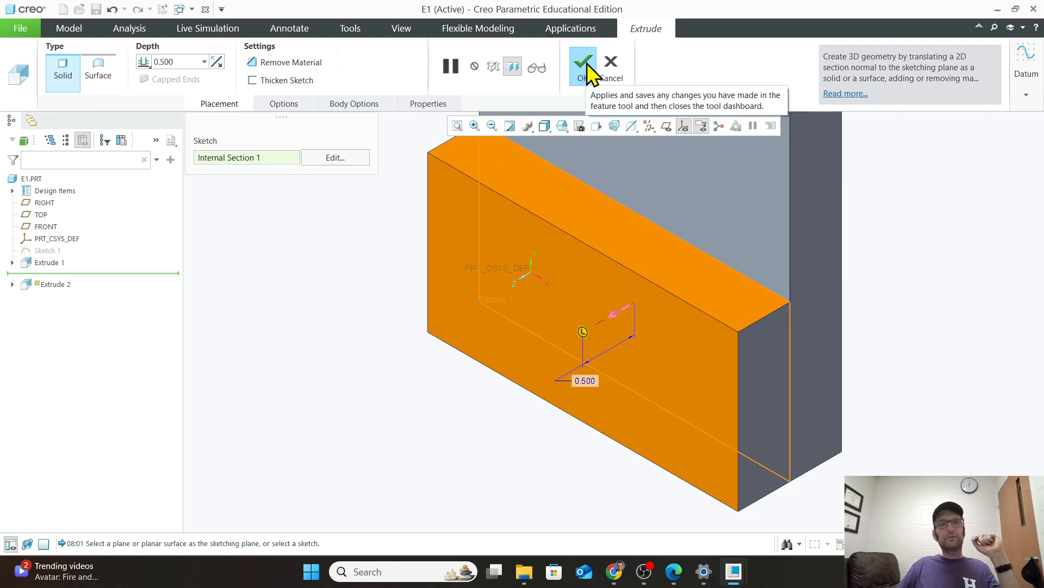
{"action": "left_click", "coordinate": [343, 102]}
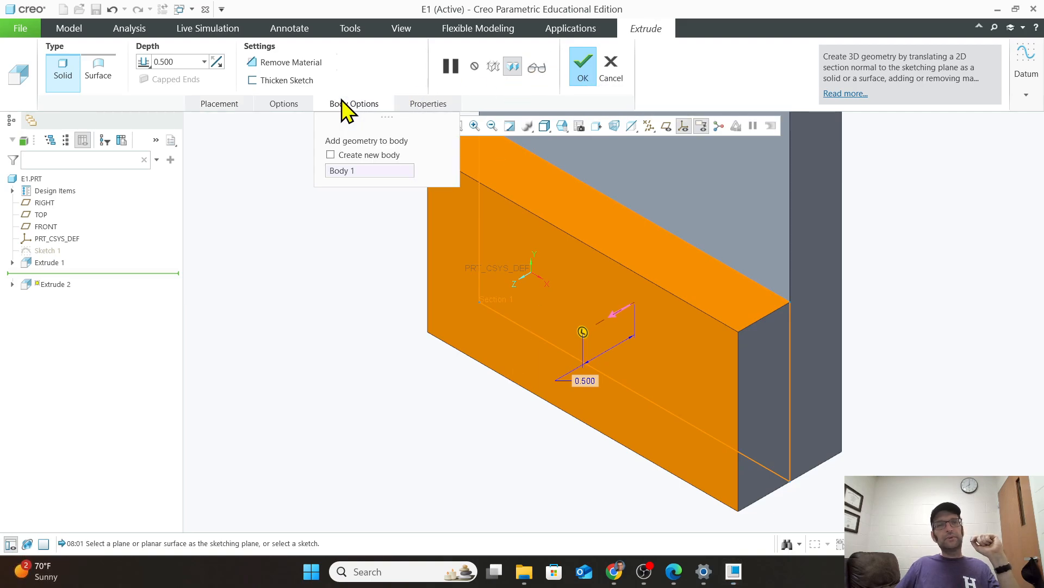
{"action": "left_click", "coordinate": [583, 81]}
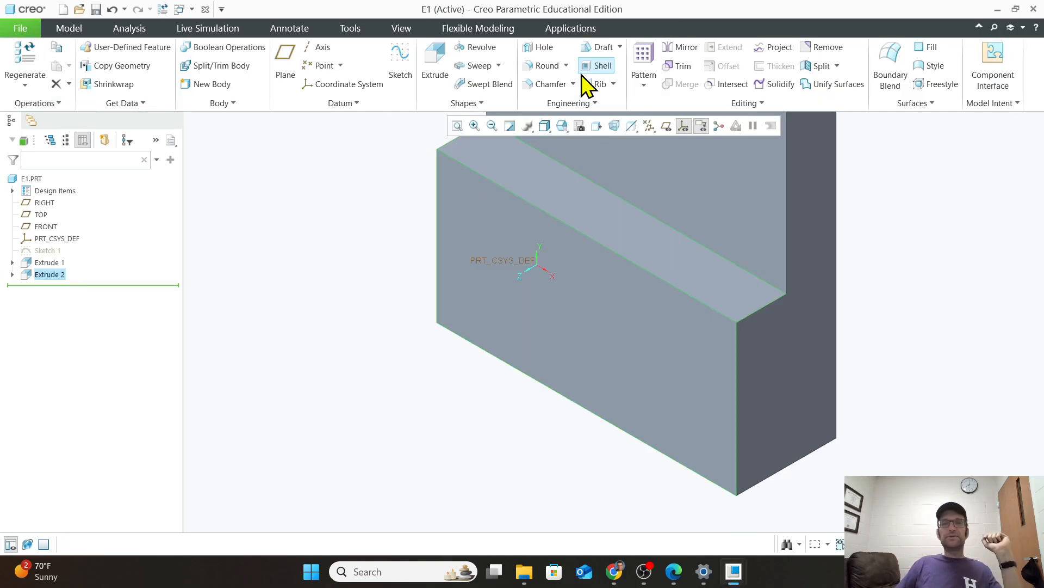
Orient the part to the FRONT view and start a sketch on the plate's upper front face, with the RIGHT datum plane as orientation reference
{"action": "scroll", "coordinate": [737, 275], "scroll_direction": "up", "scroll_amount": 2}
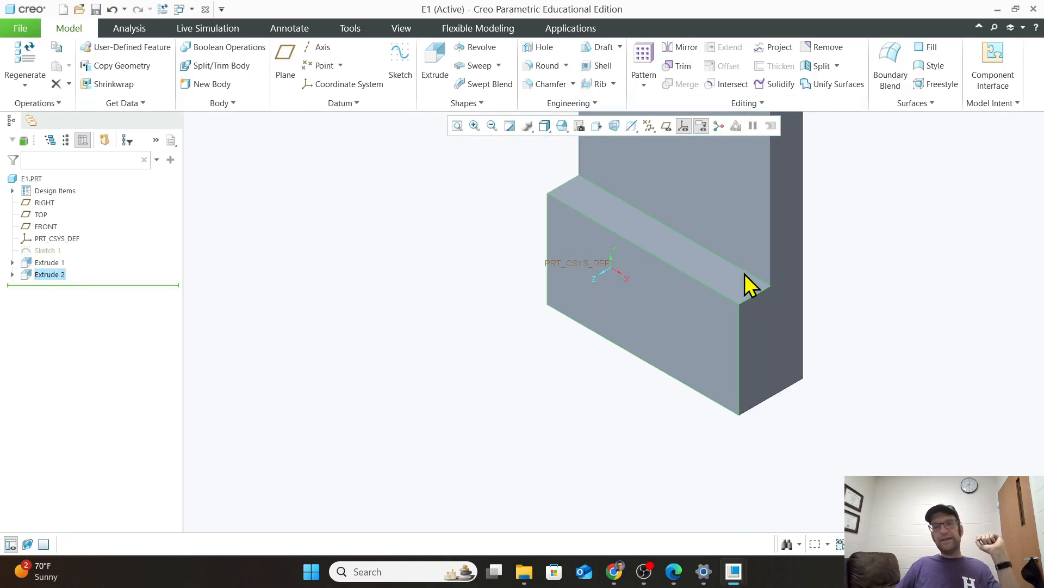
{"action": "left_click", "coordinate": [458, 126]}
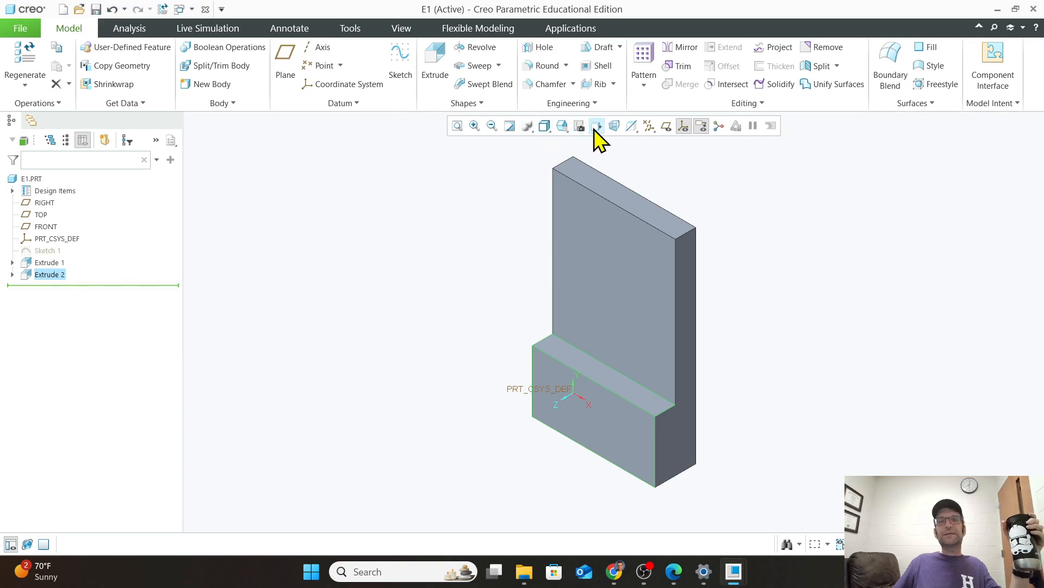
{"action": "left_click", "coordinate": [563, 127]}
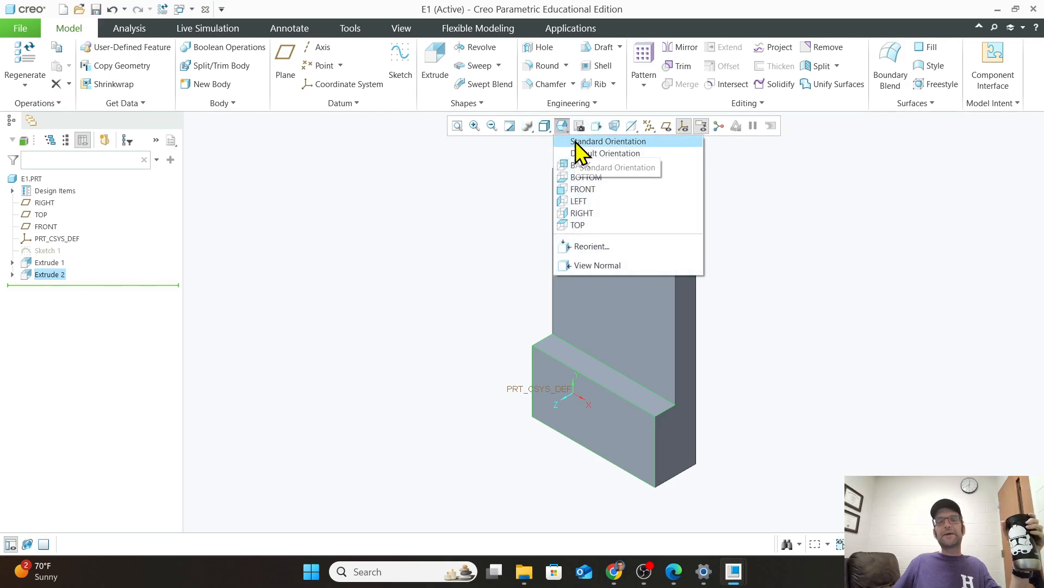
{"action": "left_click", "coordinate": [581, 189]}
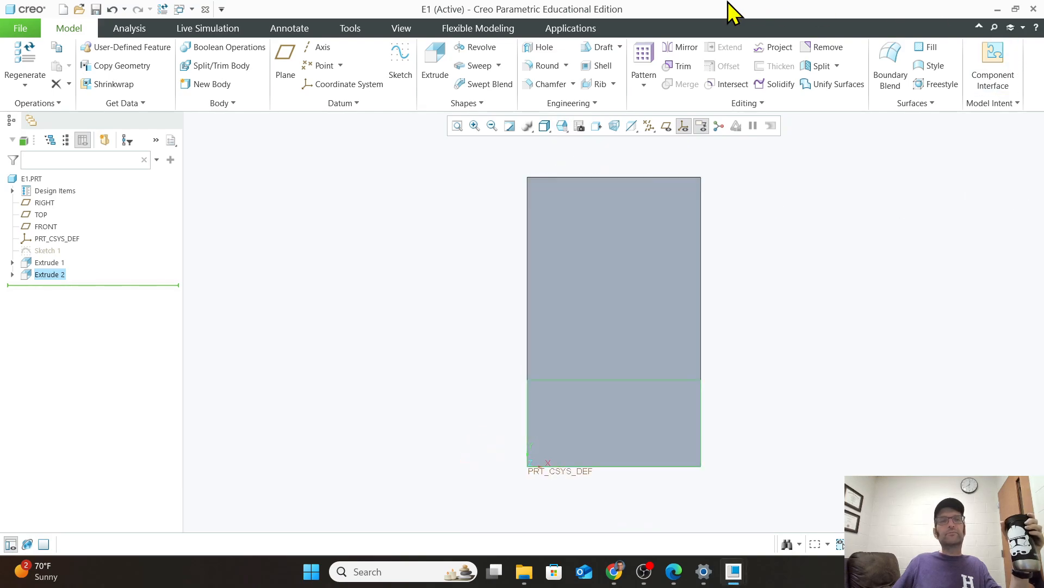
{"action": "left_click", "coordinate": [403, 73]}
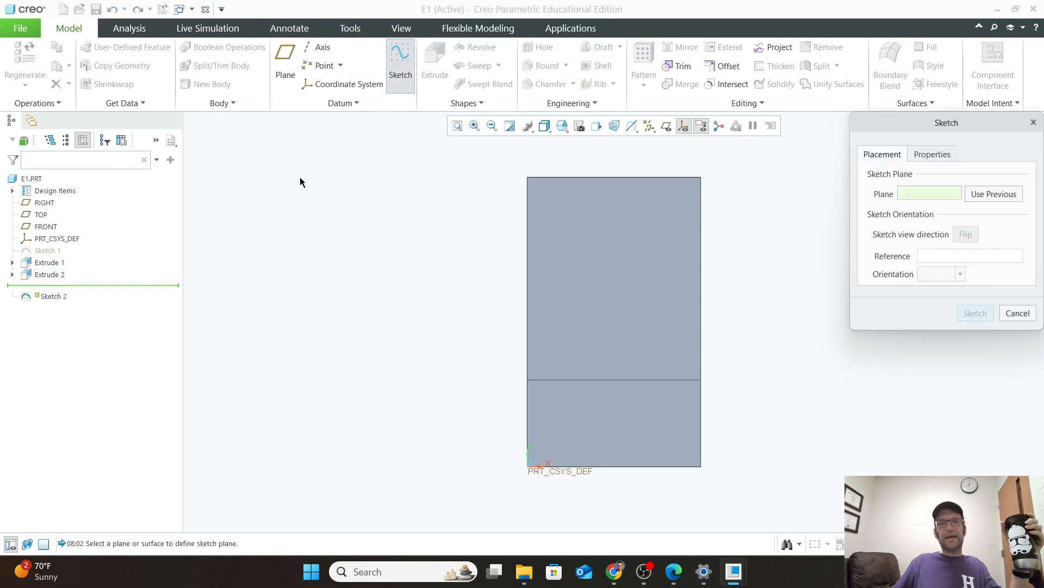
{"action": "left_click", "coordinate": [572, 253]}
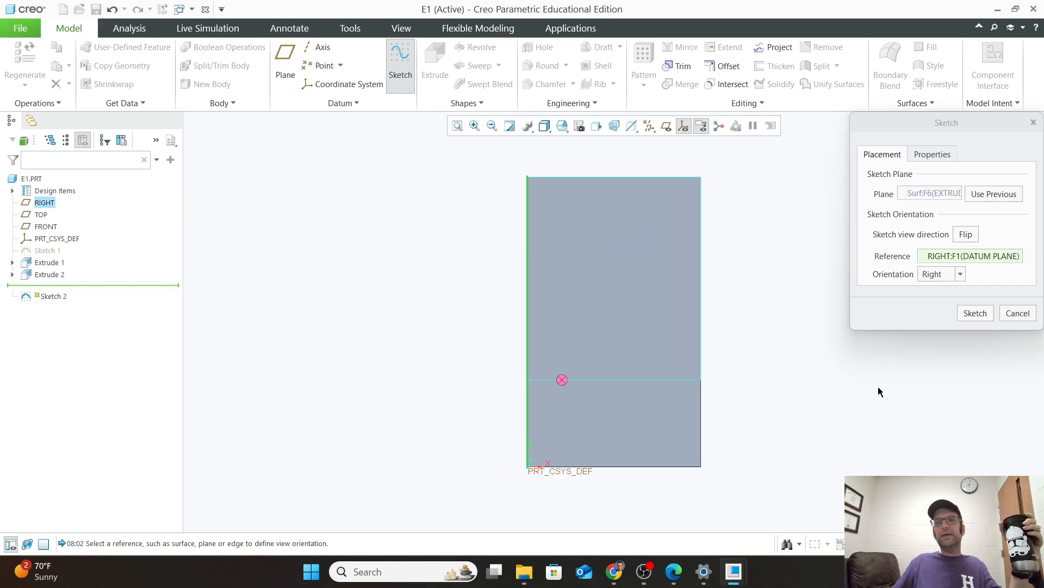
{"action": "left_click", "coordinate": [975, 313]}
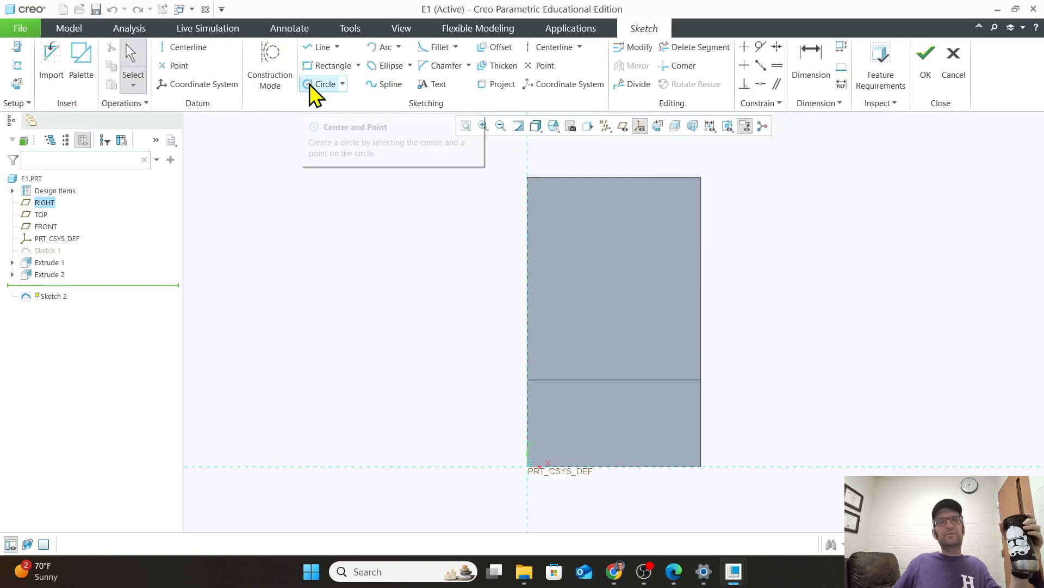
Sketch a center-and-point circle about 0.46 in diameter near the plate's upper-left corner, about 0.67 from the left edge and 4.31 above the bottom
{"action": "left_click", "coordinate": [342, 85]}
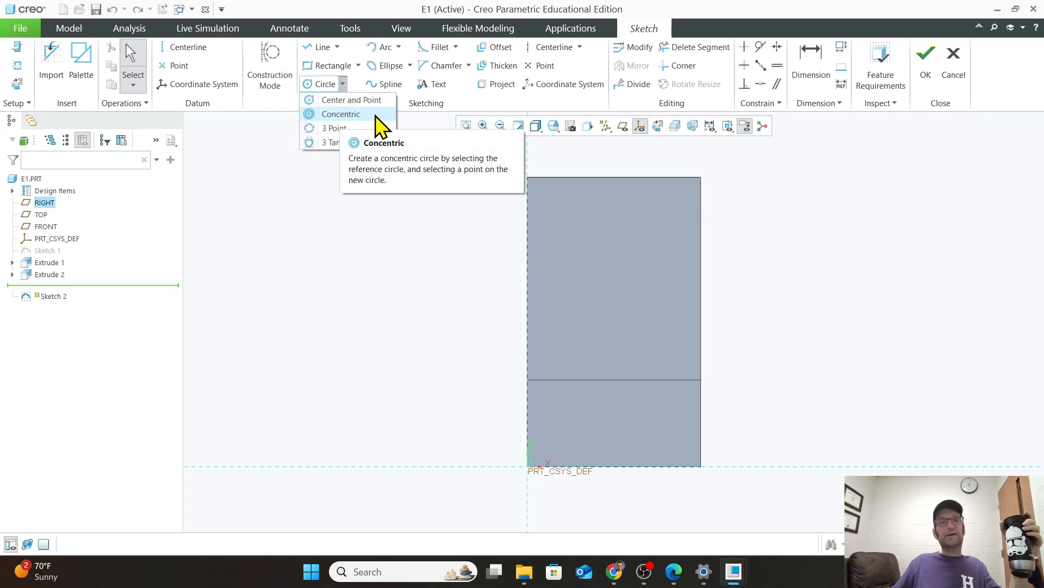
{"action": "left_click", "coordinate": [358, 104]}
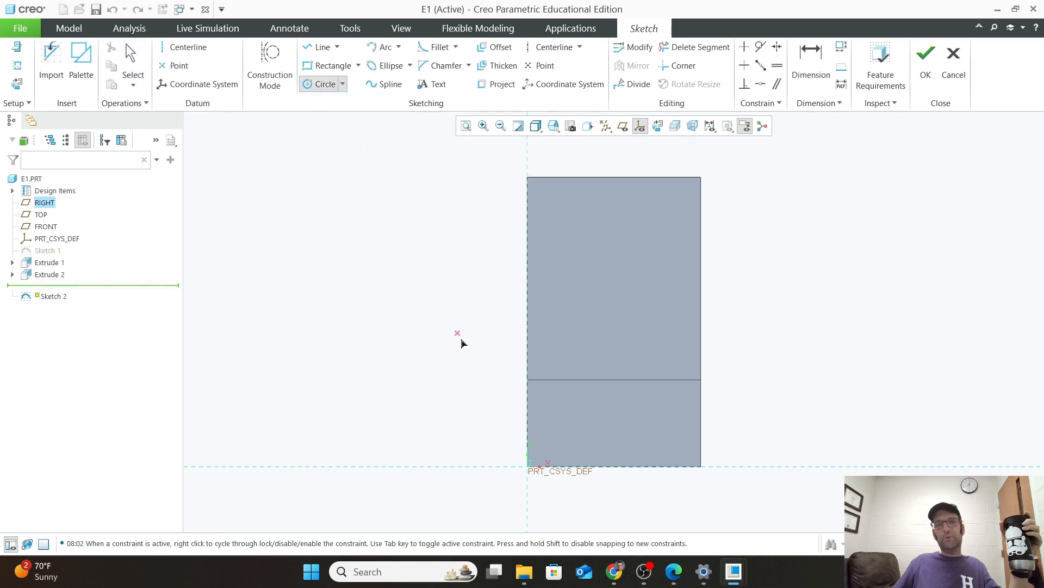
{"action": "left_click", "coordinate": [566, 217]}
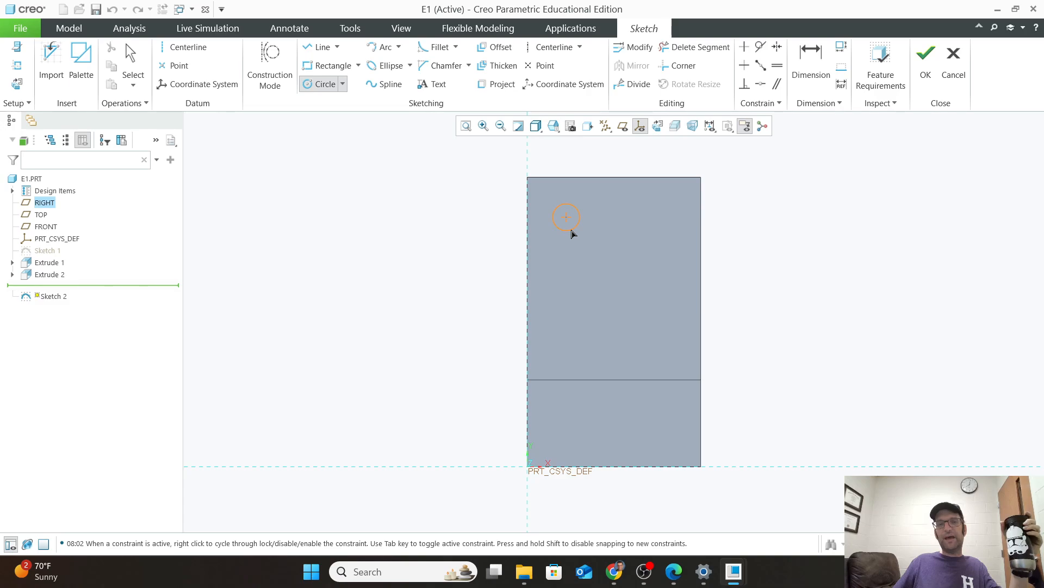
{"action": "left_click", "coordinate": [572, 232]}
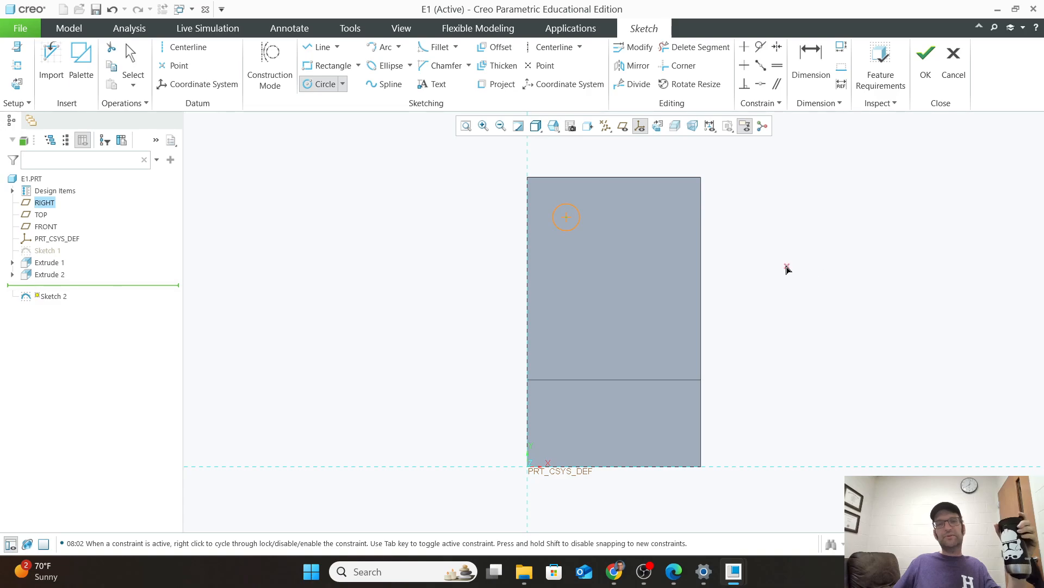
{"action": "left_click", "coordinate": [566, 218]}
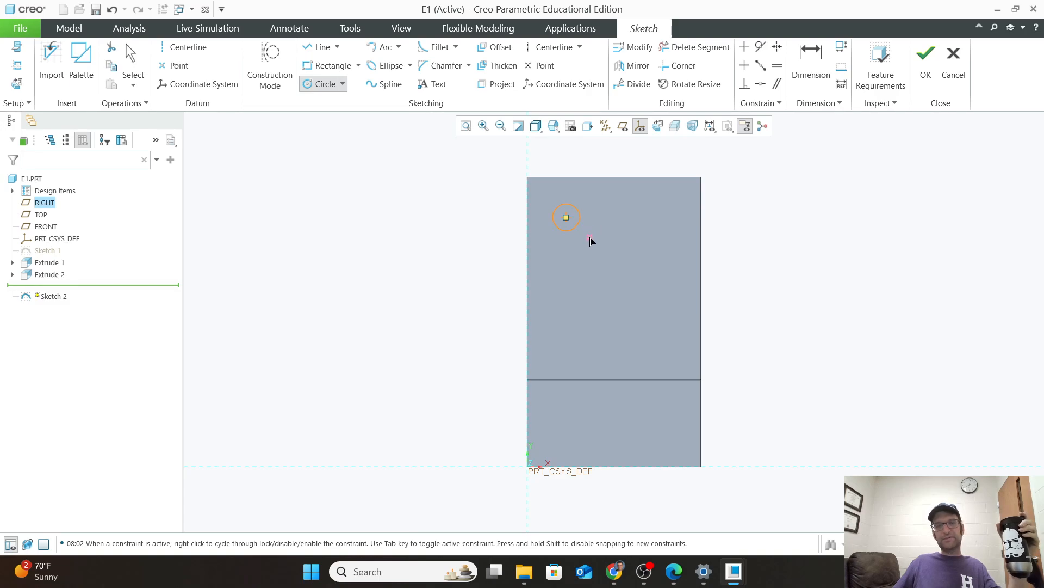
{"action": "middle_click", "coordinate": [753, 240]}
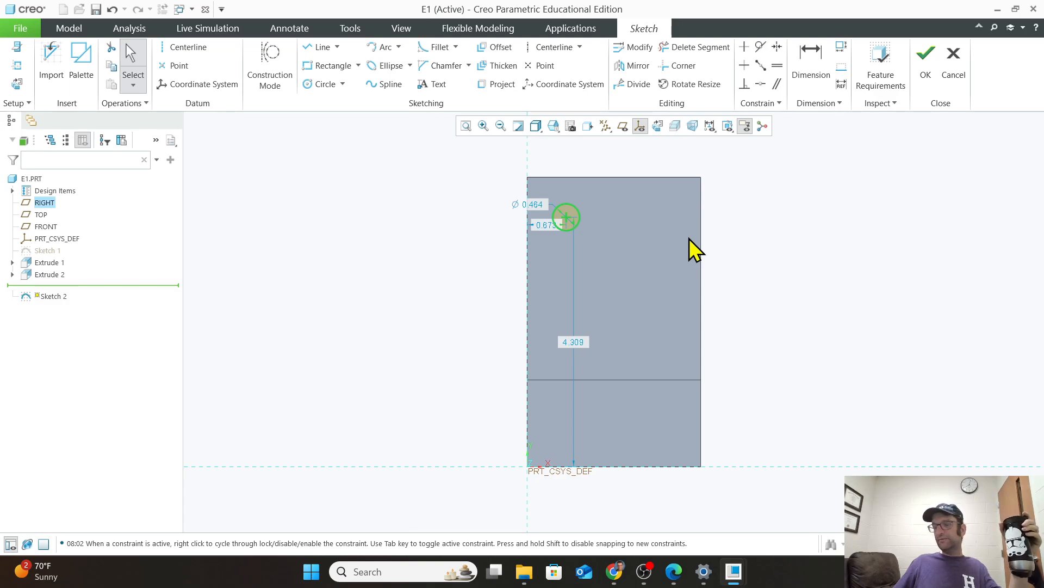
Set the circle's diameter to 0.5 and its center's distance from the plate's left edge to 1
{"action": "scroll", "coordinate": [576, 228], "scroll_direction": "down", "scroll_amount": 5}
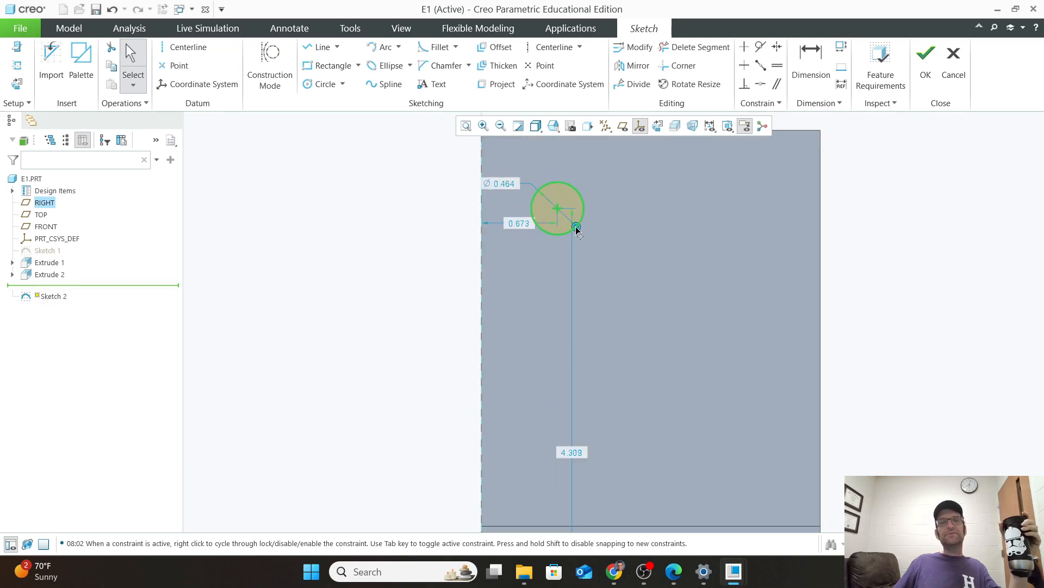
{"action": "scroll", "coordinate": [645, 354], "scroll_direction": "up", "scroll_amount": 1}
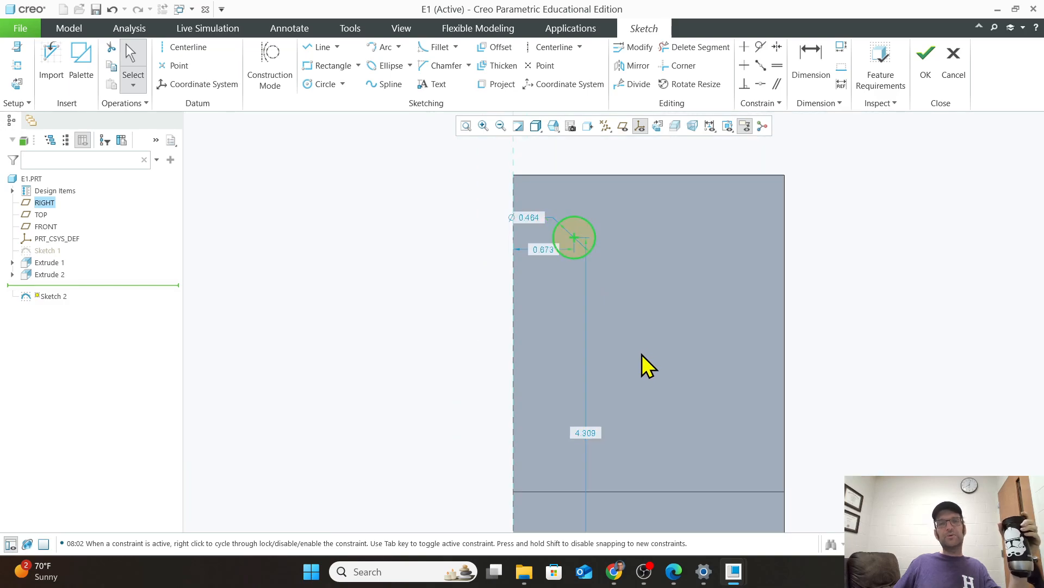
{"action": "scroll", "coordinate": [578, 222], "scroll_direction": "down", "scroll_amount": 1}
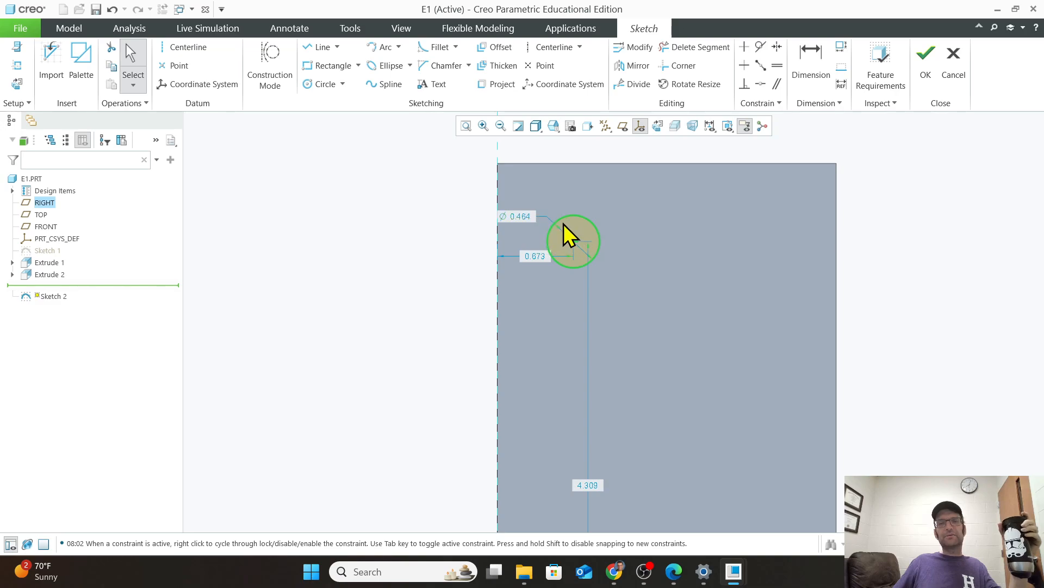
{"action": "double_click", "coordinate": [518, 219]}
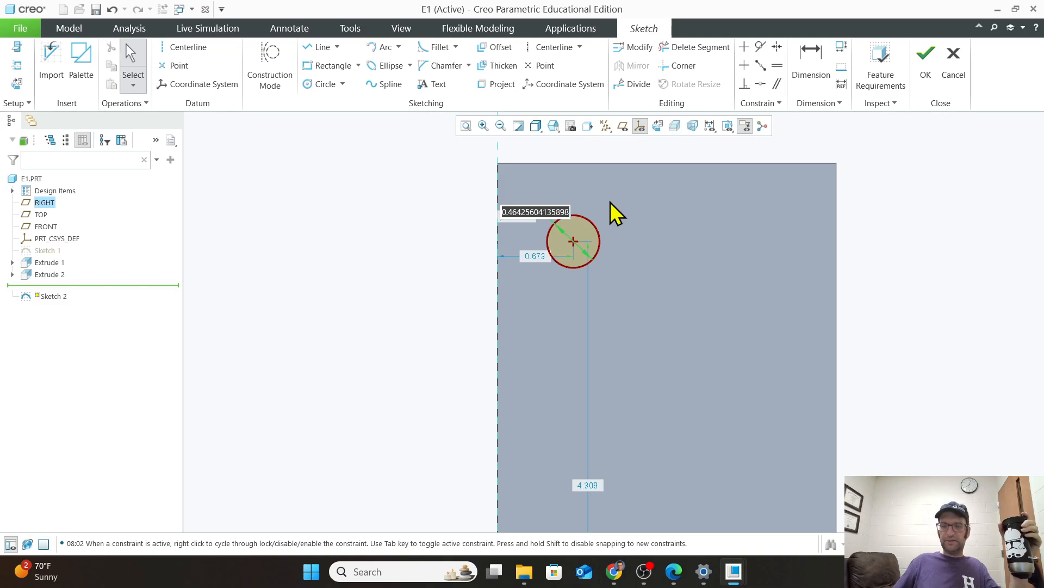
{"action": "type", "text": ".5"}
{"action": "key", "text": "Return"}
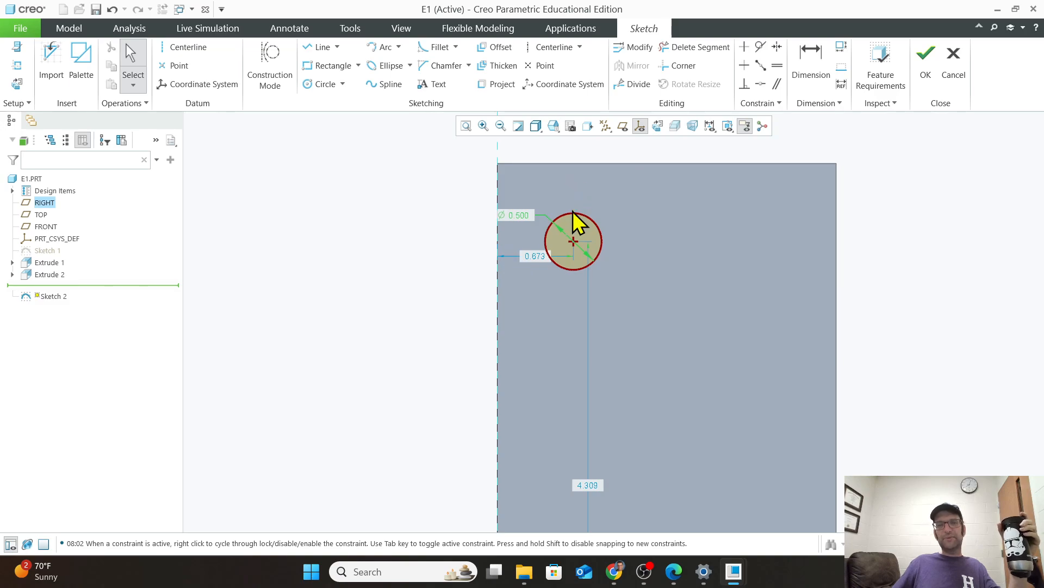
{"action": "double_click", "coordinate": [530, 258]}
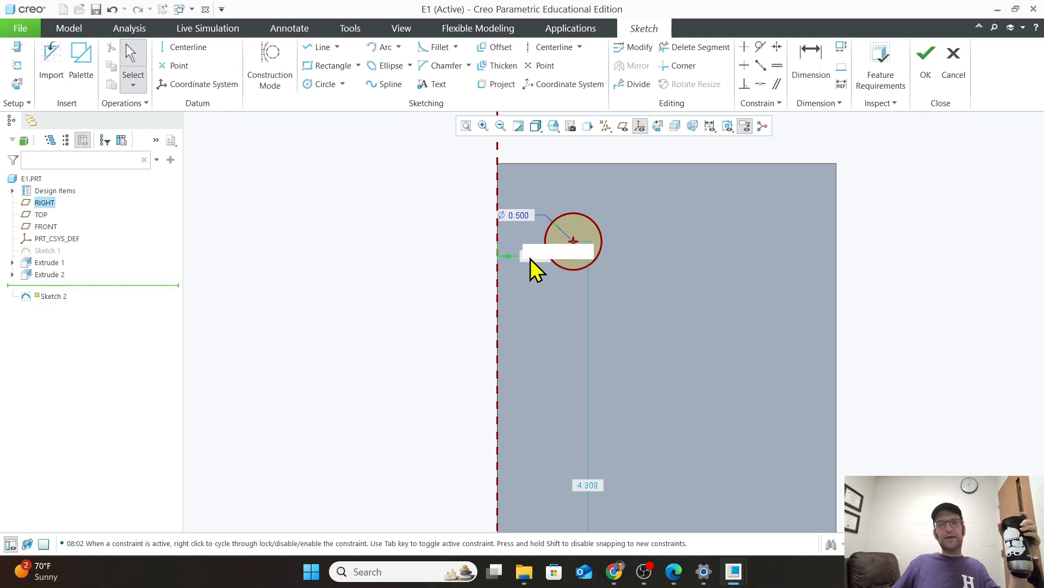
{"action": "type", "text": "1"}
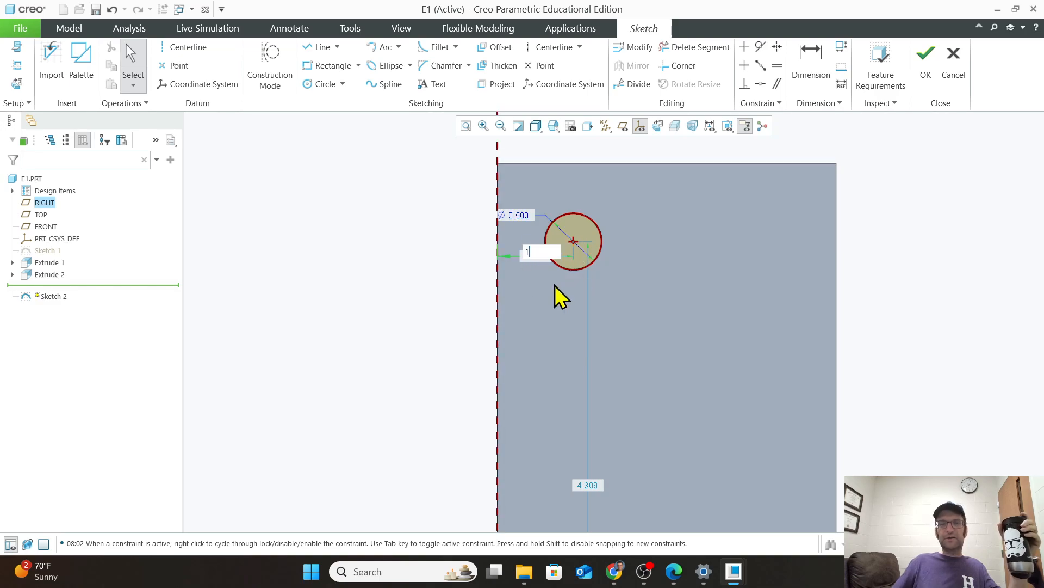
{"action": "key", "text": "Return"}
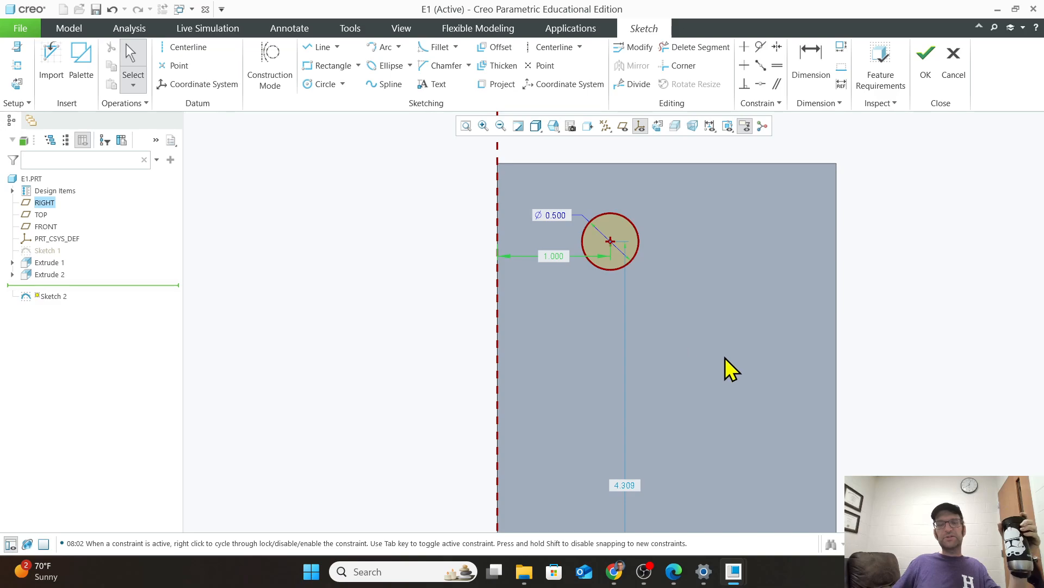
Try to replace the circle's weak vertical dimension, which is measured from the plate's bottom edge
{"action": "scroll", "coordinate": [726, 356], "scroll_direction": "down", "scroll_amount": 1}
{"action": "scroll", "coordinate": [726, 354], "scroll_direction": "up", "scroll_amount": 2}
{"action": "scroll", "coordinate": [734, 439], "scroll_direction": "up", "scroll_amount": 2}
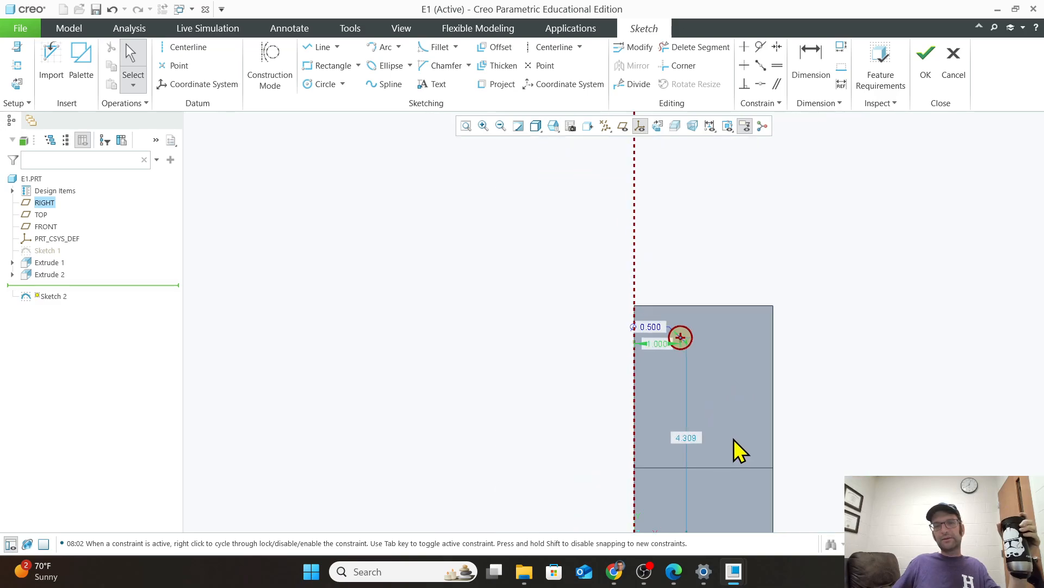
{"action": "left_click", "coordinate": [467, 126]}
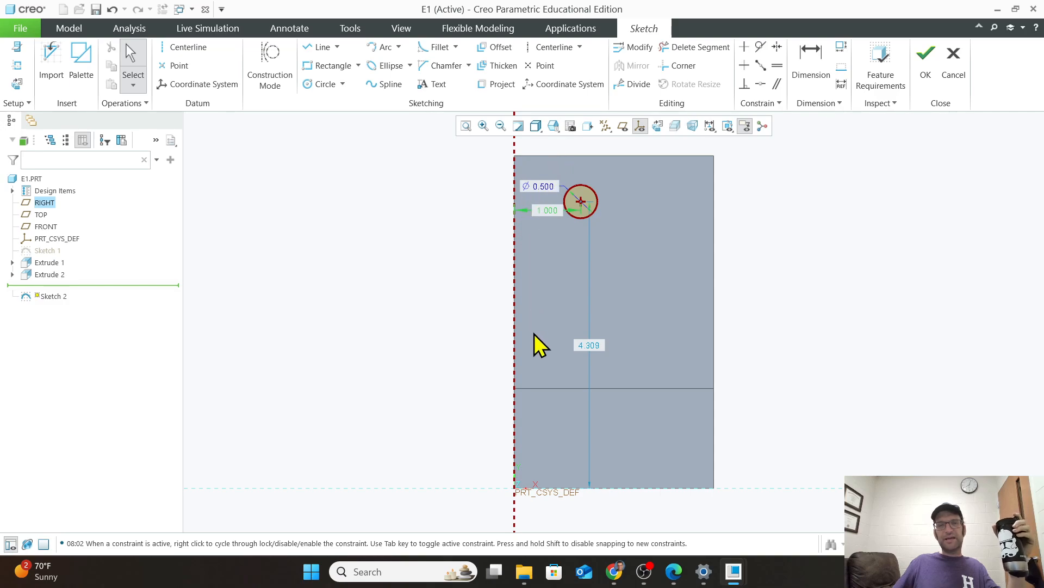
{"action": "left_click", "coordinate": [587, 349]}
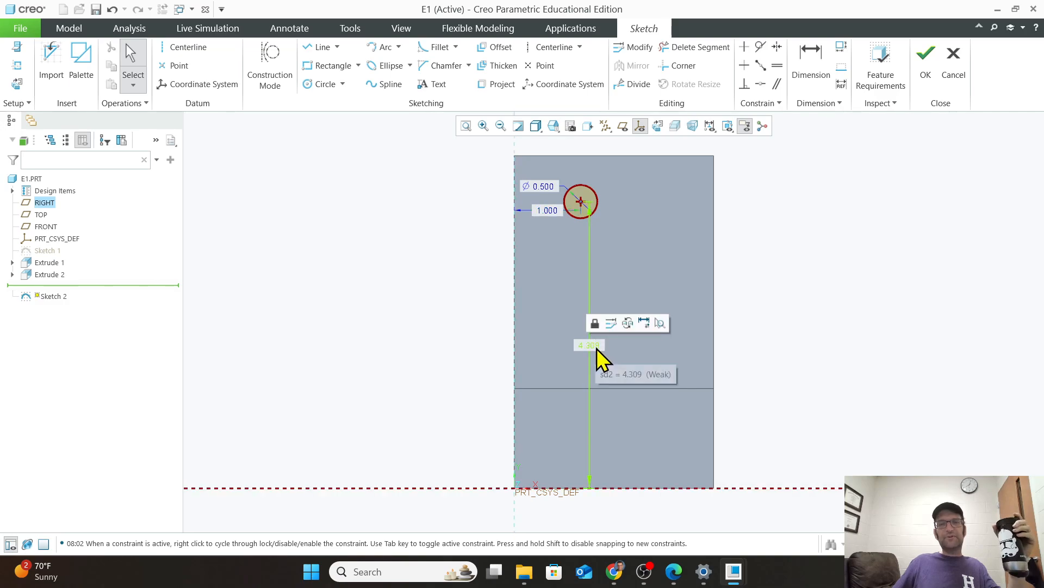
{"action": "left_click", "coordinate": [628, 324]}
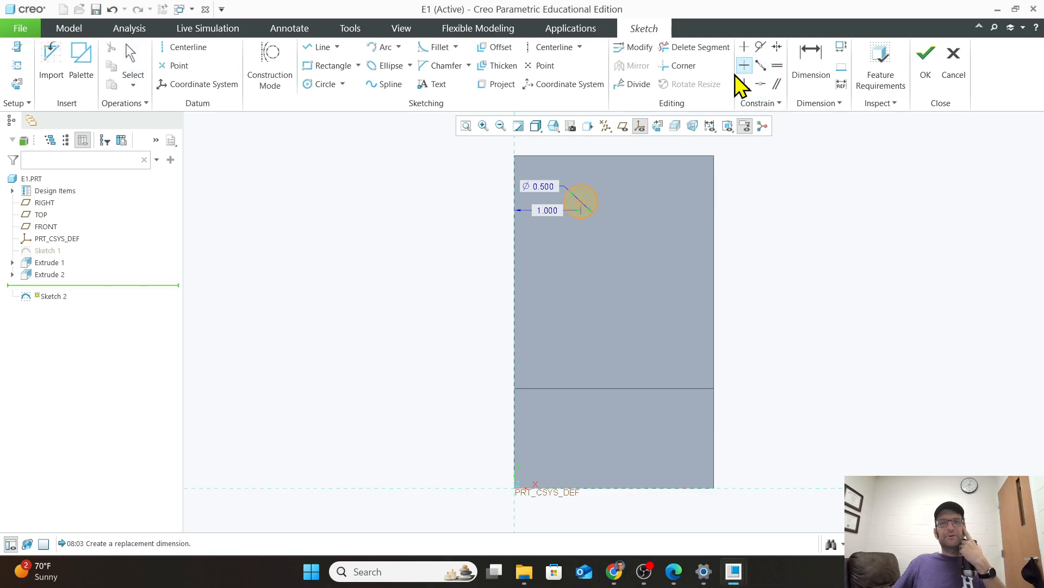
{"action": "left_click", "coordinate": [795, 65]}
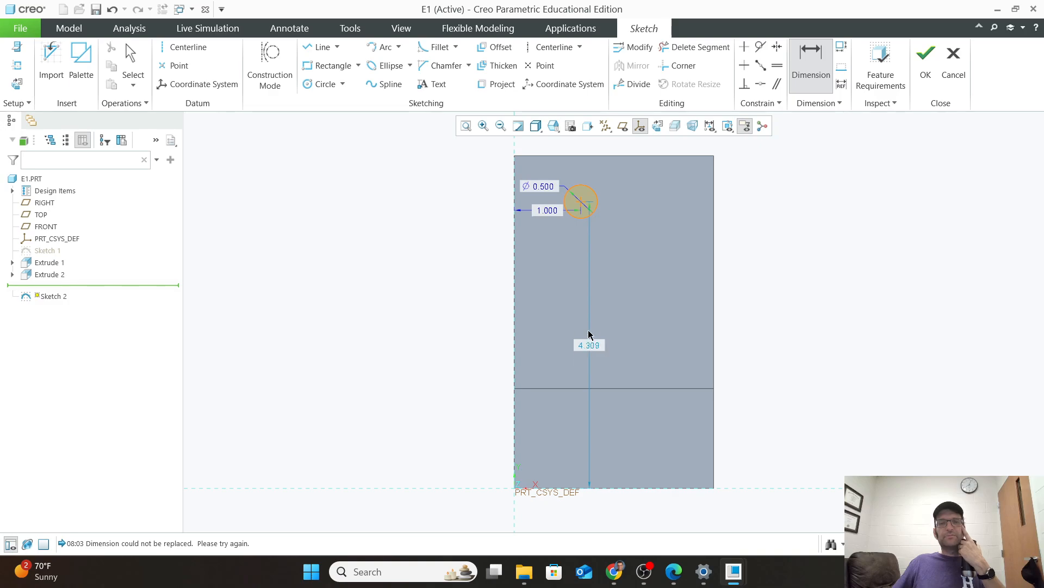
{"action": "middle_click", "coordinate": [738, 235]}
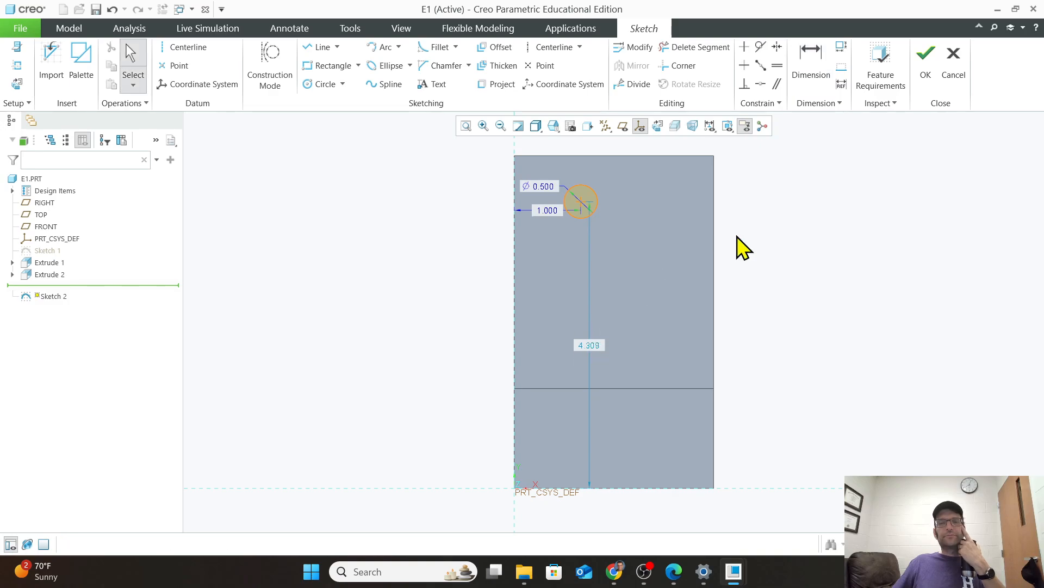
{"action": "left_click", "coordinate": [588, 330]}
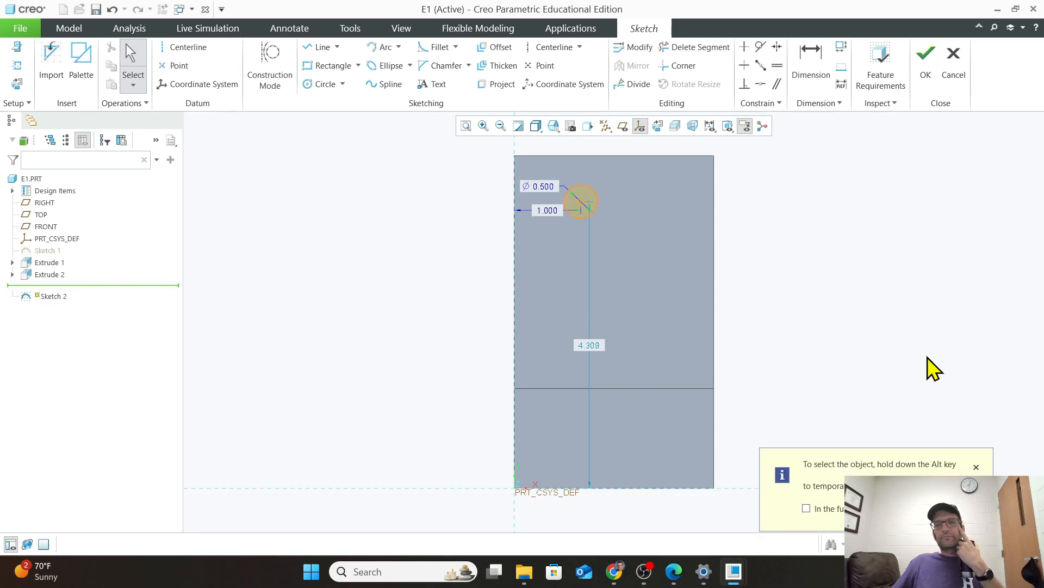
{"action": "left_click", "coordinate": [975, 460]}
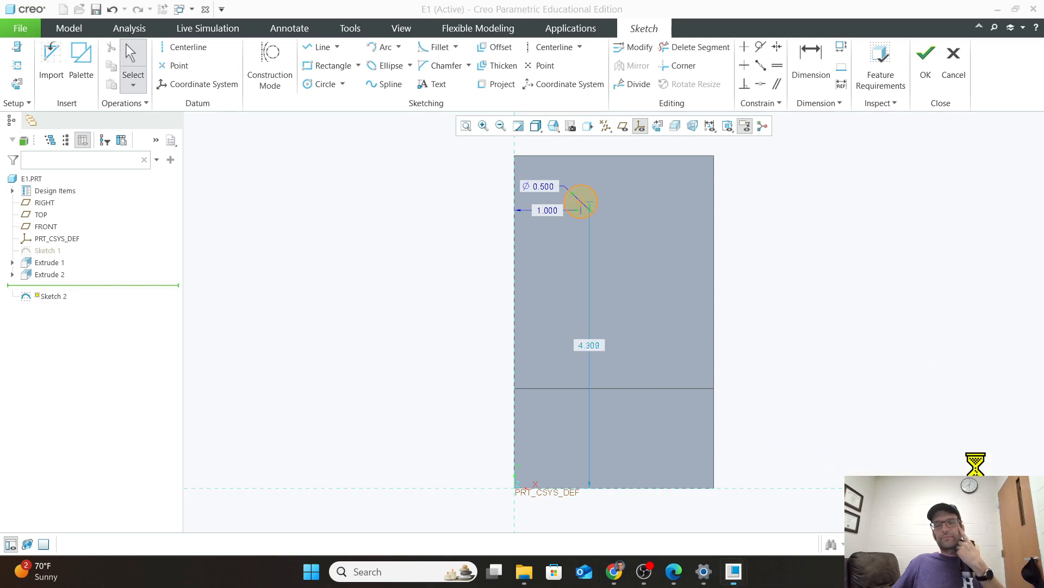
{"action": "left_click", "coordinate": [591, 347]}
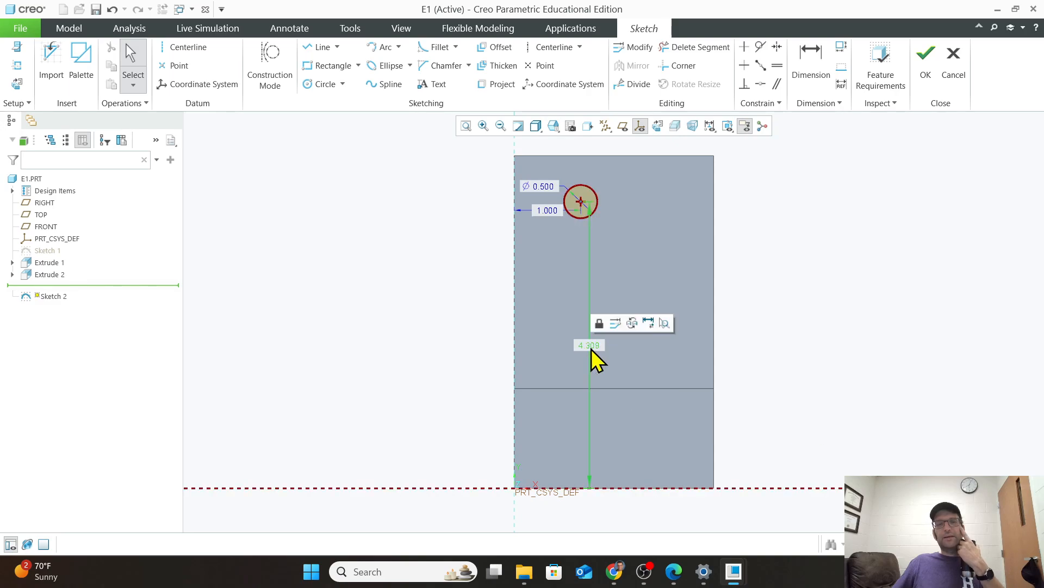
{"action": "left_click", "coordinate": [631, 324]}
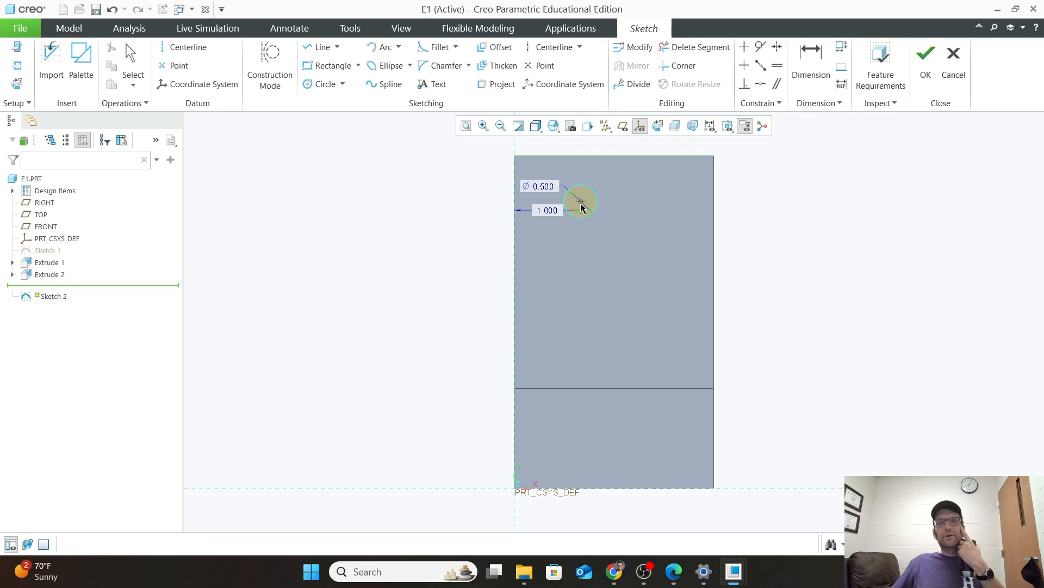
Dimension the circle's center from the plate's top edge and set the distance to 1
{"action": "left_click", "coordinate": [817, 66]}
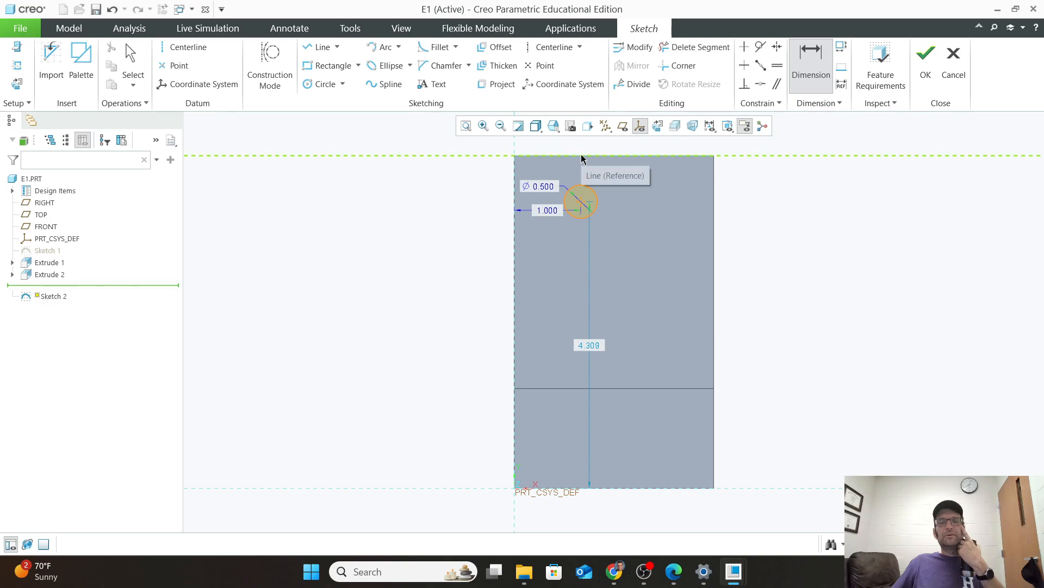
{"action": "left_click", "coordinate": [581, 202]}
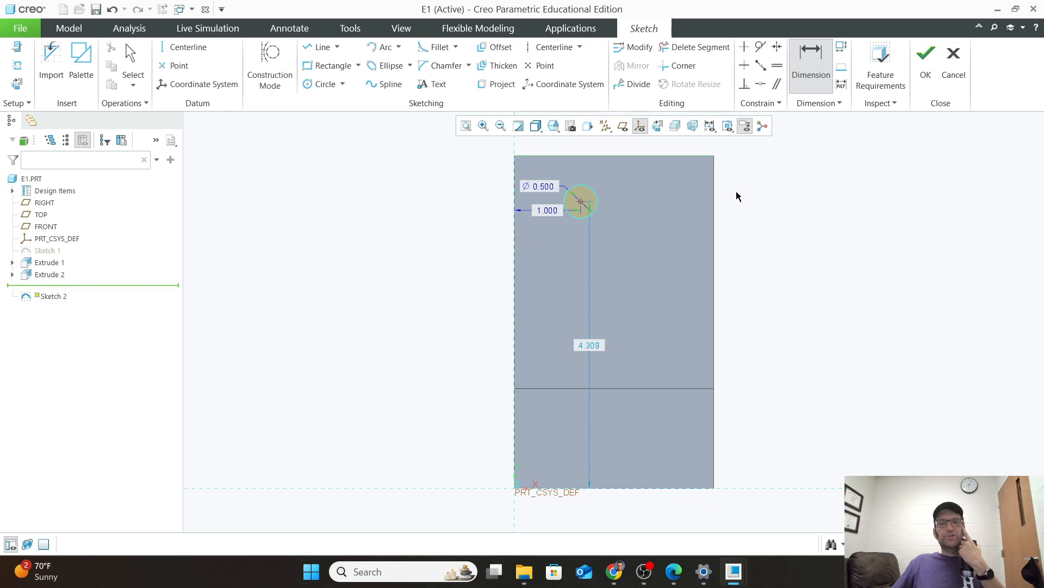
{"action": "middle_click", "coordinate": [479, 176]}
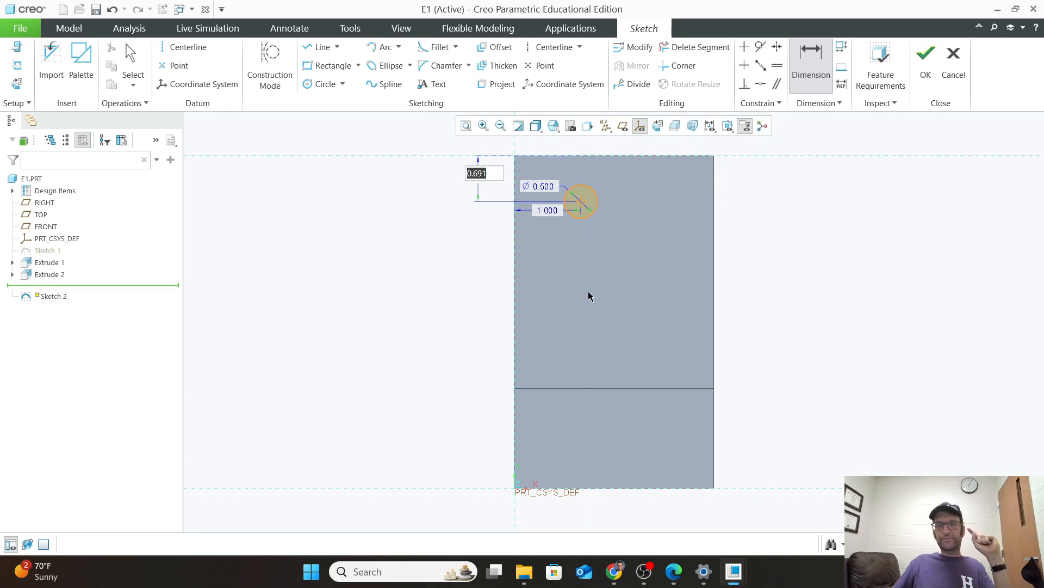
{"action": "type", "text": "1"}
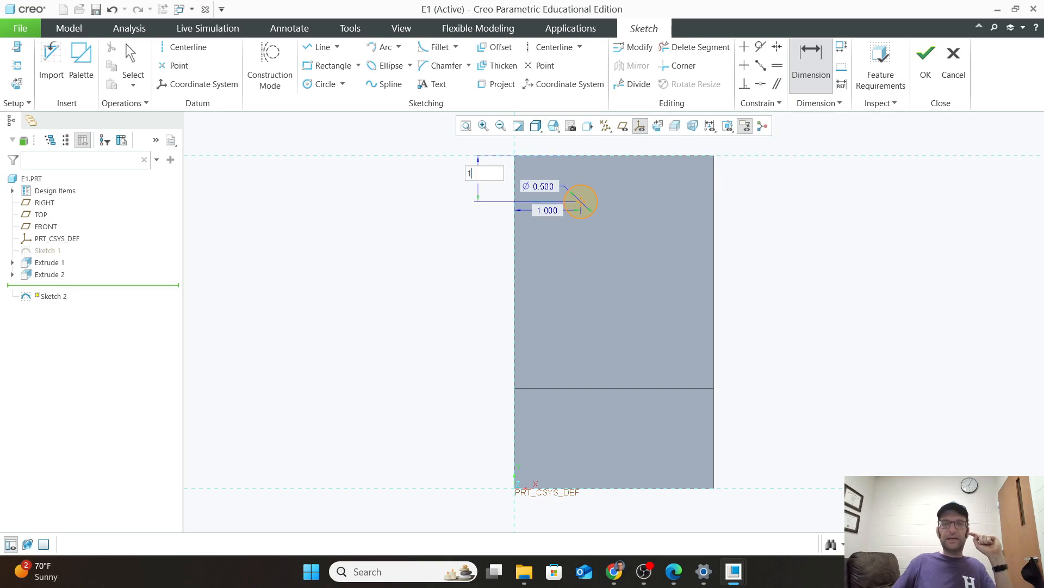
{"action": "key", "text": "Return"}
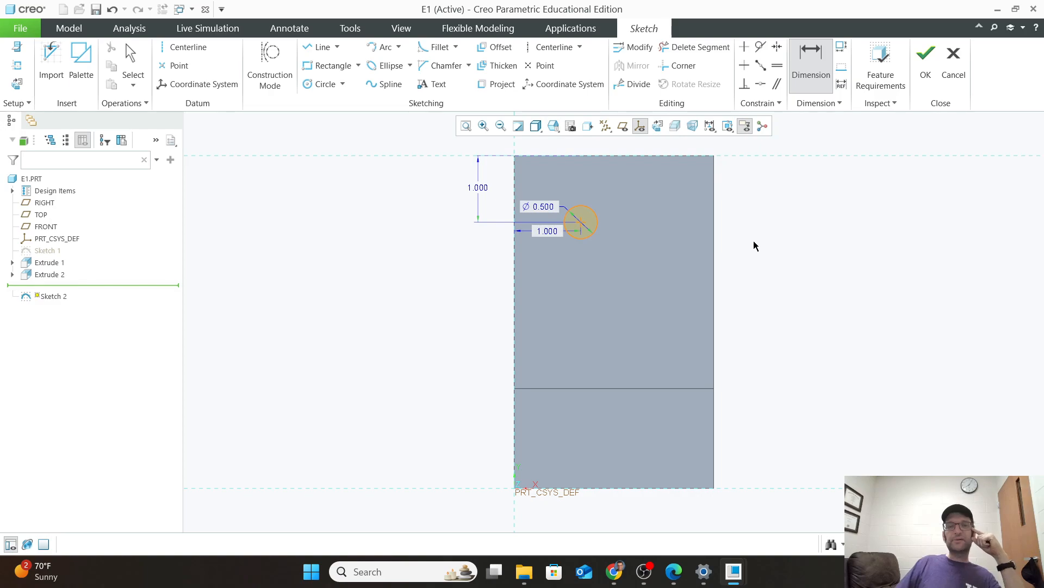
Change the circle's diameter to 0.75 and finish the sketch
{"action": "double_click", "coordinate": [540, 210]}
{"action": "type", "text": "."}
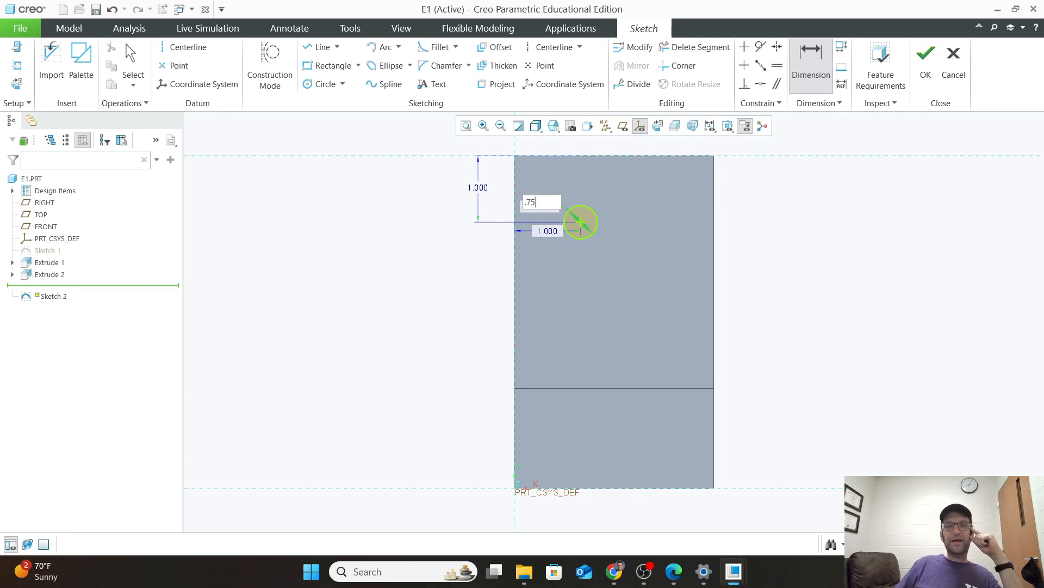
{"action": "type", "text": "75"}
{"action": "key", "text": "Return"}
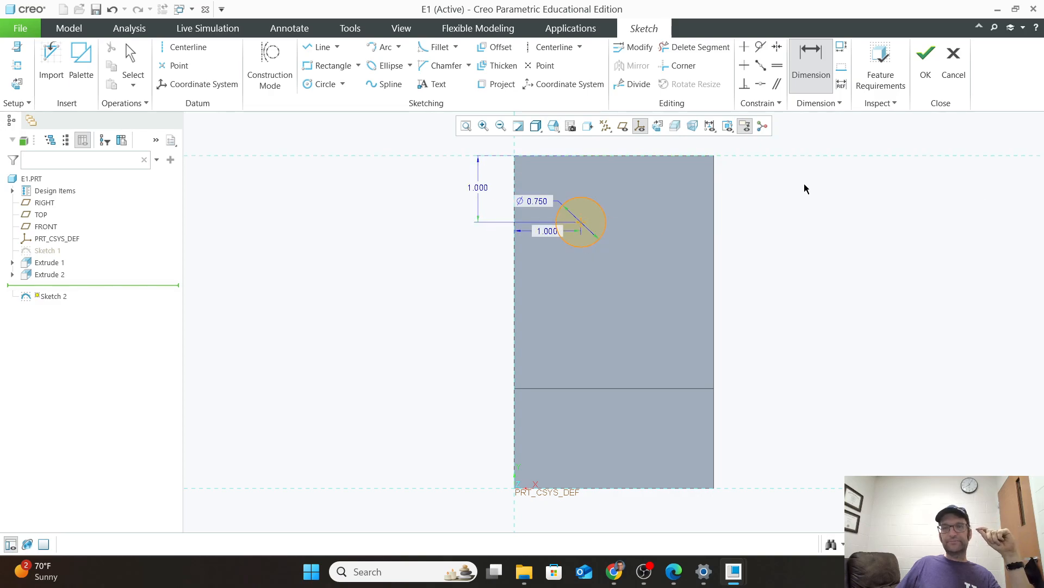
{"action": "left_click", "coordinate": [931, 54]}
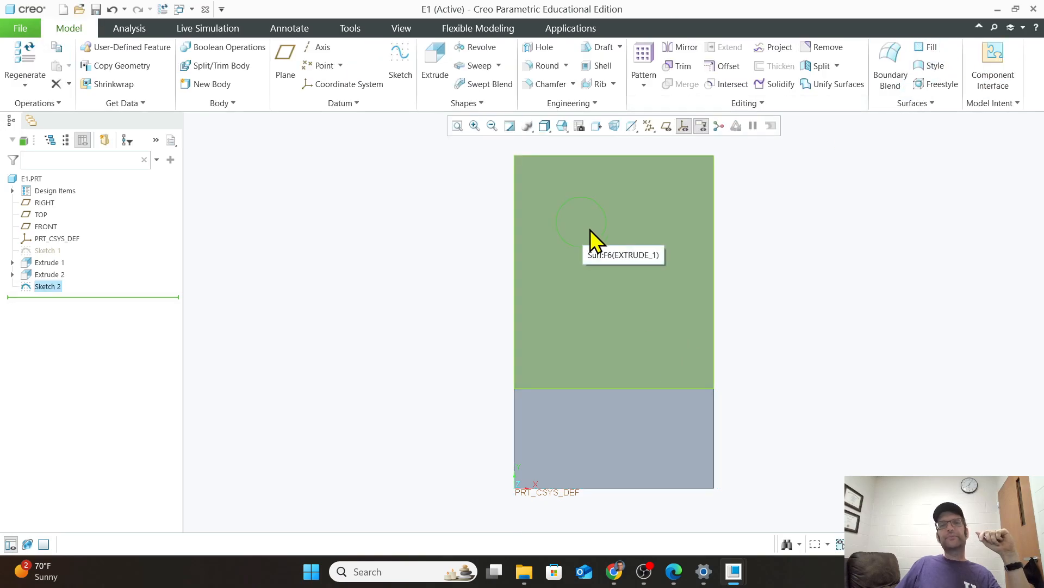
Extrude the circle sketch backward into the plate as a material-removing cut about 1.06 deep
{"action": "left_click", "coordinate": [437, 66]}
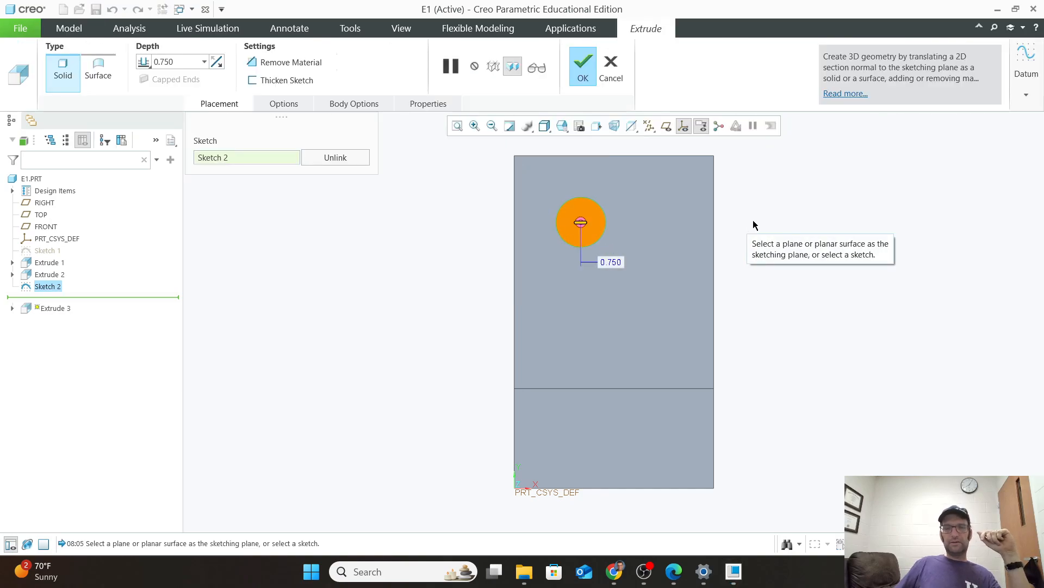
{"action": "left_click", "coordinate": [567, 131]}
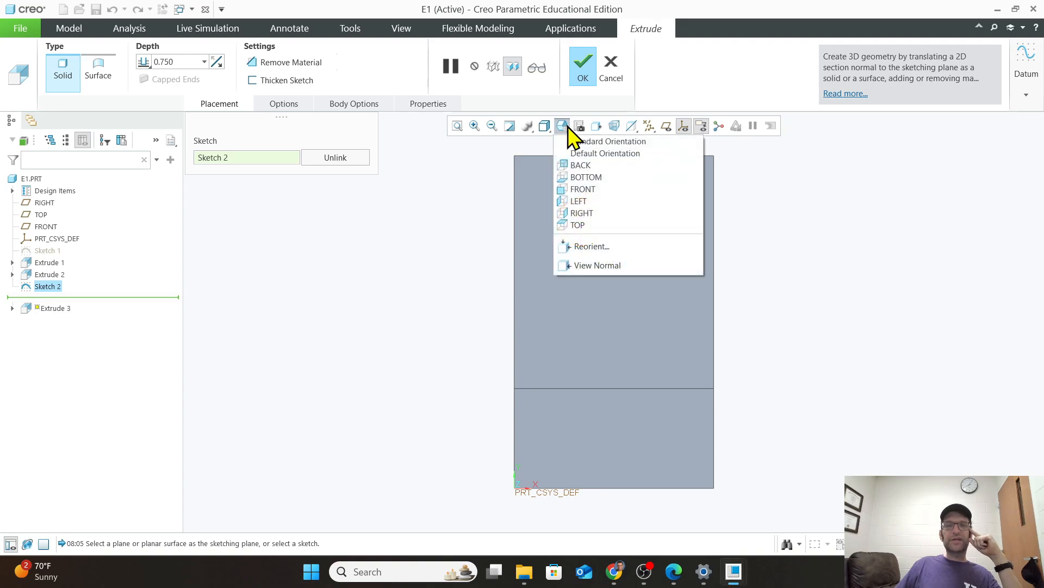
{"action": "left_click", "coordinate": [590, 151]}
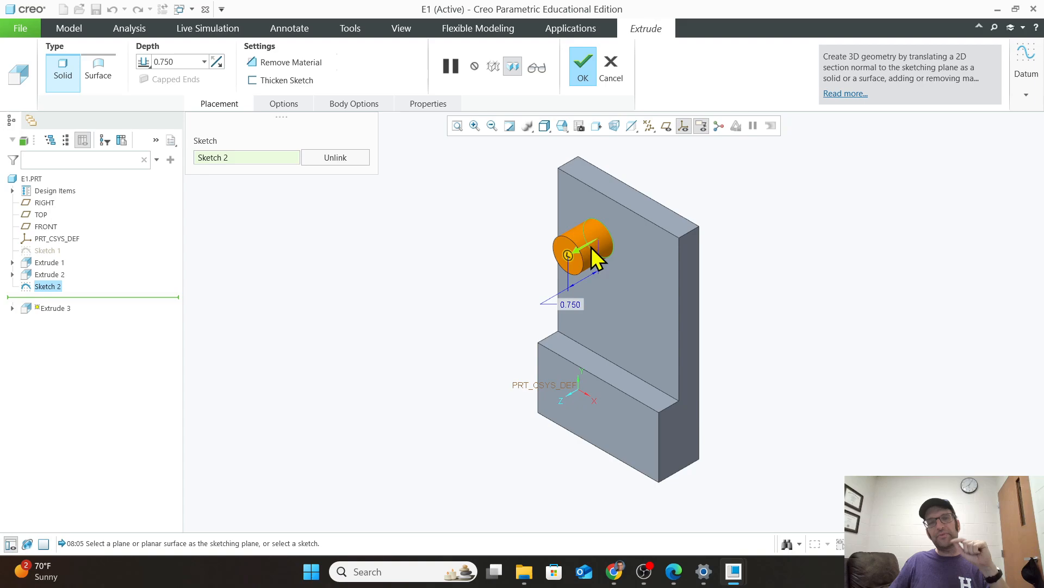
{"action": "scroll", "coordinate": [591, 250], "scroll_direction": "up", "scroll_amount": 4}
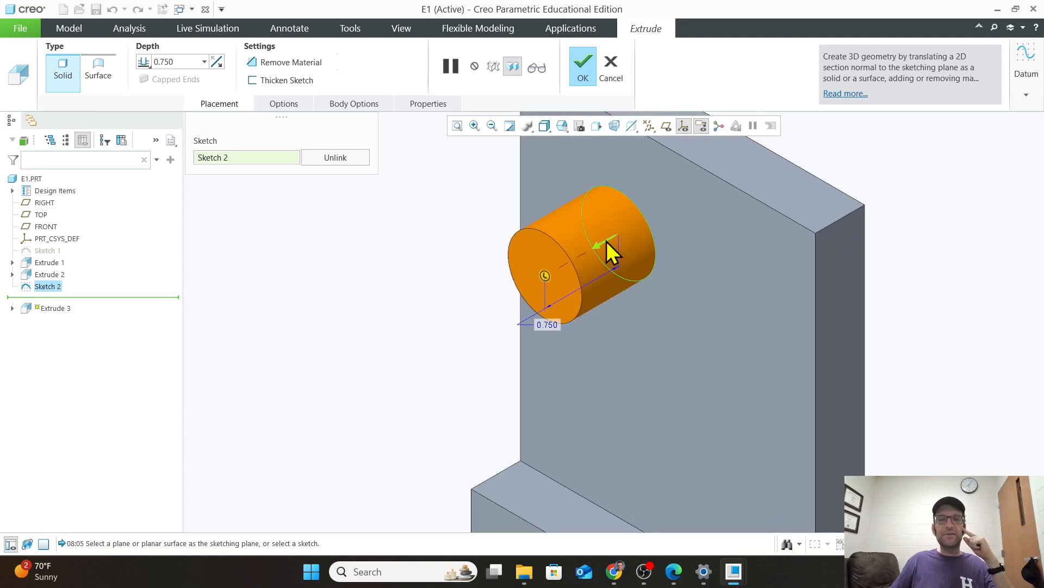
{"action": "left_click_drag", "start_coordinate": [546, 277], "coordinate": [514, 294]}
{"action": "left_click", "coordinate": [605, 242]}
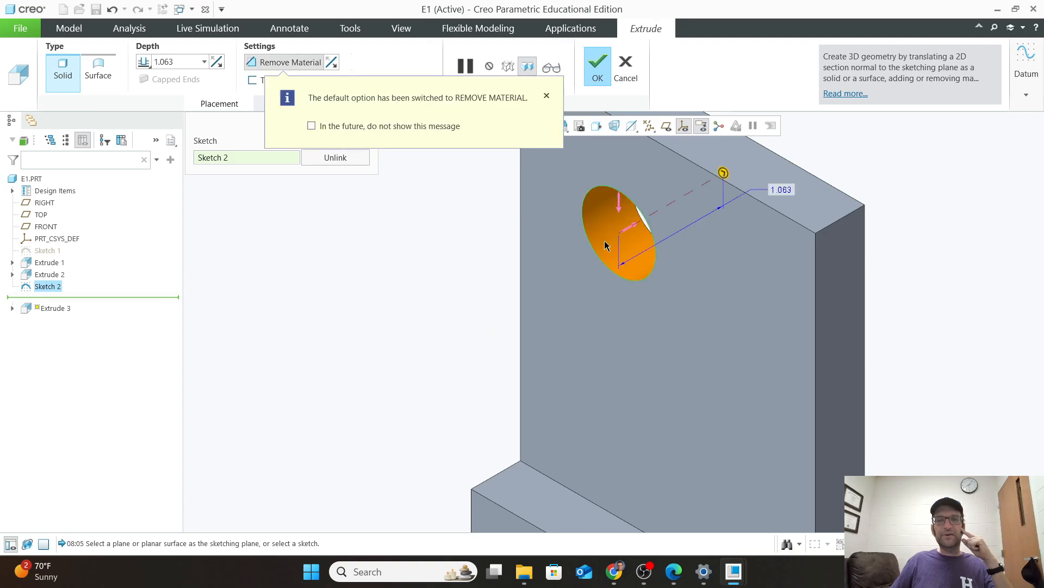
Set the circular cut's depth option to Through All and complete the extrusion
{"action": "scroll", "coordinate": [665, 373], "scroll_direction": "up", "scroll_amount": 2}
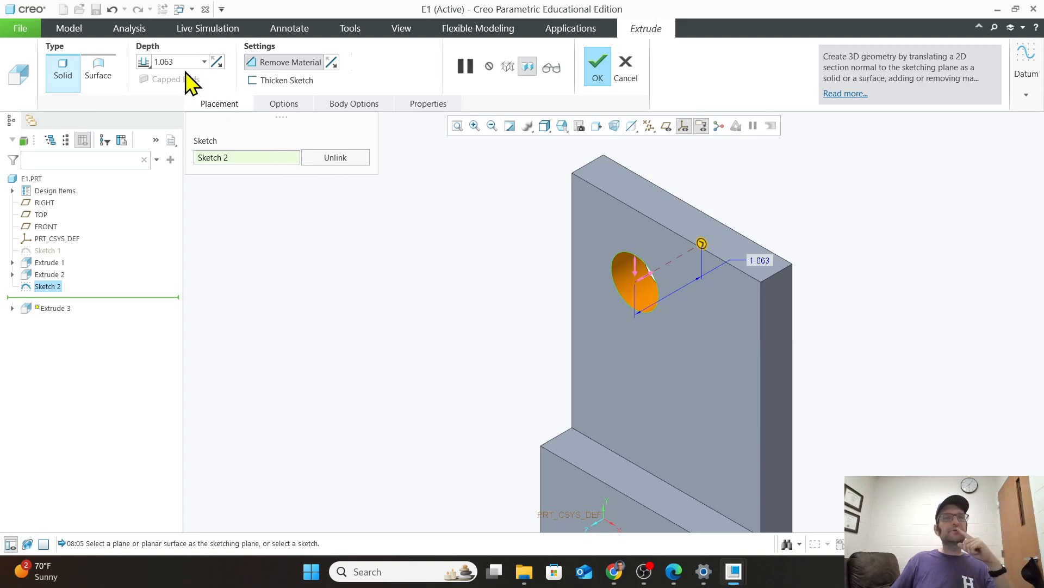
{"action": "left_click", "coordinate": [144, 62]}
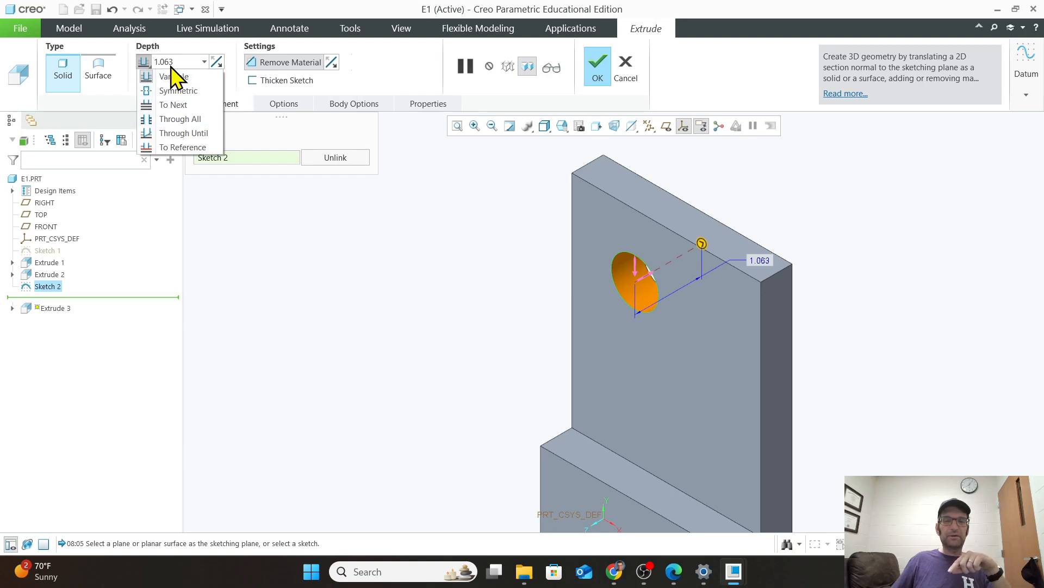
{"action": "left_click", "coordinate": [183, 121]}
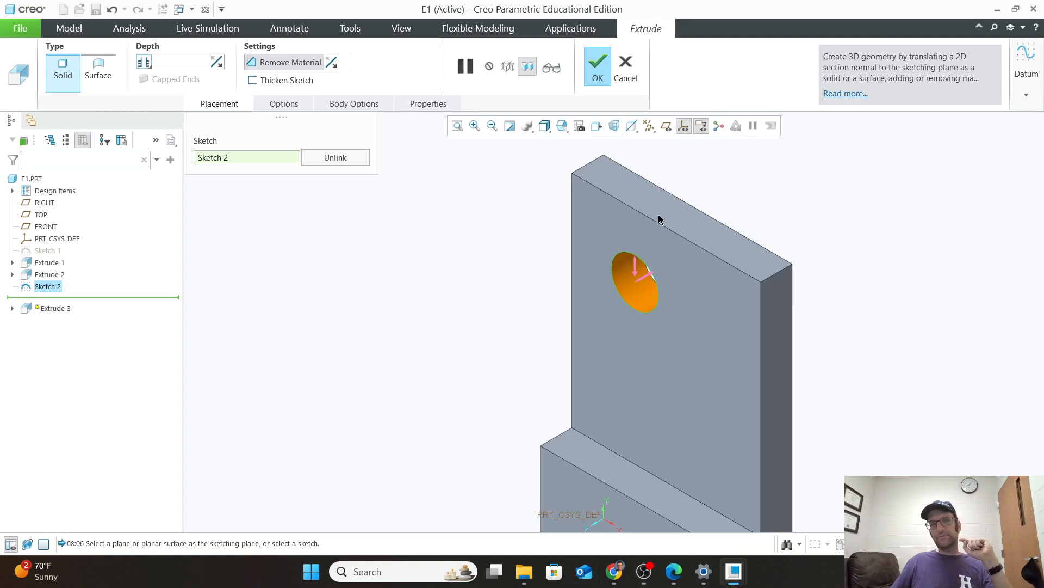
{"action": "scroll", "coordinate": [819, 289], "scroll_direction": "down", "scroll_amount": 2}
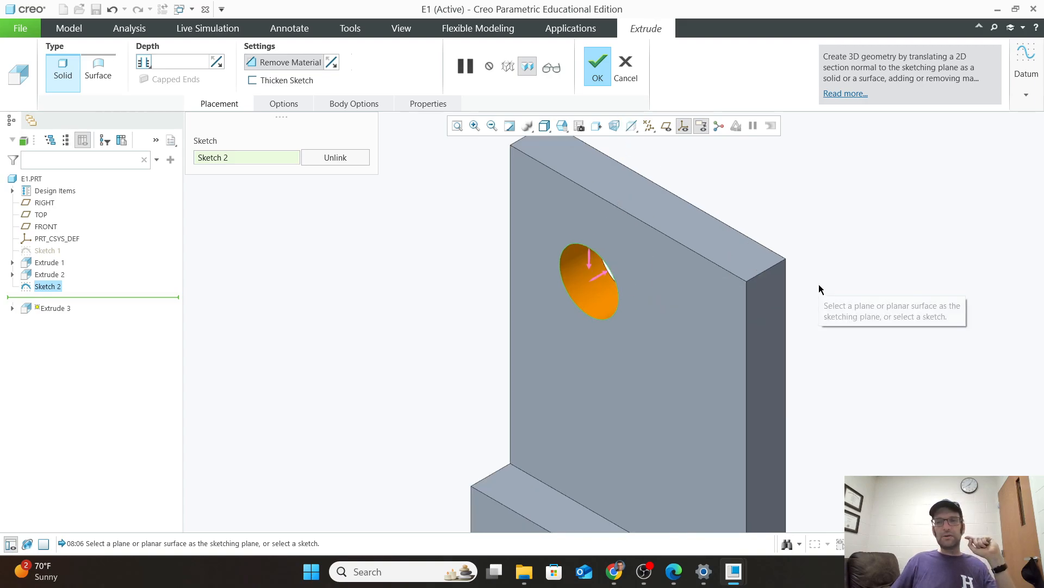
{"action": "scroll", "coordinate": [818, 326], "scroll_direction": "up", "scroll_amount": 4}
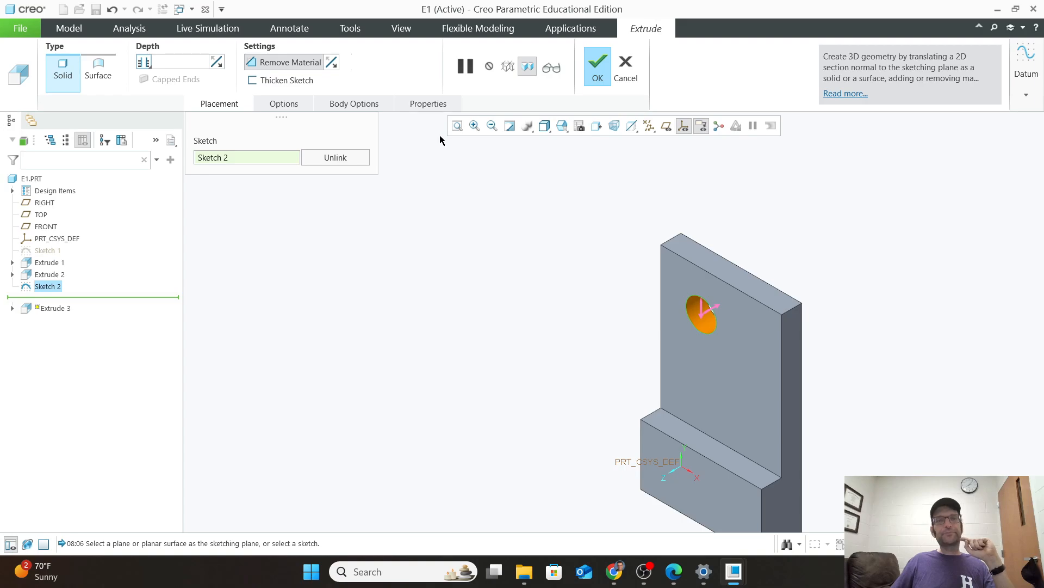
{"action": "left_click", "coordinate": [458, 125]}
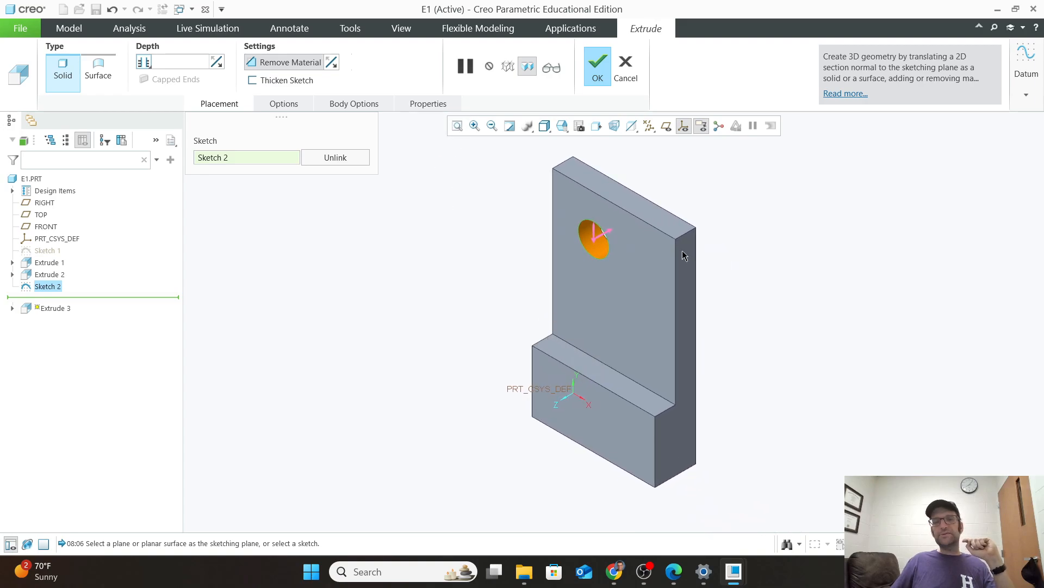
{"action": "middle_click", "coordinate": [625, 298]}
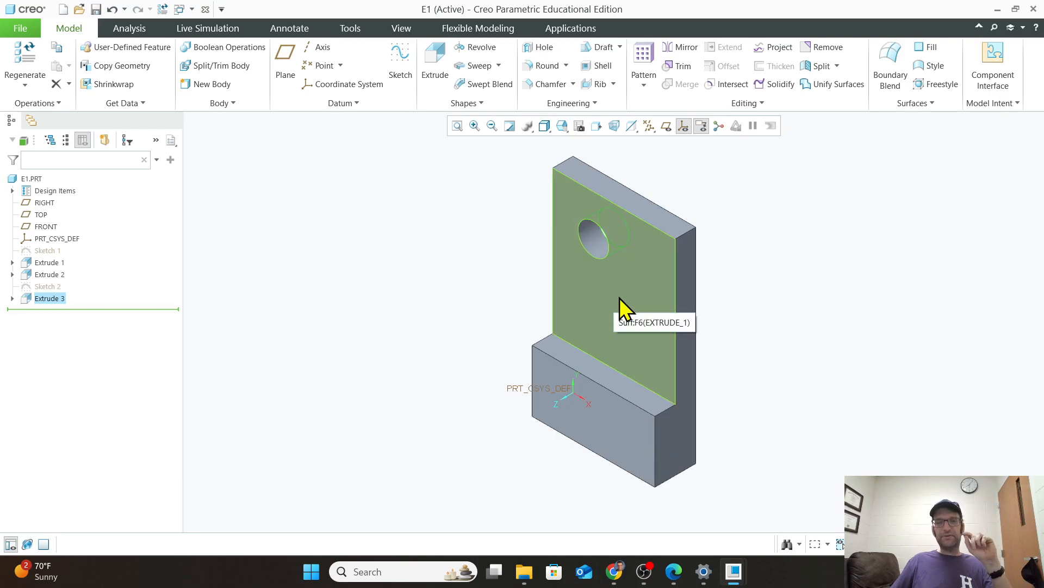
Toggle the display of coordinate systems and datum planes, leaving both hidden in the model view
{"action": "left_click", "coordinate": [684, 127]}
{"action": "left_click", "coordinate": [684, 127]}
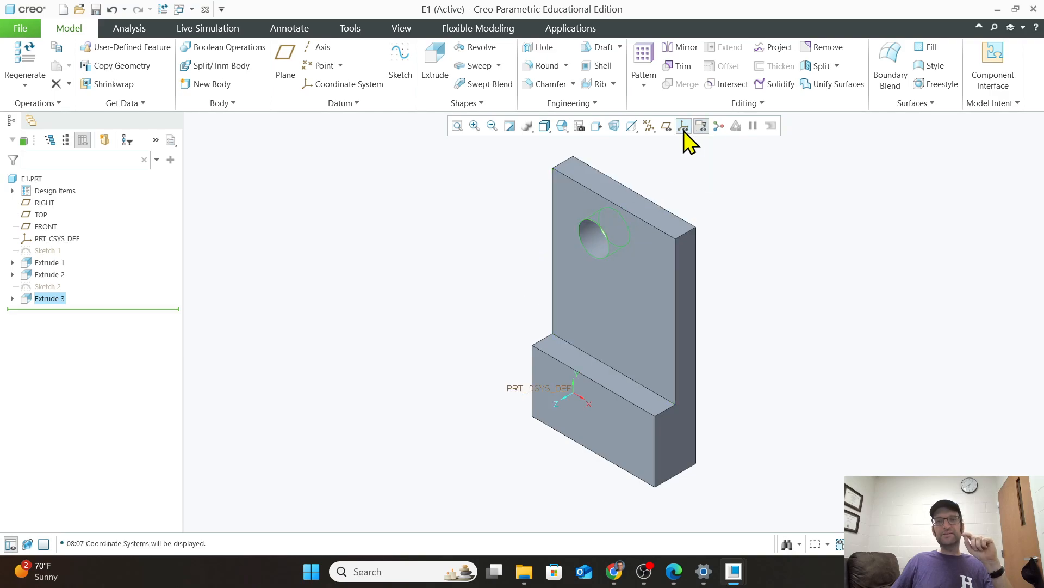
{"action": "left_click", "coordinate": [667, 127]}
{"action": "left_click", "coordinate": [667, 127]}
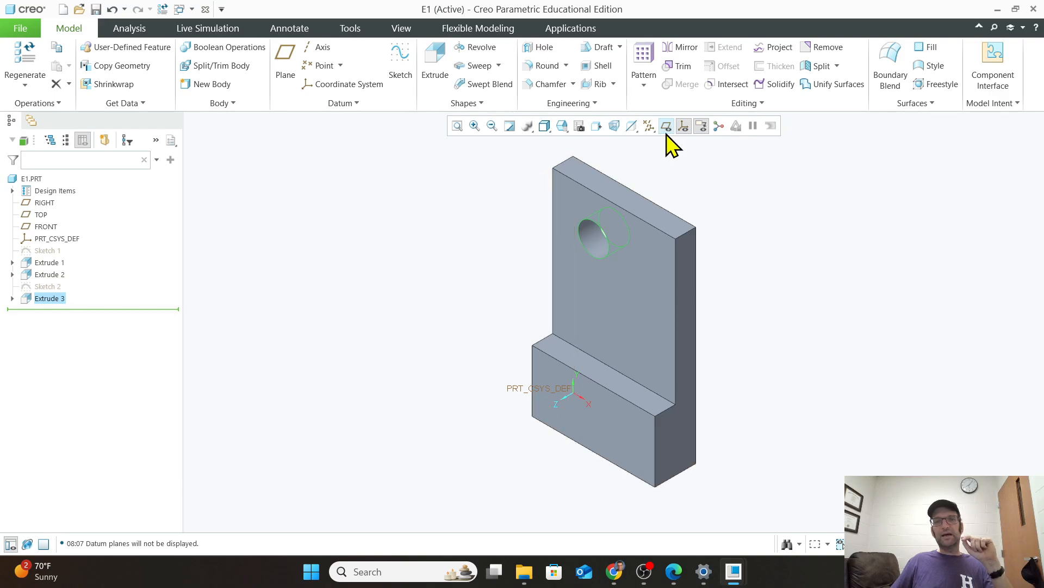
{"action": "left_click", "coordinate": [667, 128]}
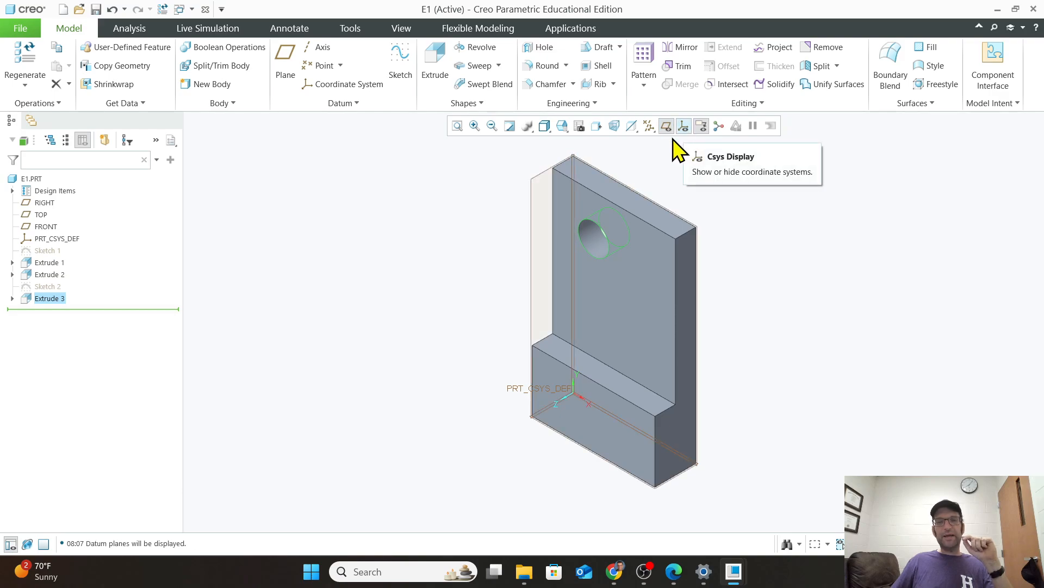
{"action": "left_click", "coordinate": [684, 126]}
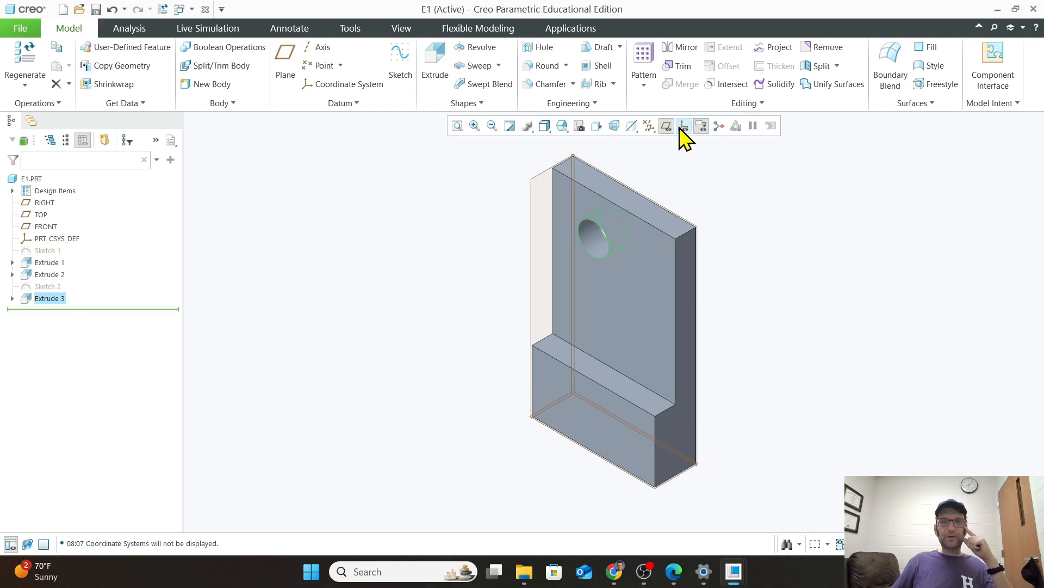
{"action": "left_click", "coordinate": [667, 126]}
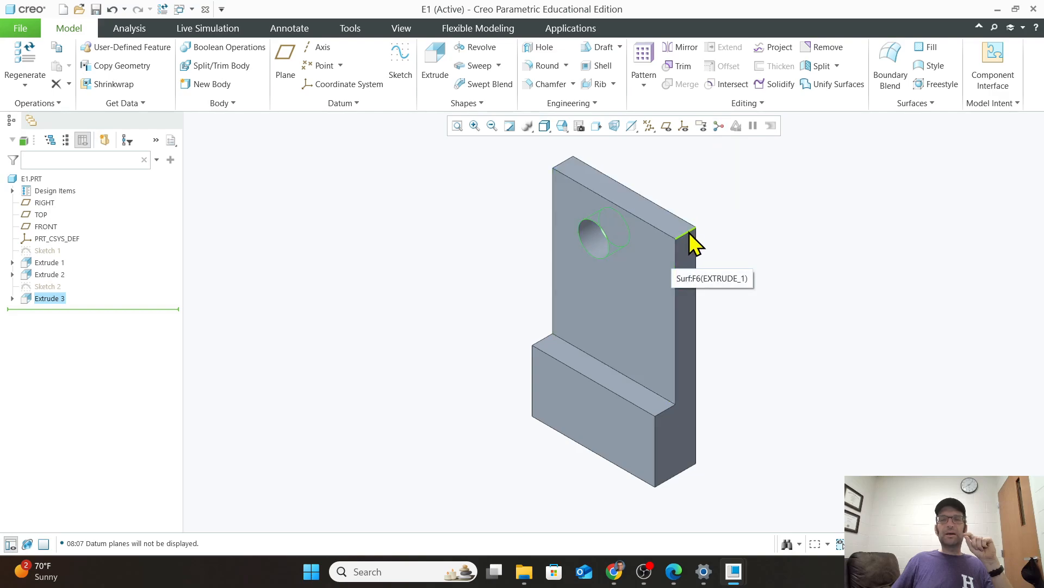
Rotate the part to examine the through hole in the upper plate, and refit the model to the view
{"action": "mouse_move", "coordinate": [689, 233]}
{"action": "middle_mouse_down"}
{"action": "mouse_move", "coordinate": [650, 240]}
{"action": "mouse_move", "coordinate": [691, 228]}
{"action": "middle_mouse_up"}
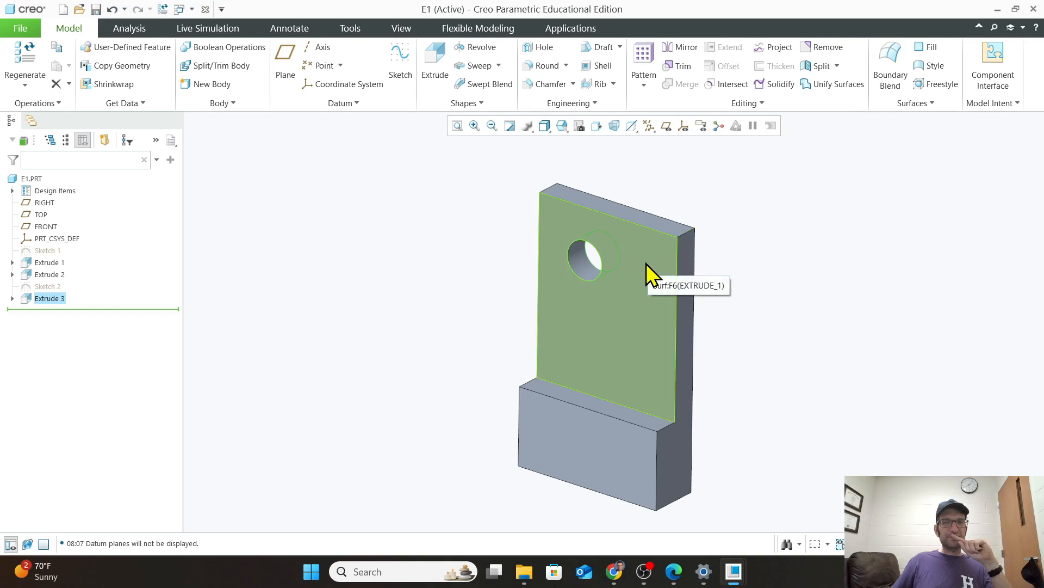
{"action": "middle_click_drag", "start_coordinate": [437, 356], "coordinate": [515, 309]}
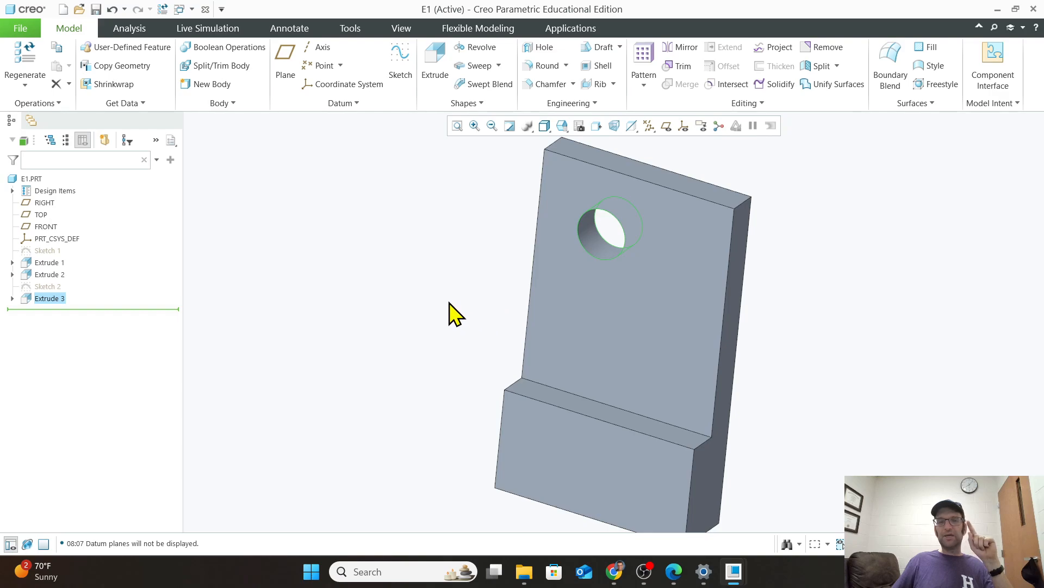
{"action": "middle_click_drag", "start_coordinate": [432, 294], "coordinate": [531, 299]}
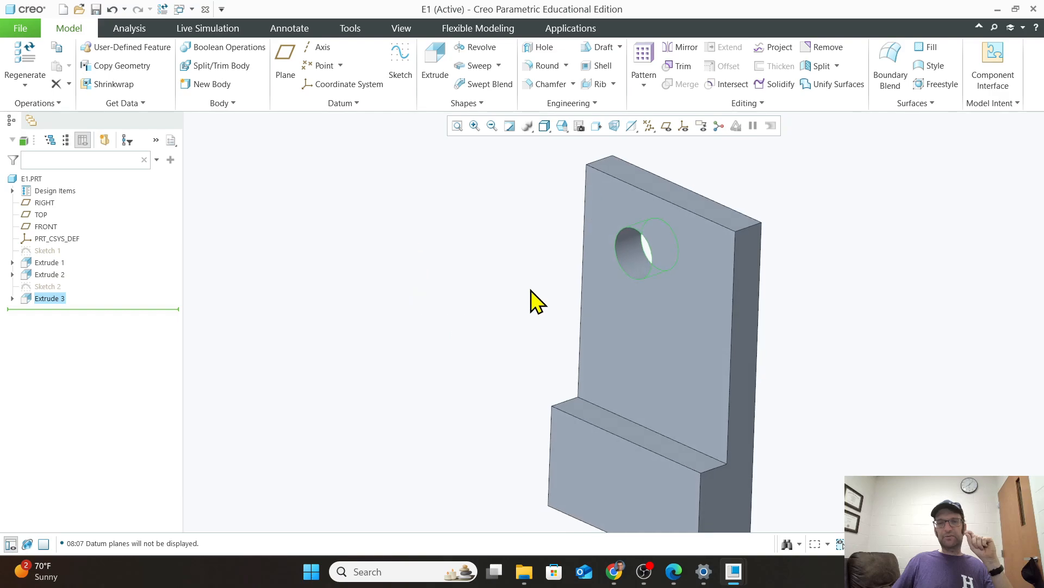
{"action": "key", "text": "ctrl+d"}
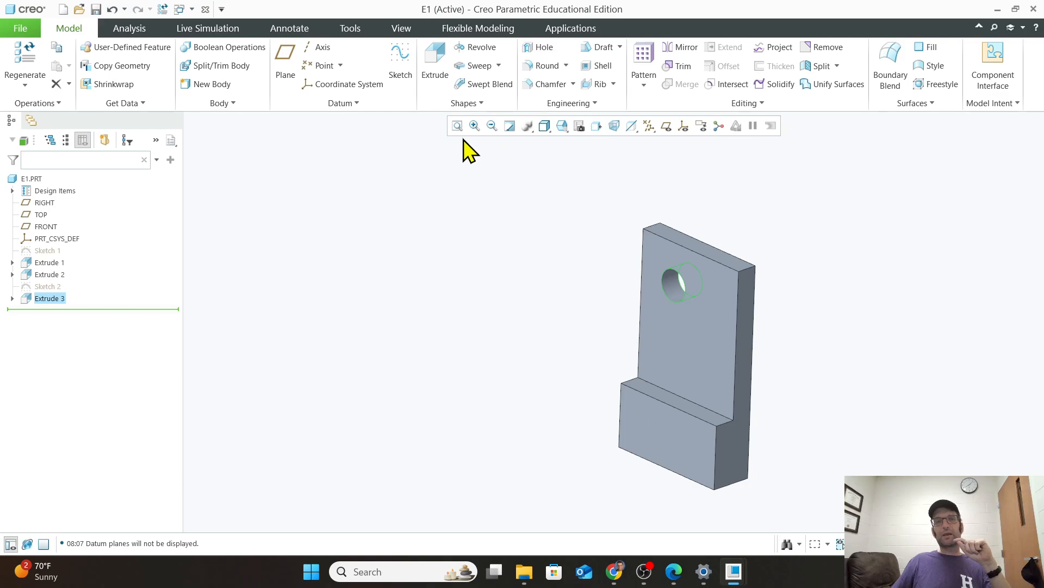
{"action": "left_click", "coordinate": [457, 125]}
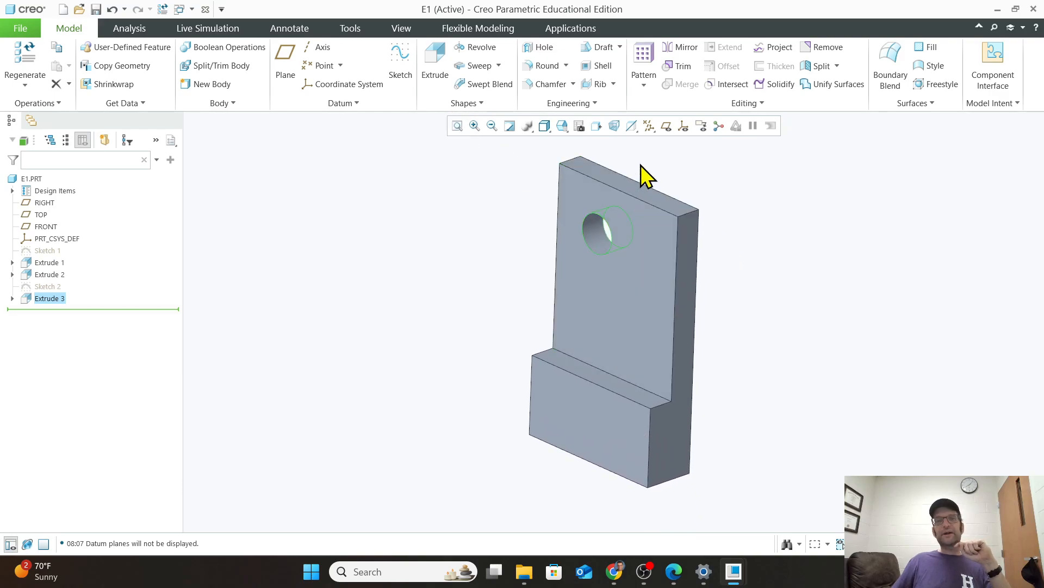
Compare rotating the part with the spin center shown and hidden, leaving it hidden and the model refitted
{"action": "left_click", "coordinate": [719, 127]}
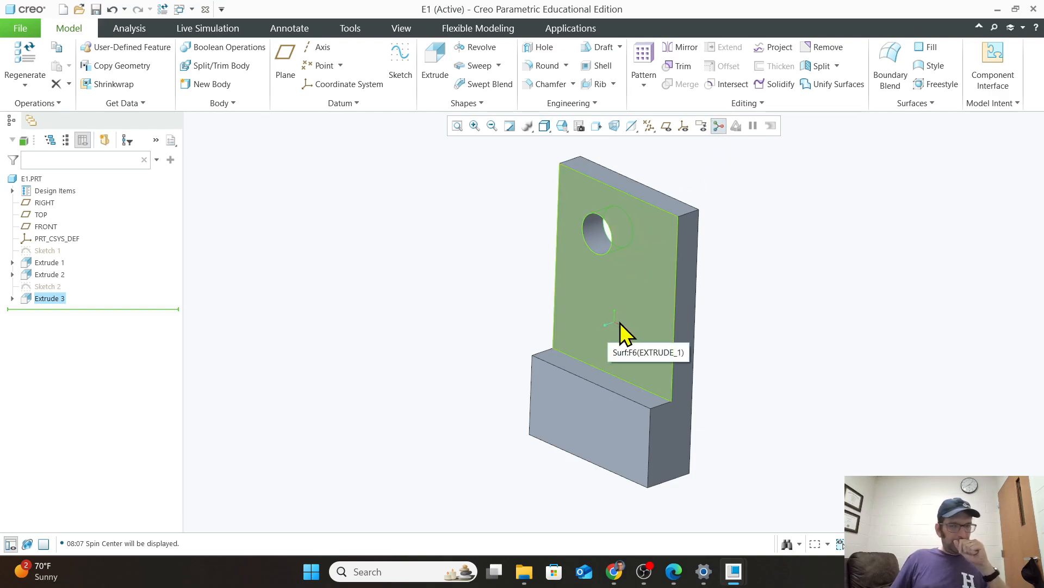
{"action": "middle_click_drag", "start_coordinate": [620, 322], "coordinate": [659, 320]}
{"action": "mouse_move", "coordinate": [835, 262]}
{"action": "middle_mouse_down"}
{"action": "mouse_move", "coordinate": [756, 276]}
{"action": "mouse_move", "coordinate": [853, 253]}
{"action": "middle_mouse_up"}
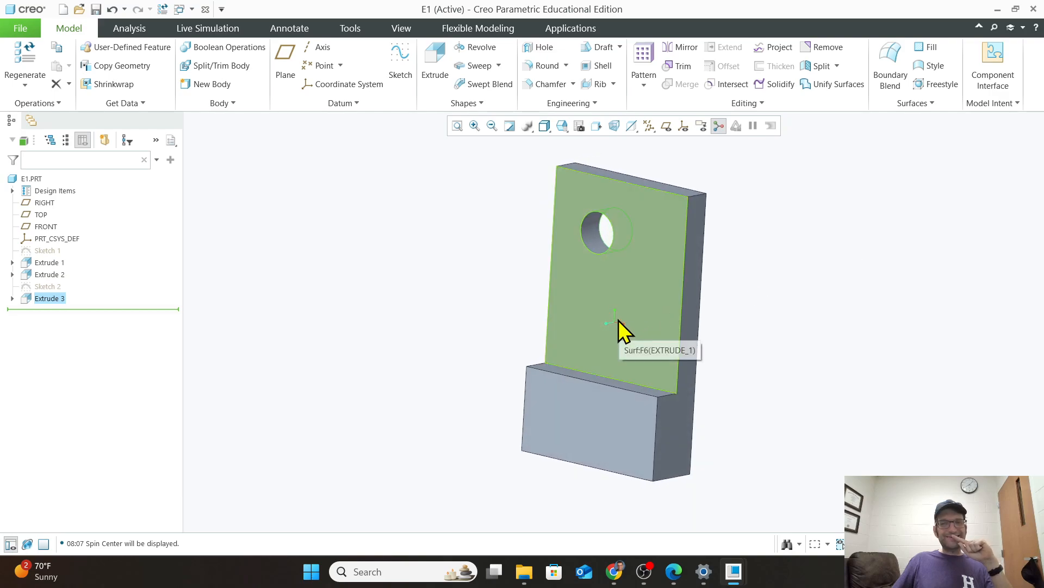
{"action": "middle_click_drag", "start_coordinate": [613, 325], "coordinate": [932, 252]}
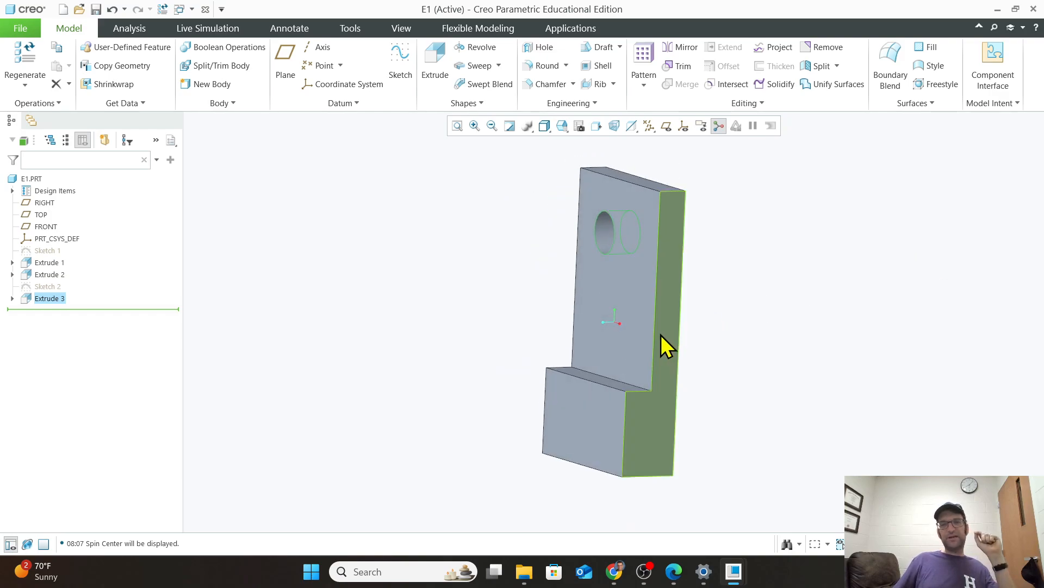
{"action": "middle_click_drag", "start_coordinate": [610, 321], "coordinate": [676, 256]}
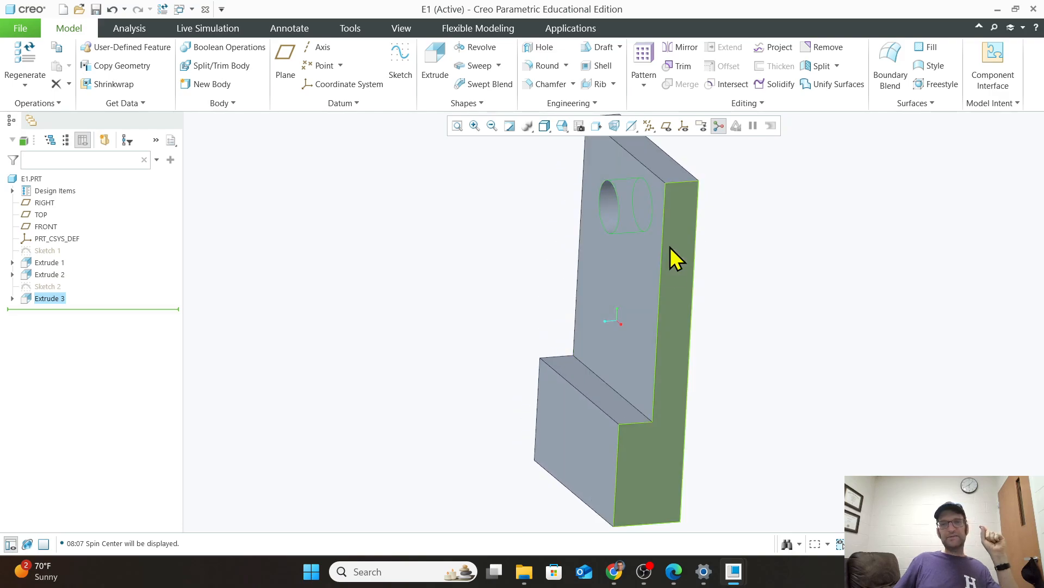
{"action": "left_click", "coordinate": [720, 142]}
{"action": "middle_click_drag", "start_coordinate": [844, 191], "coordinate": [642, 274]}
{"action": "scroll", "coordinate": [645, 274], "scroll_direction": "down", "scroll_amount": 1}
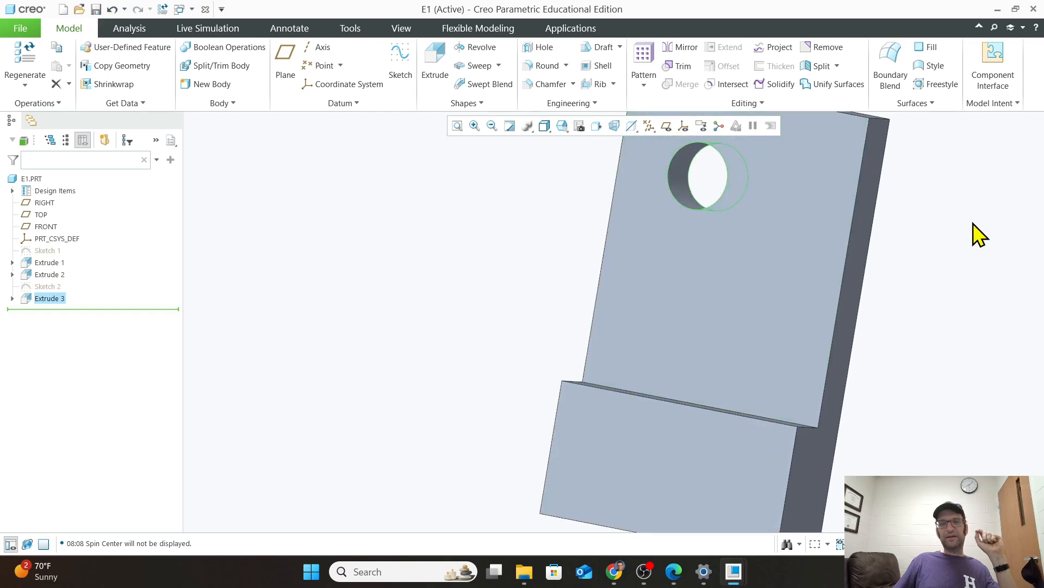
{"action": "scroll", "coordinate": [923, 247], "scroll_direction": "up", "scroll_amount": 1}
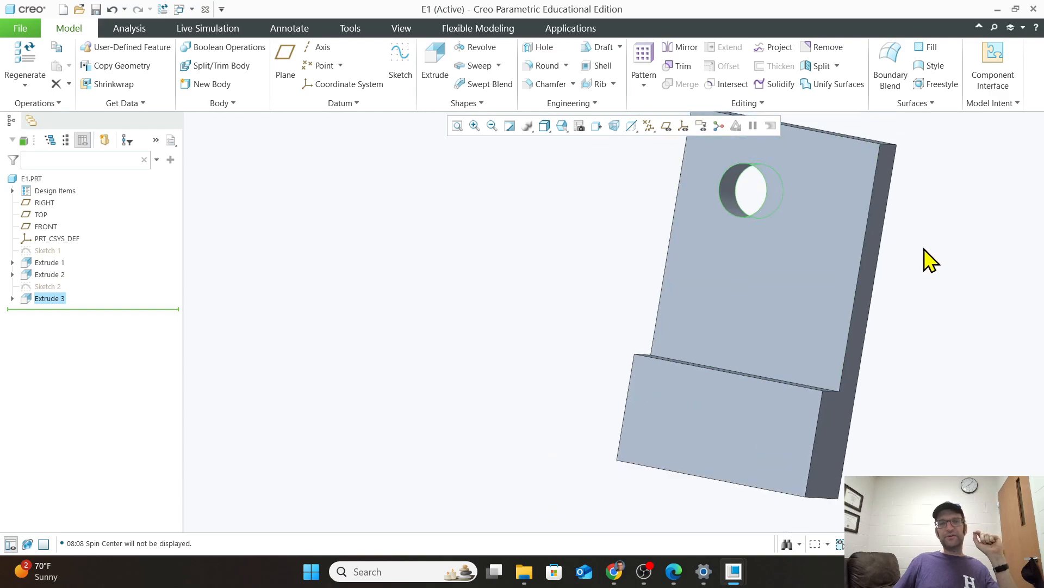
{"action": "left_click", "coordinate": [457, 125]}
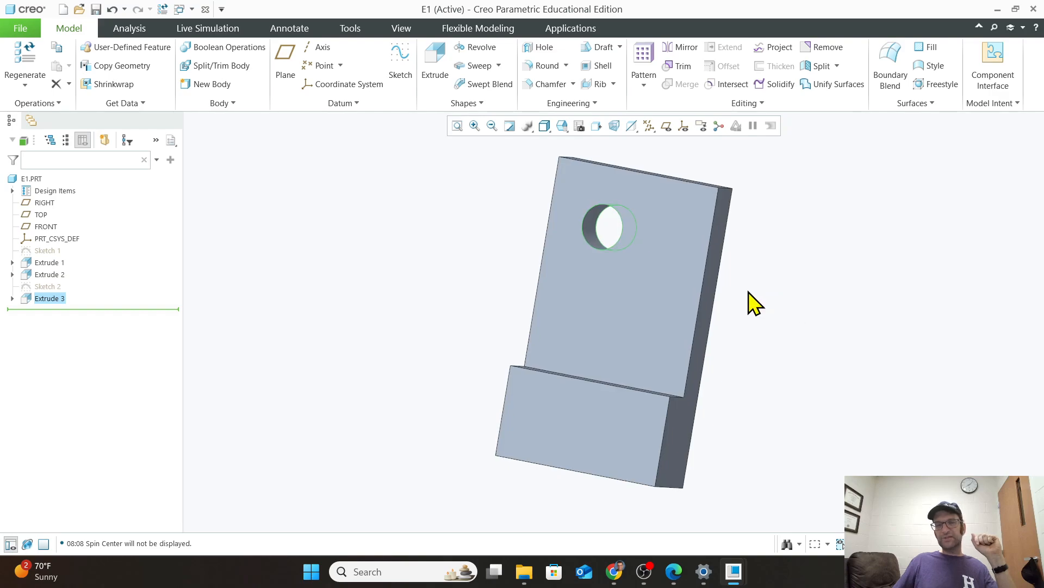
Return the part to its standard orientation and save E1.PRT in the CAD105IntroToCreo folder
{"action": "left_click", "coordinate": [550, 134]}
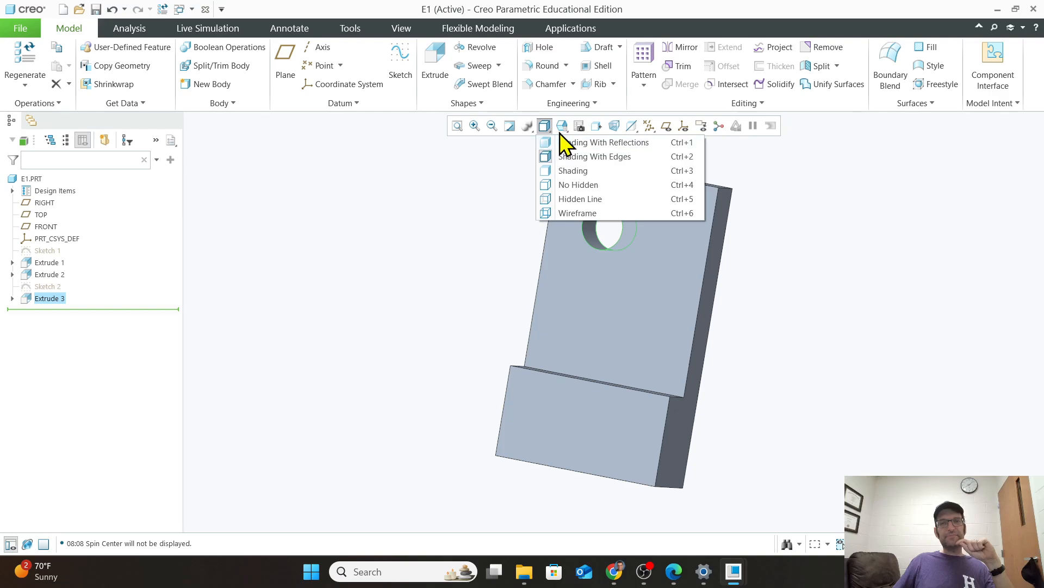
{"action": "left_click", "coordinate": [568, 130]}
{"action": "left_click", "coordinate": [569, 130]}
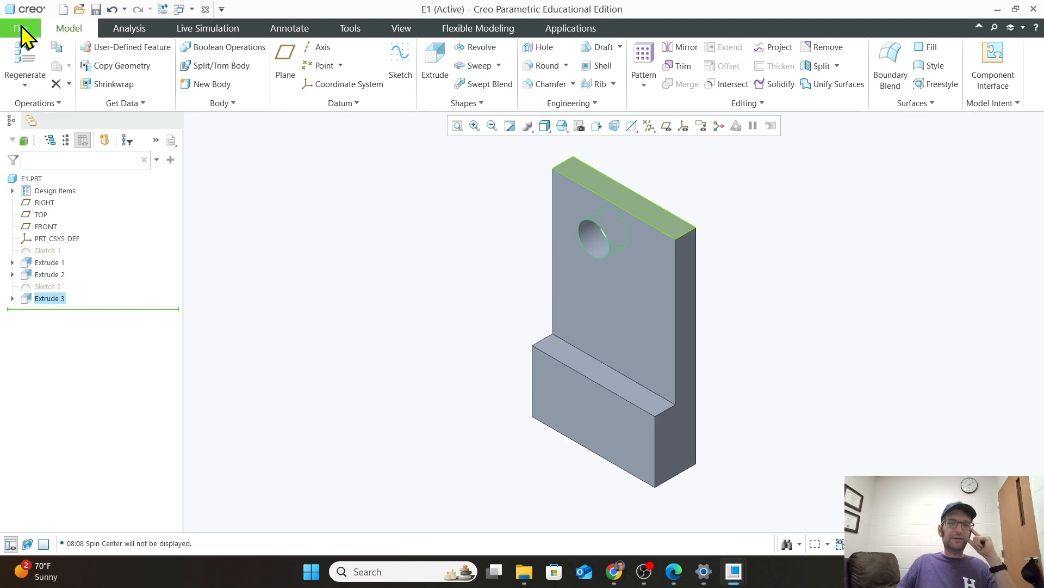
{"action": "left_click", "coordinate": [96, 9]}
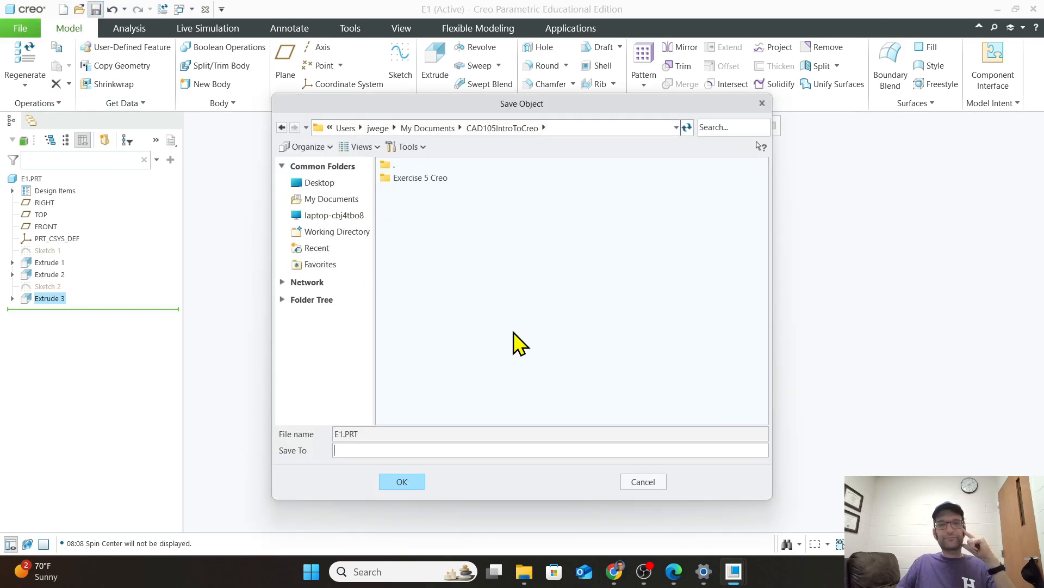
{"action": "left_click", "coordinate": [417, 483]}
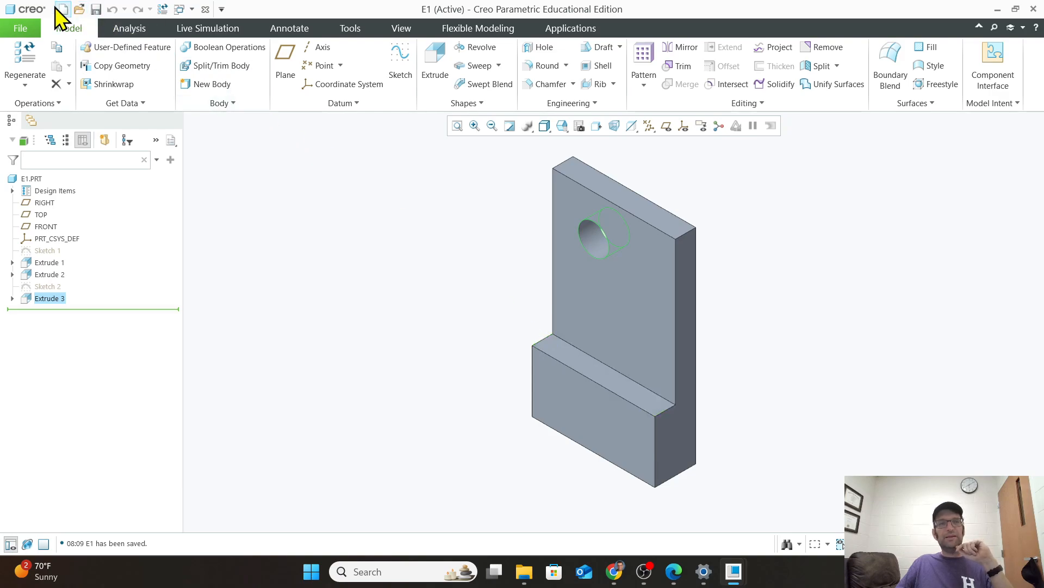
Send the part to Quick Print with Microsoft Print to PDF as the printer
{"action": "left_click", "coordinate": [22, 29]}
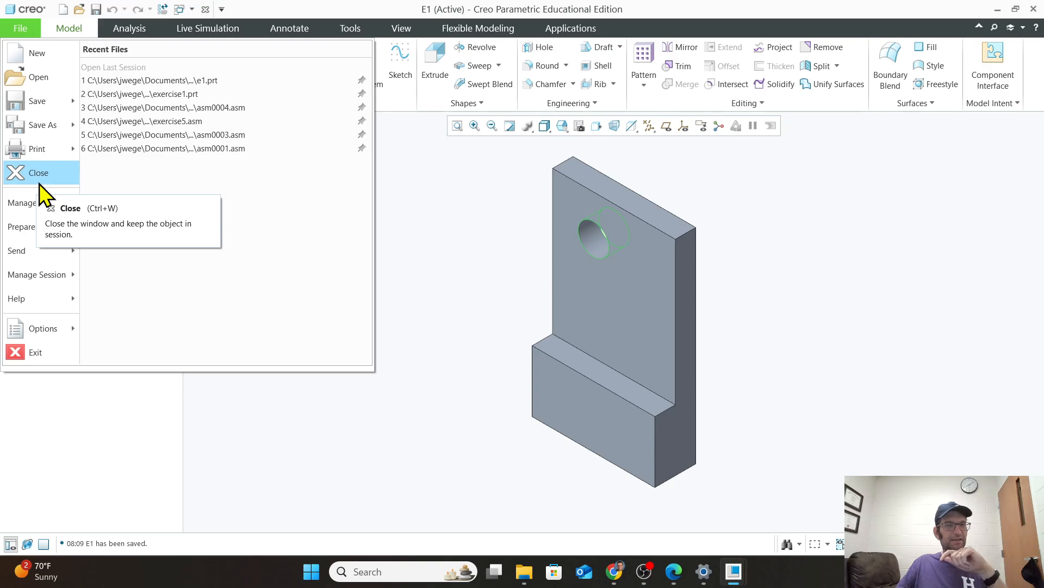
{"action": "mouse_move", "coordinate": [37, 158]}
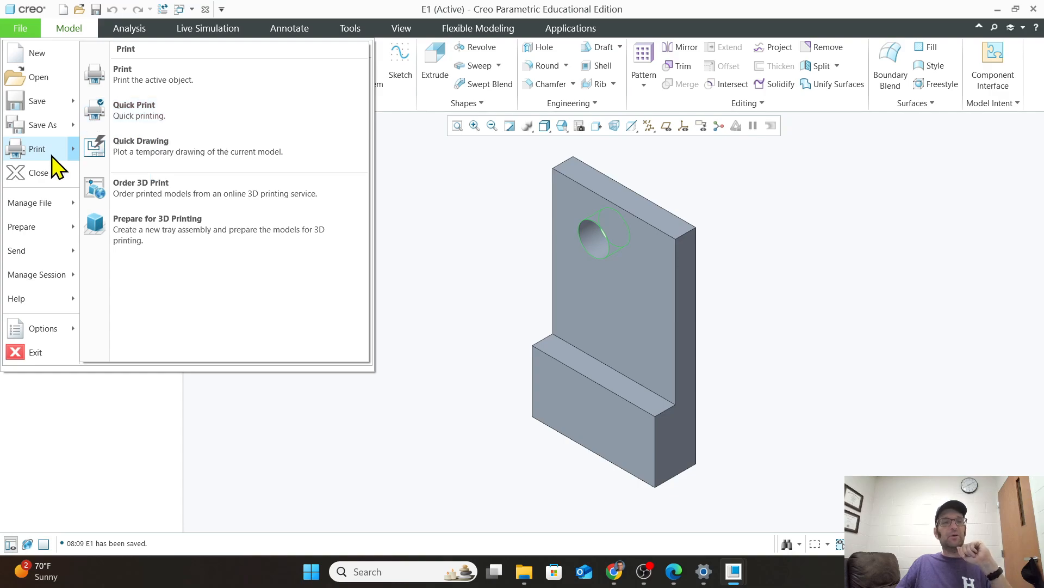
{"action": "left_click", "coordinate": [136, 113]}
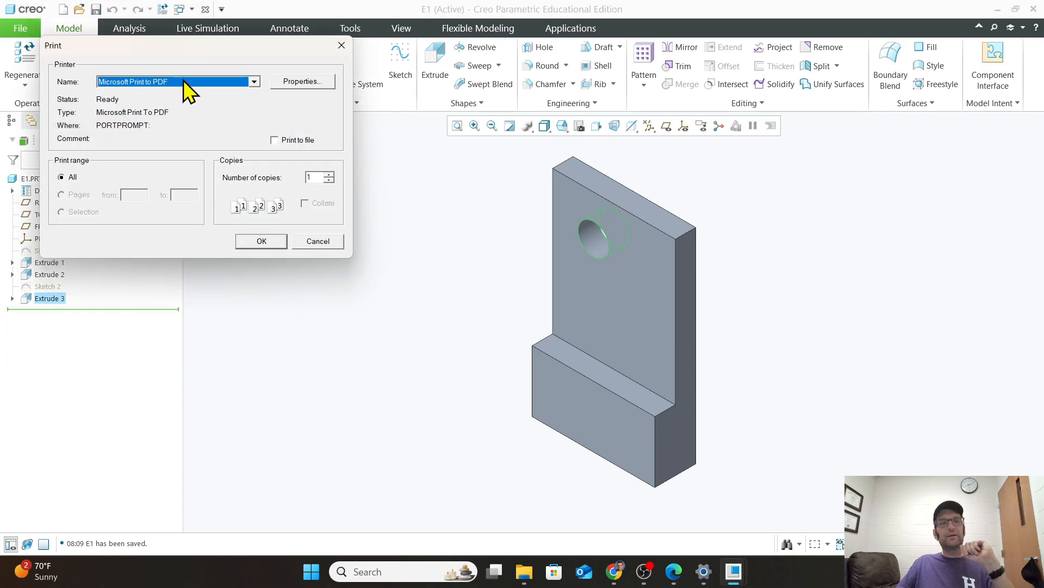
{"action": "left_click", "coordinate": [253, 81]}
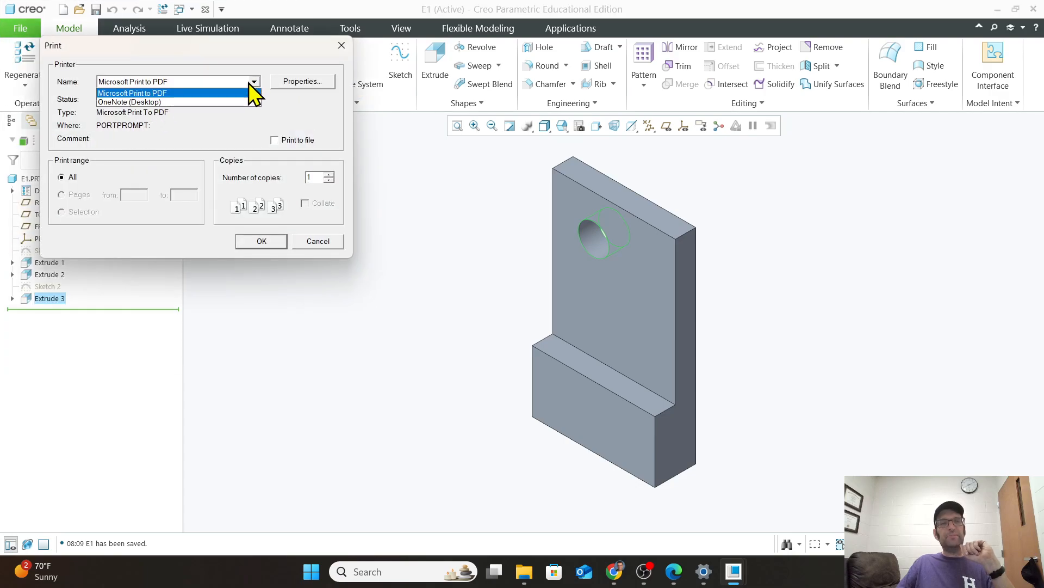
{"action": "left_click", "coordinate": [211, 93]}
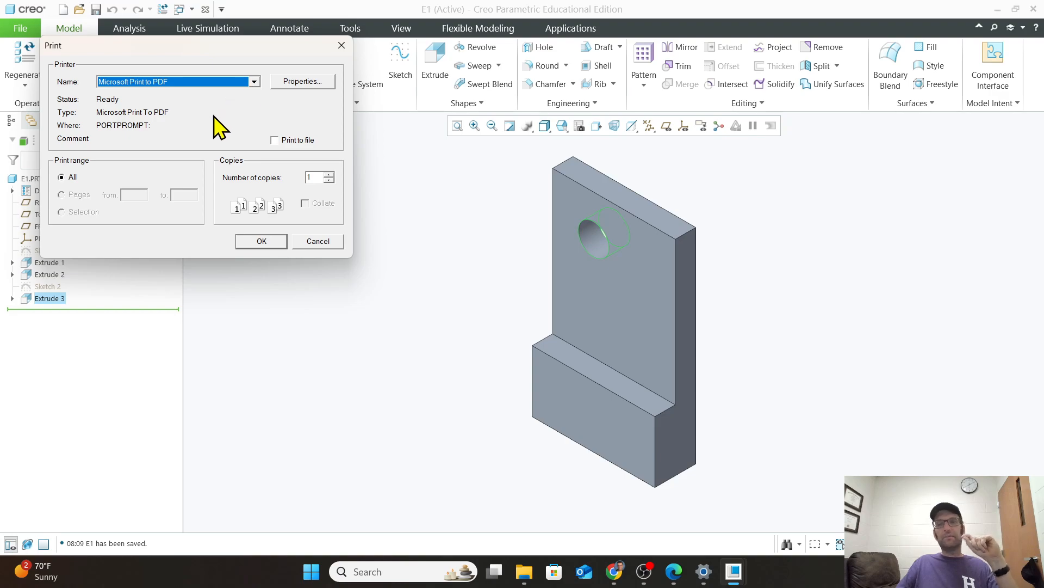
{"action": "left_click", "coordinate": [252, 241]}
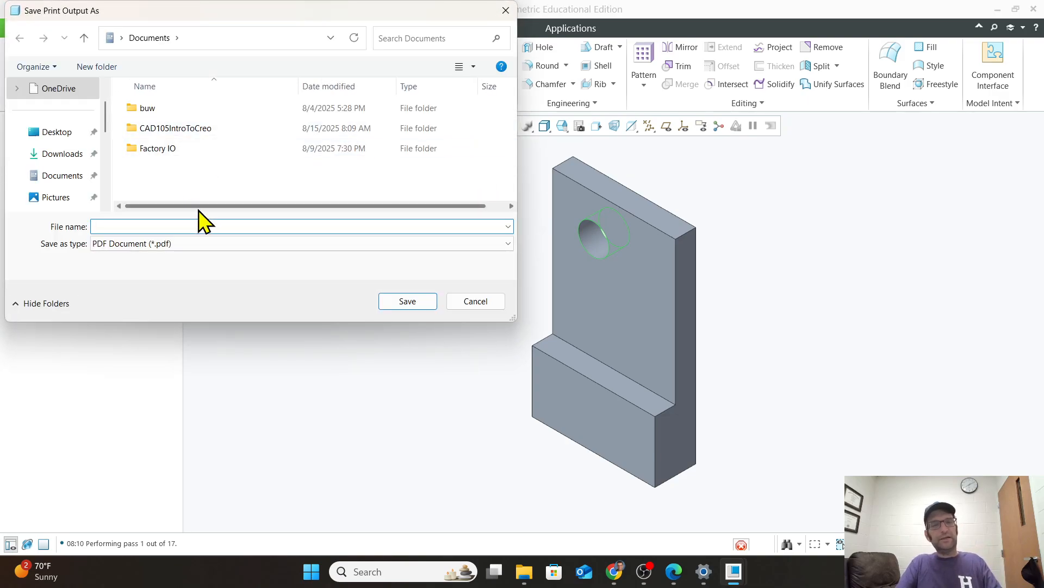
Save the print output as a PDF named Exercise1 plus the student's surname in the CAD105IntroToCreo folder
{"action": "type", "text": "Exerdi"}
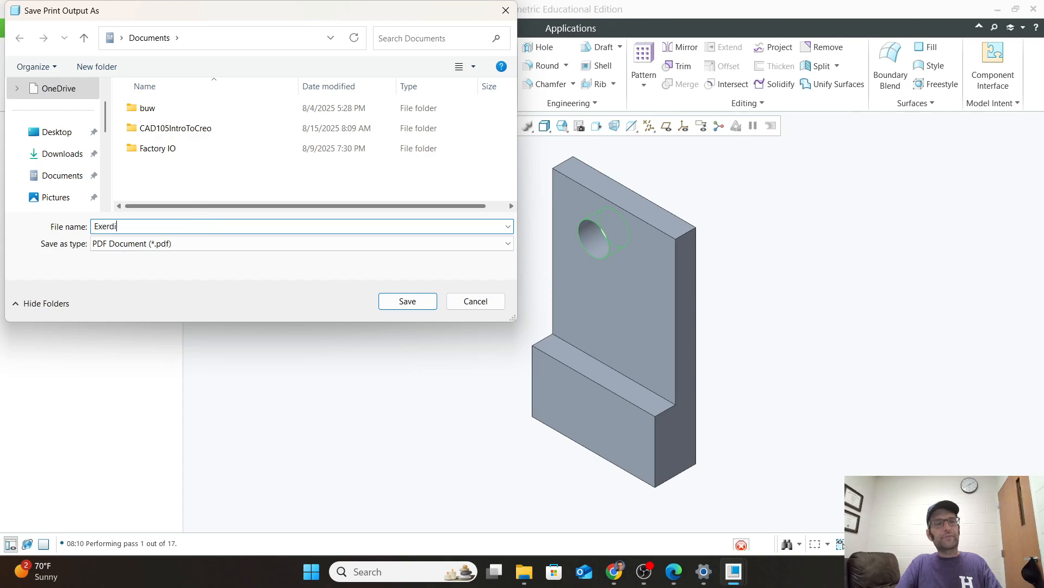
{"action": "key", "text": "BackSpace"}
{"action": "key", "text": "BackSpace"}
{"action": "type", "text": "cise"}
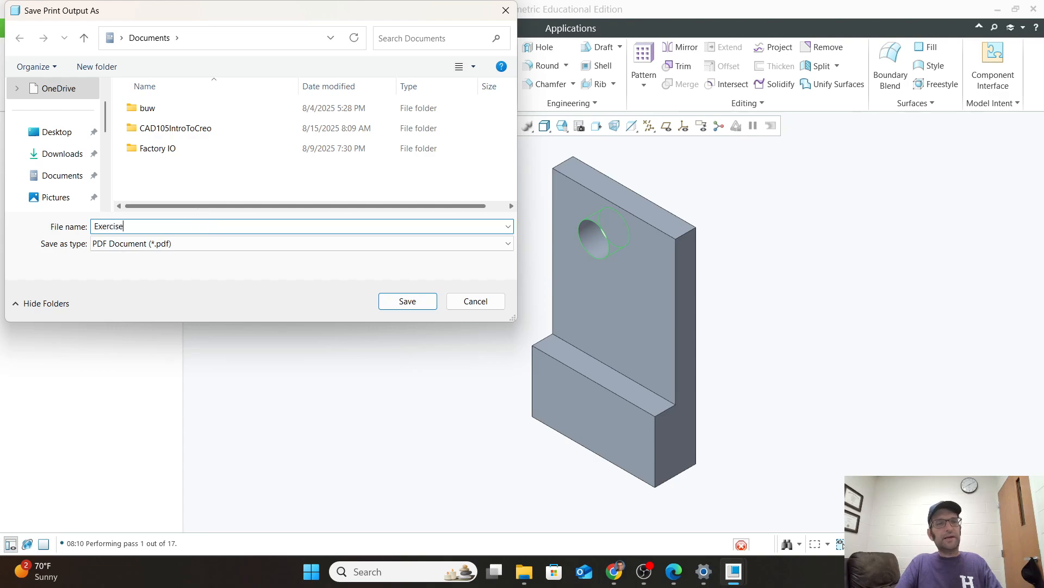
{"action": "type", "text": "1Weger"}
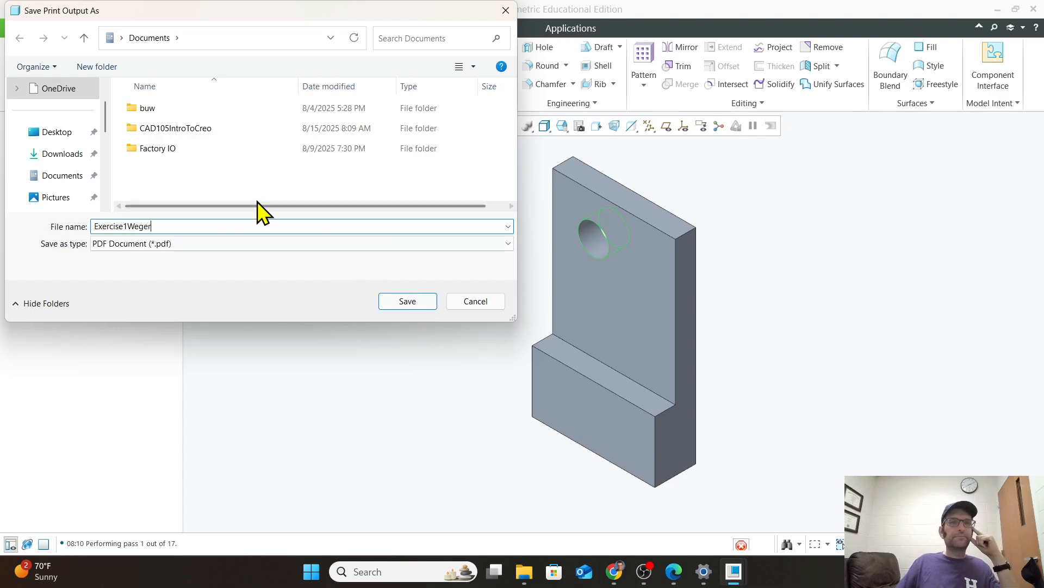
{"action": "double_click", "coordinate": [188, 130]}
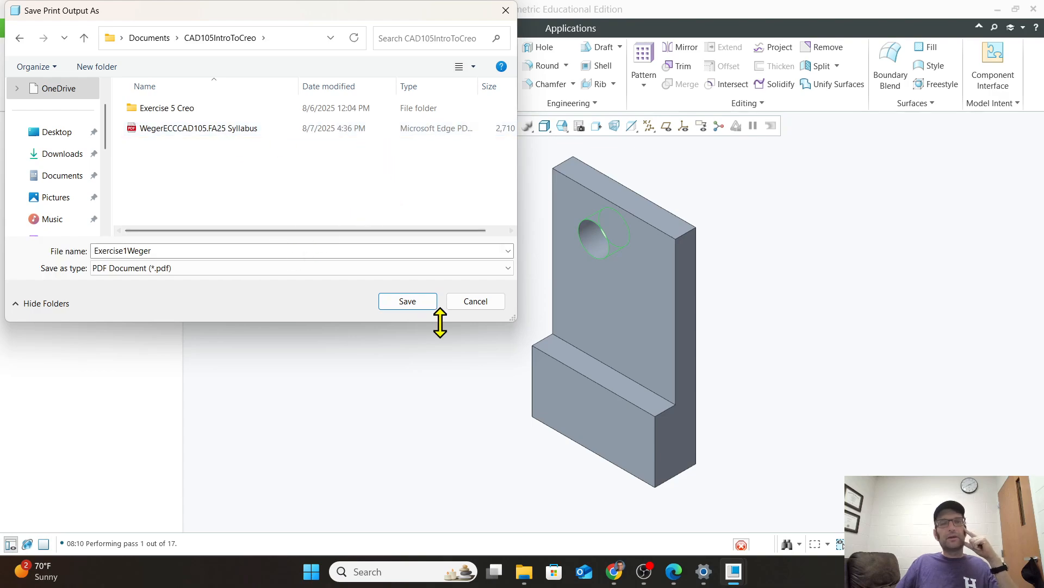
{"action": "left_click", "coordinate": [408, 302]}
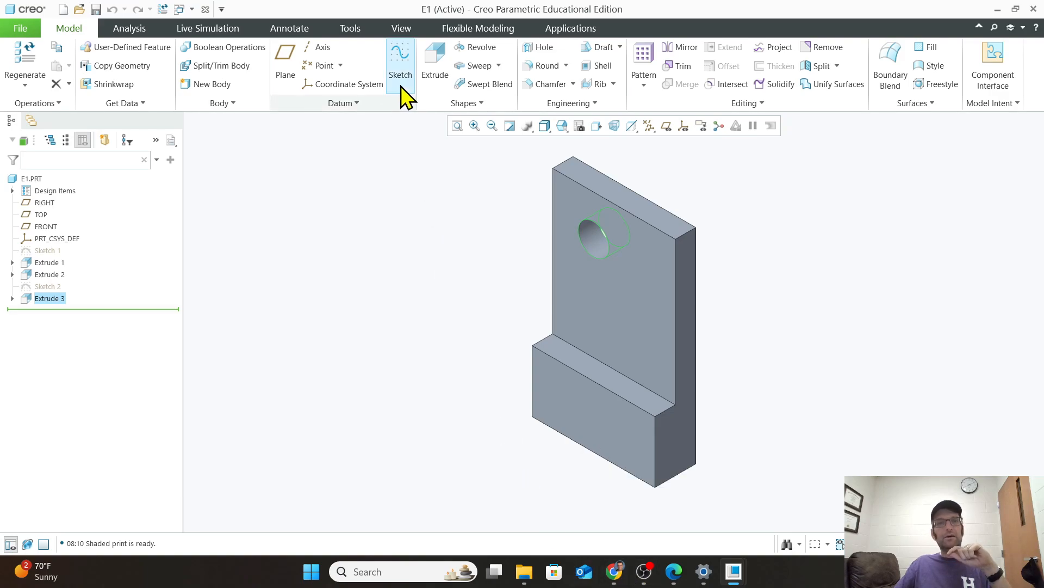
Switch to the Modeling methods document in Google Chrome
{"action": "mouse_move", "coordinate": [620, 576]}
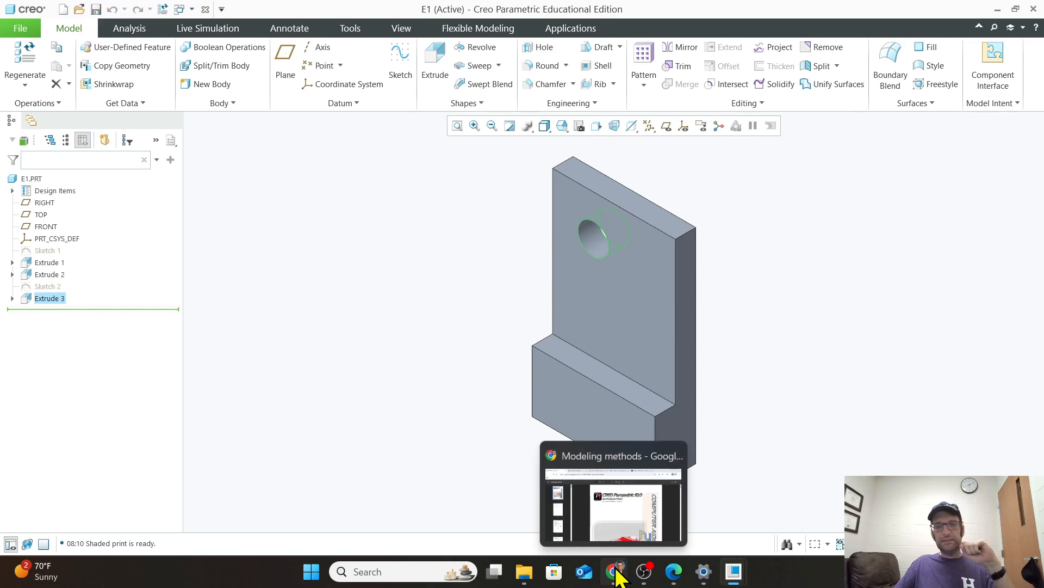